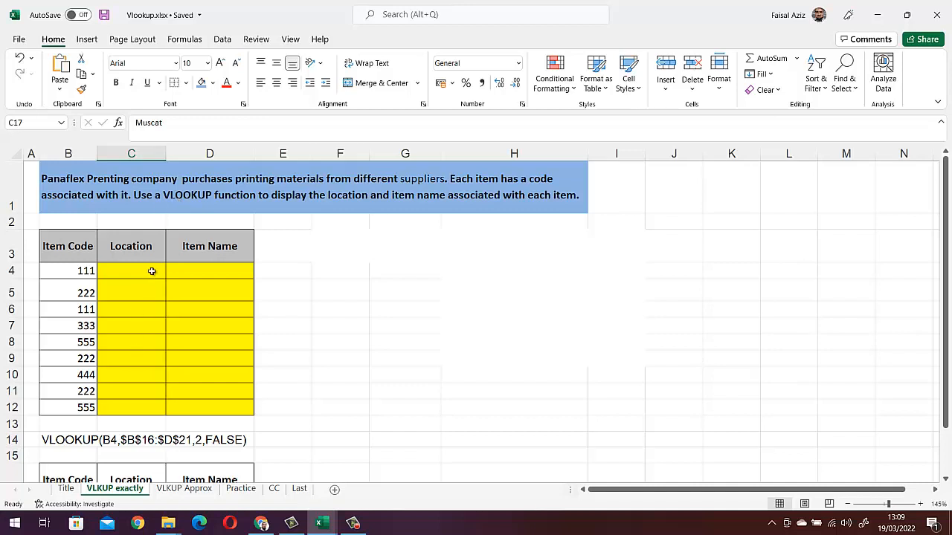
- Start a VLOOKUP formula in the first Location cell, C4, with item code cell B4 as the lookup value
scroll(155, 365, down, 1)
scroll(154, 365, down, 2)
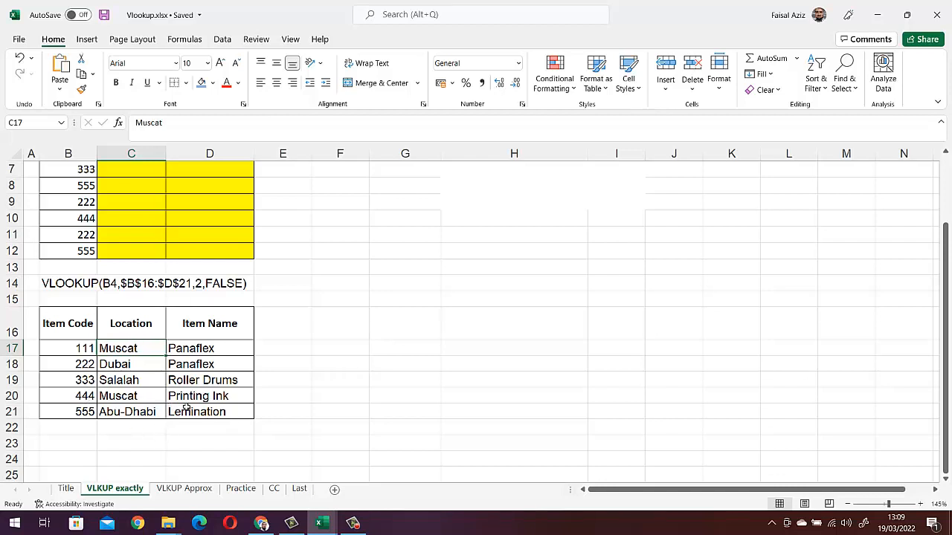
scroll(192, 398, up, 1)
scroll(193, 398, up, 1)
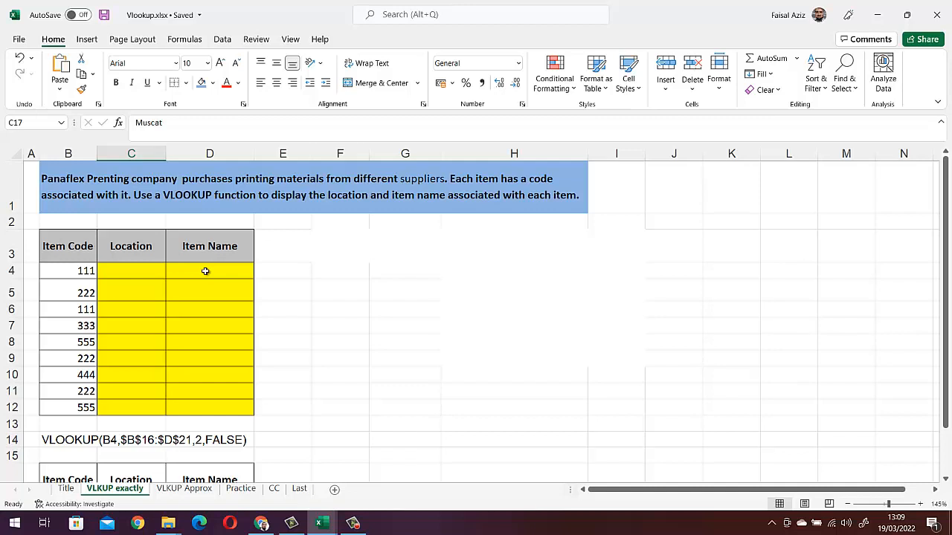
double_click(142, 271)
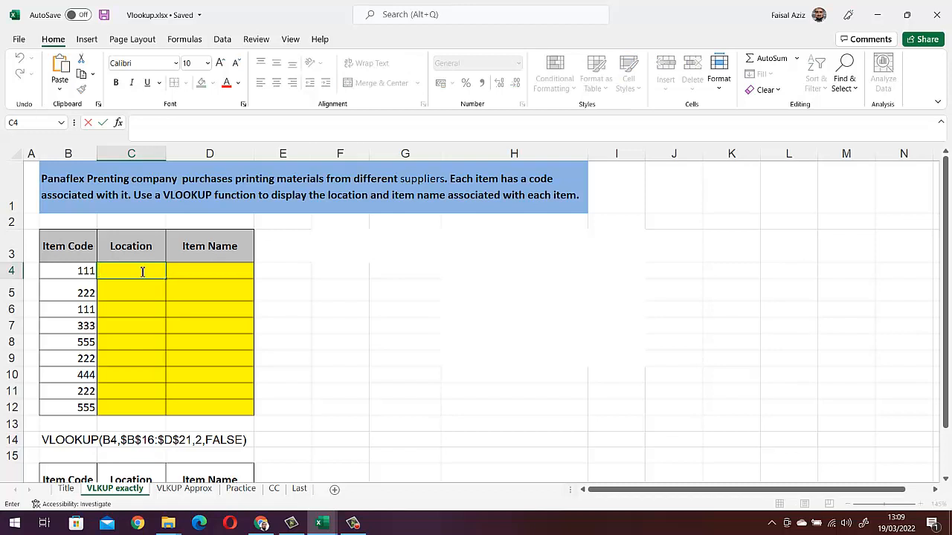
text(=)
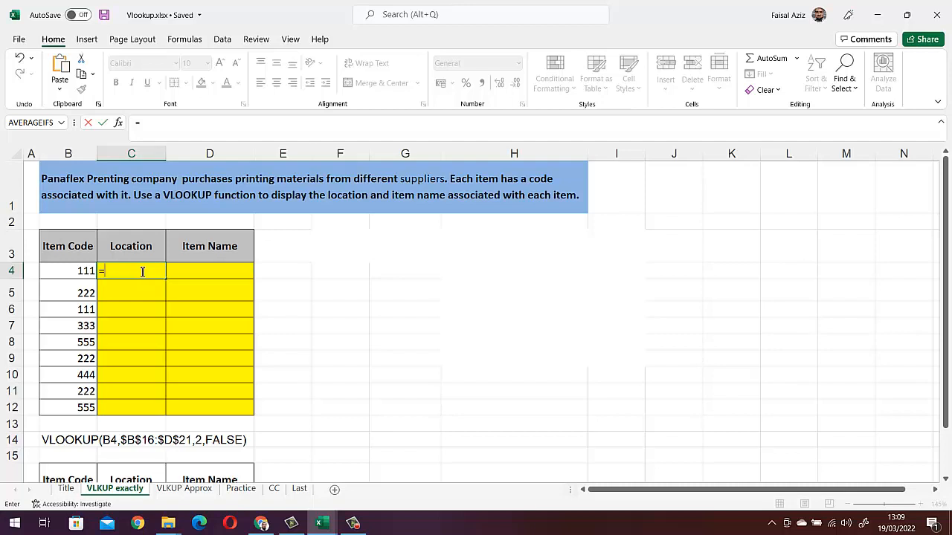
text(vloo)
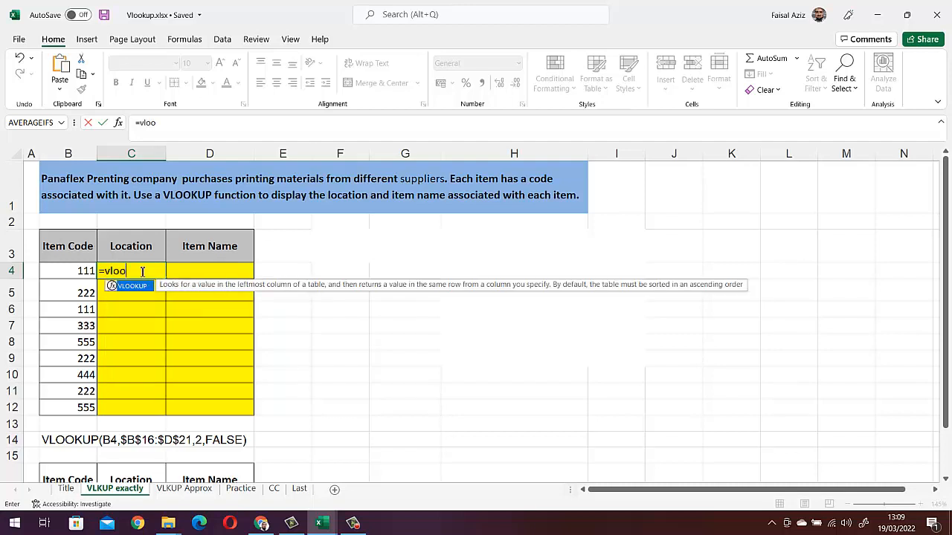
text(kup)
double_click(141, 287)
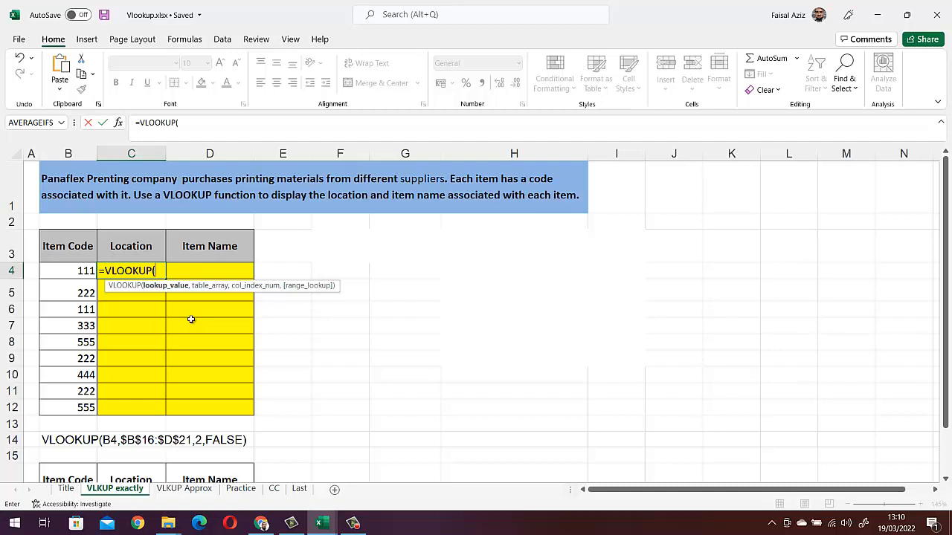
click(82, 272)
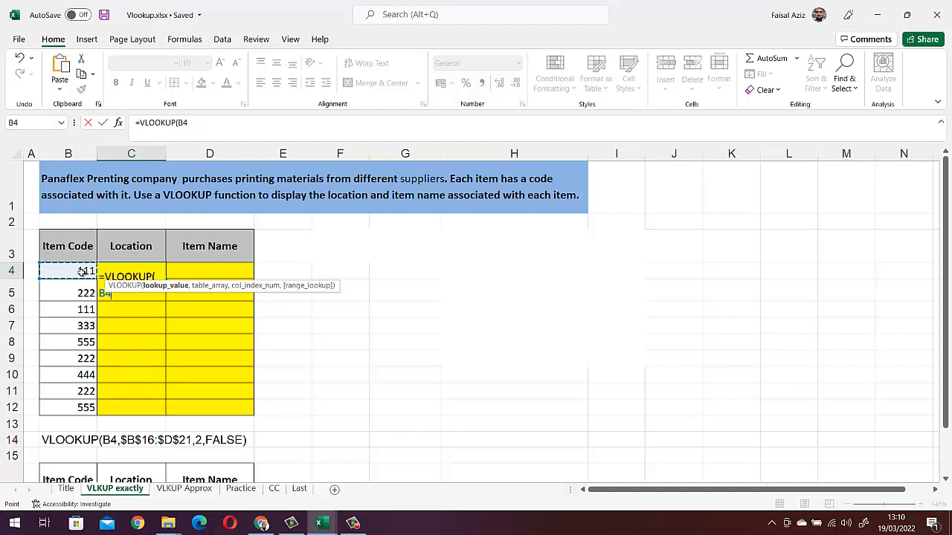
text(,)
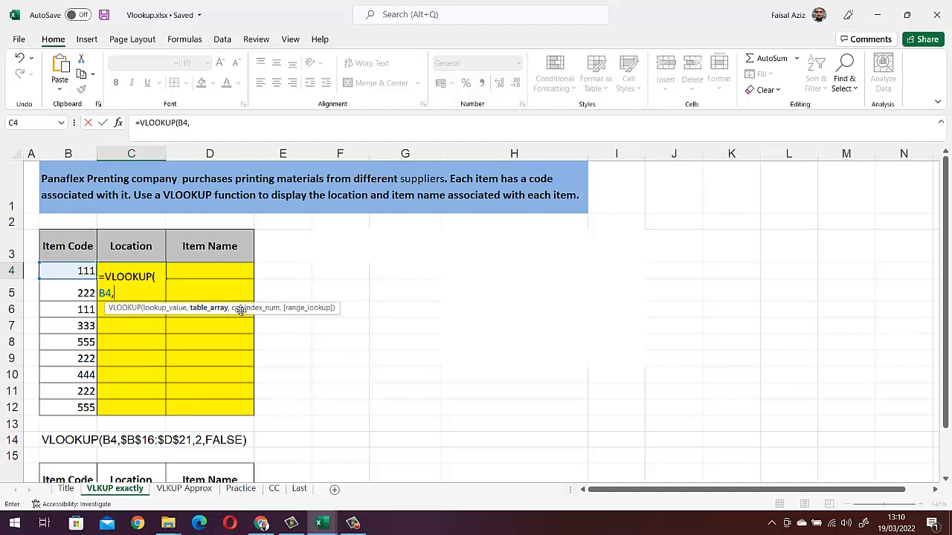
- Set the formula's table array to the lookup table B16:D21, locked as the absolute reference $B$16:$D$21
scroll(239, 318, down, 4)
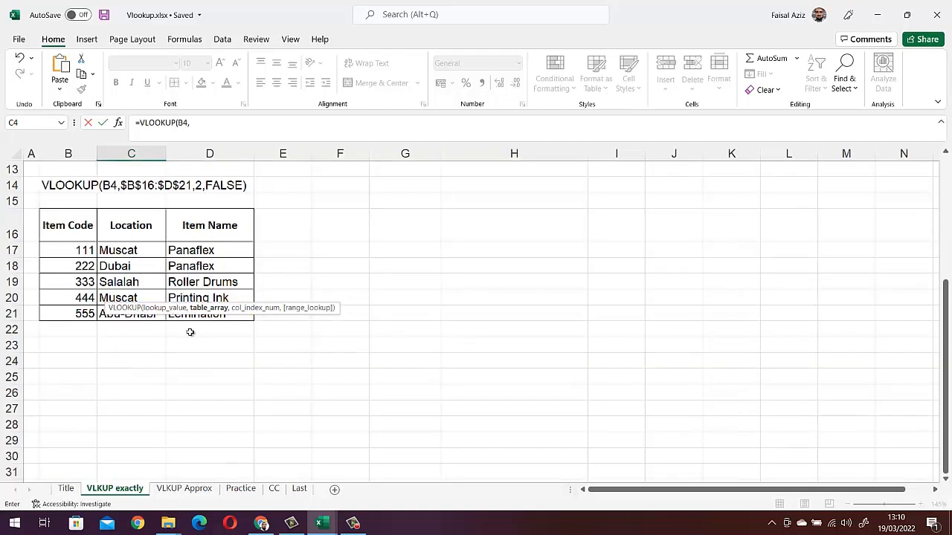
drag(50, 218, 221, 315)
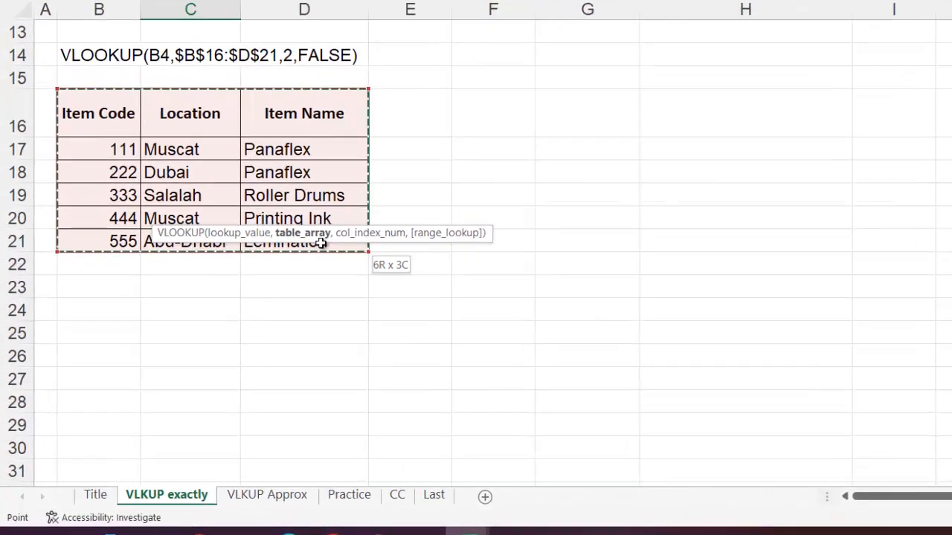
drag(321, 243, 328, 243)
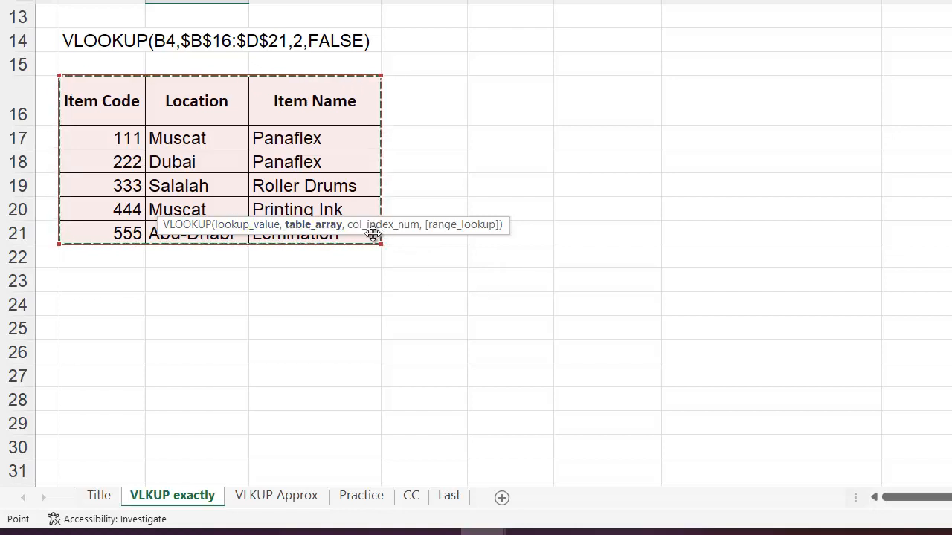
scroll(539, 330, up, 4)
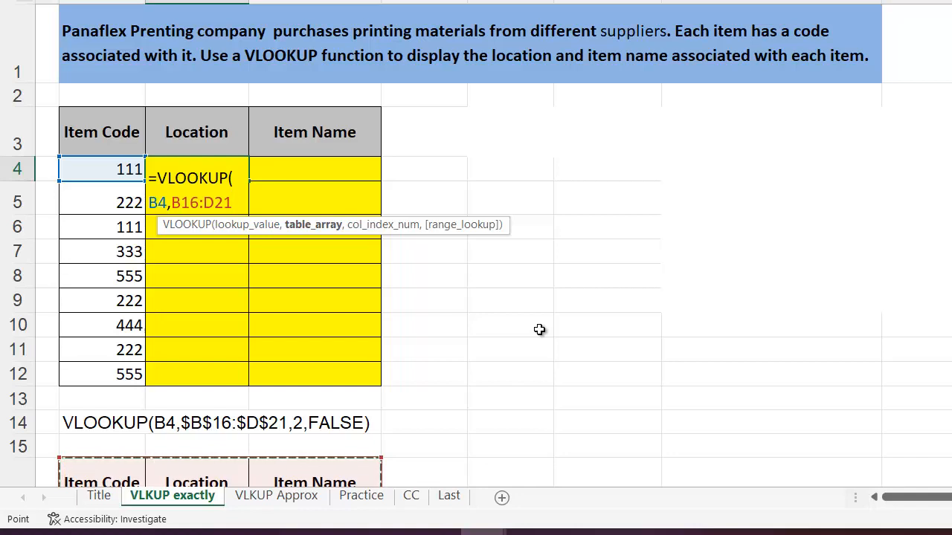
key(F4)
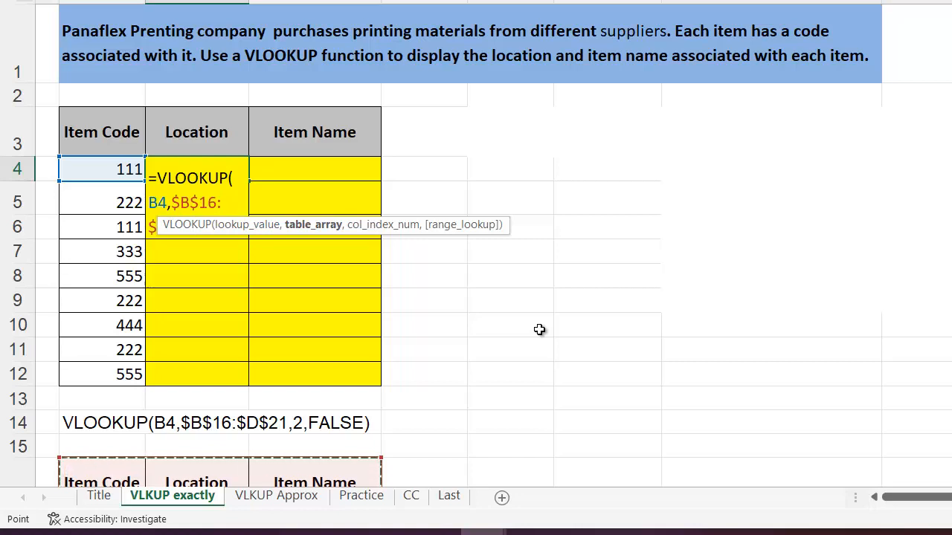
text(,)
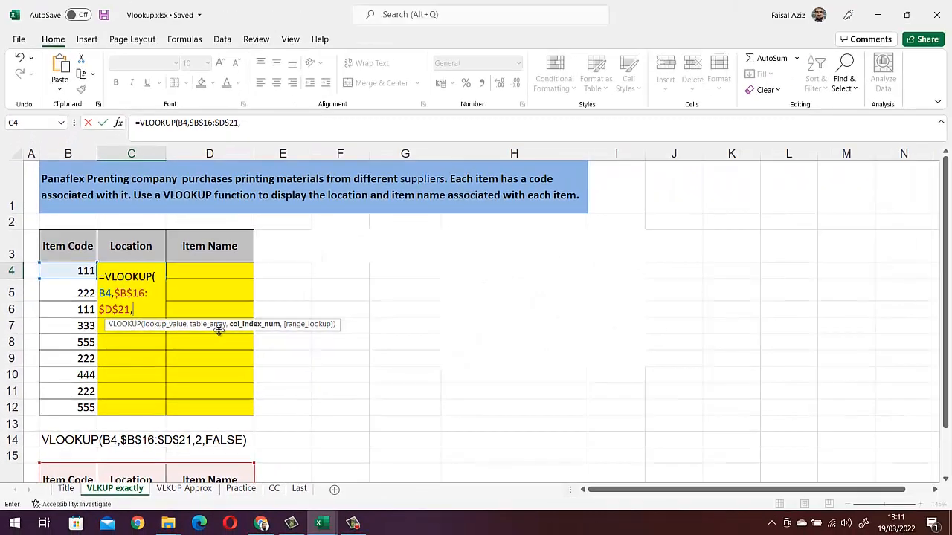
- Complete the C4 formula with column index 2 and FALSE for an exact match, and enter it
scroll(219, 331, down, 1)
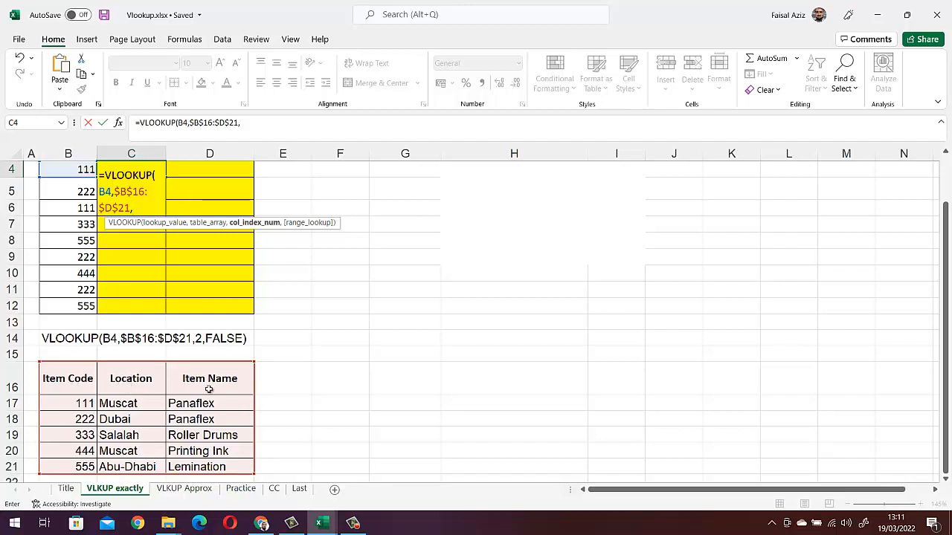
scroll(209, 389, up, 1)
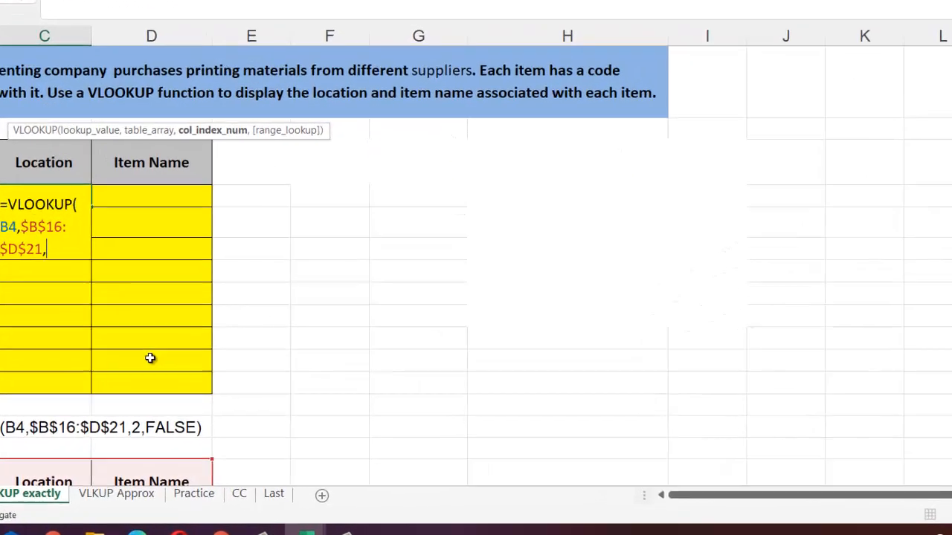
text(2)
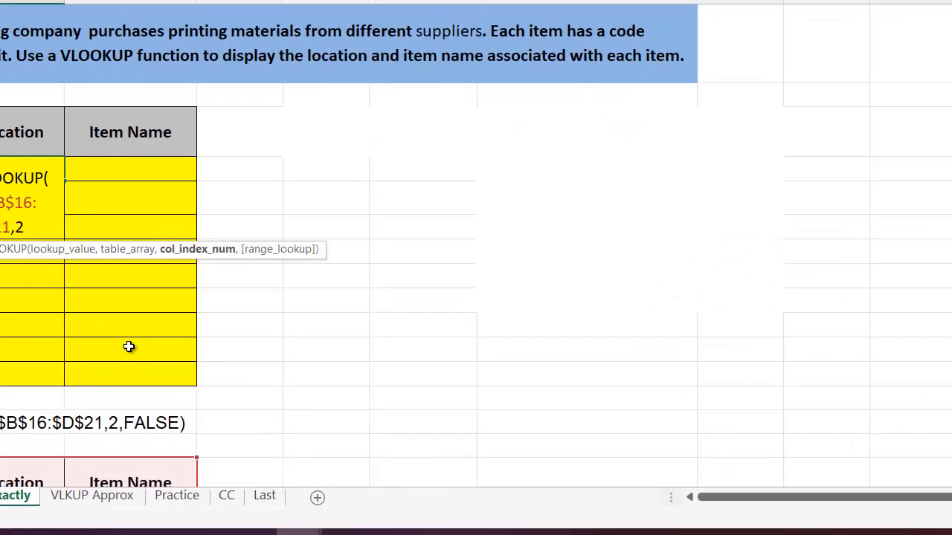
text(,)
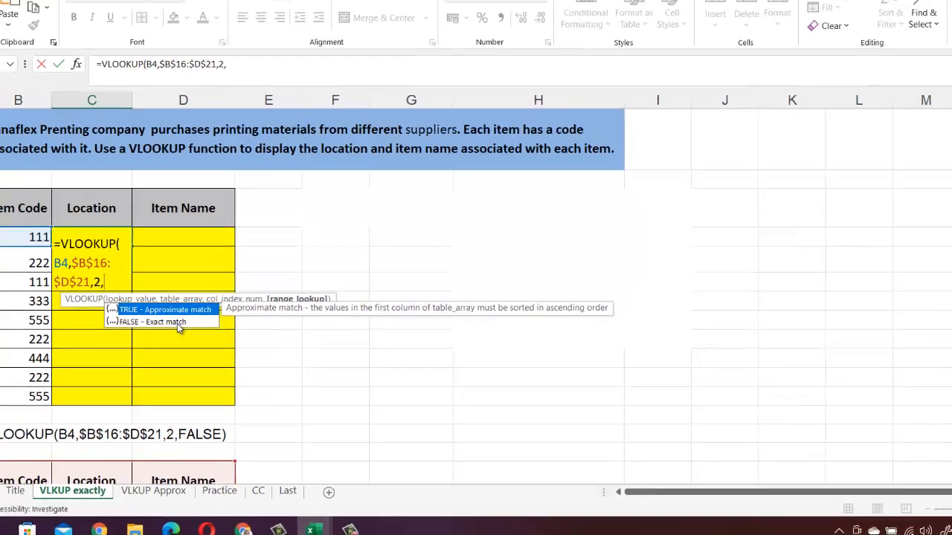
double_click(122, 279)
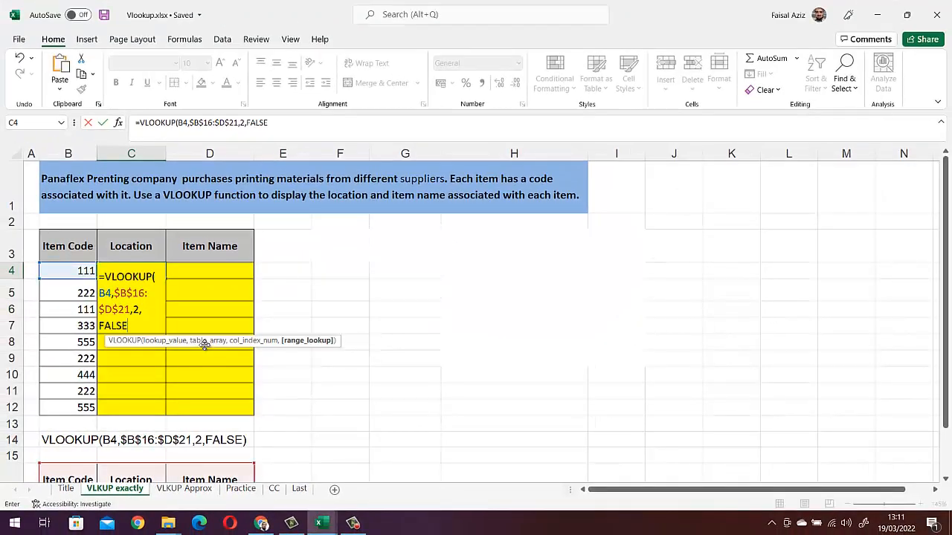
text())
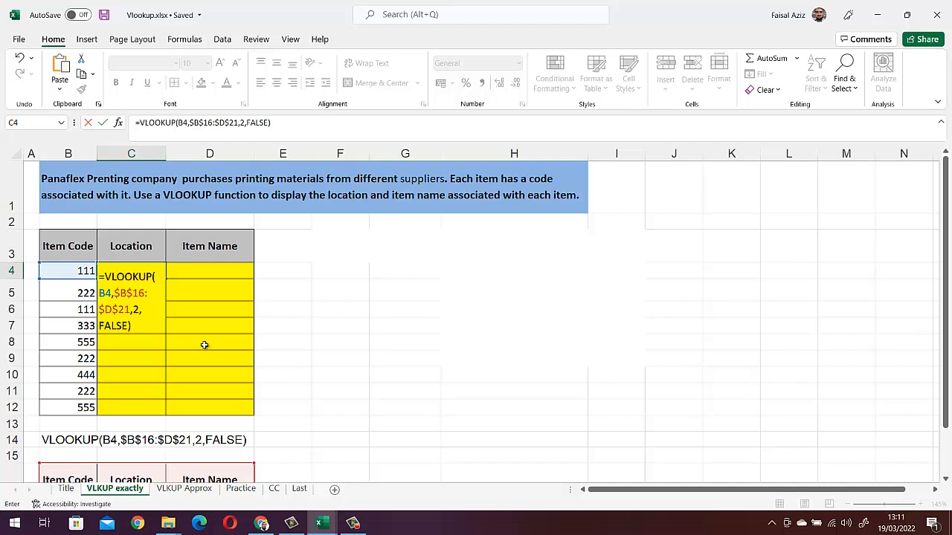
key(Return)
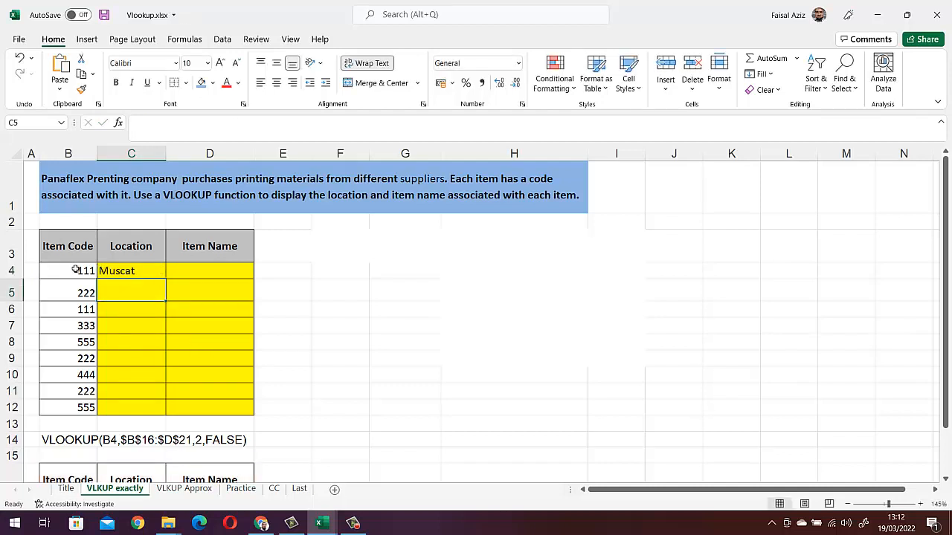
- Fill the C4 VLOOKUP formula down the Location column through C12
click(131, 271)
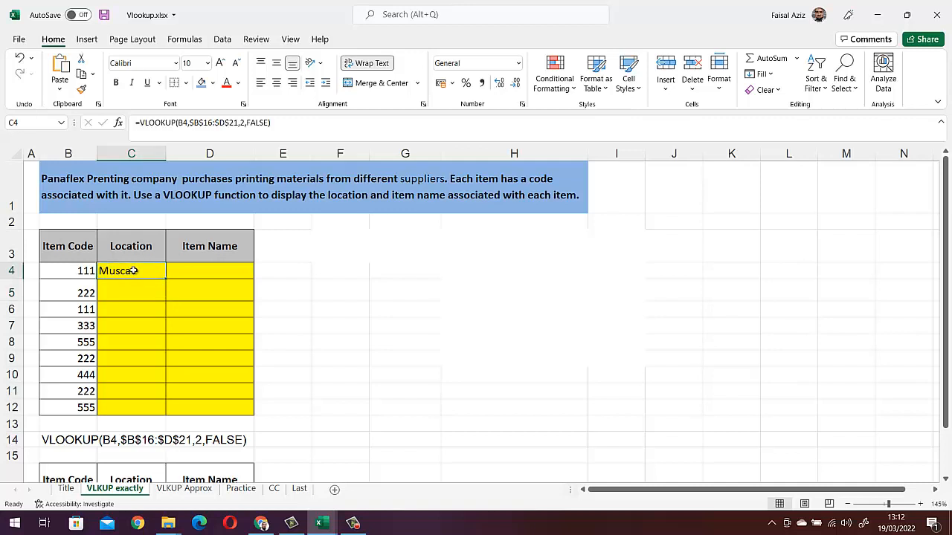
scroll(161, 361, down, 1)
scroll(161, 361, down, 2)
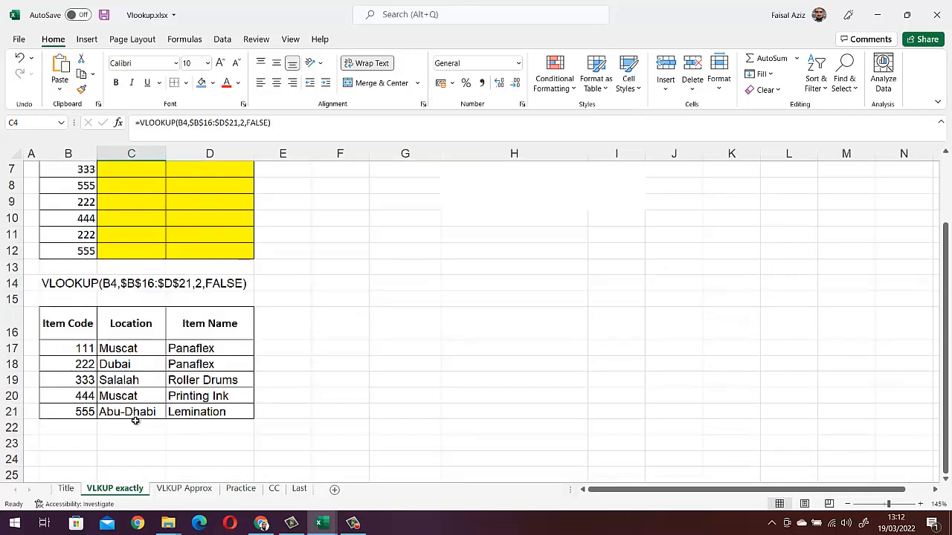
click(75, 349)
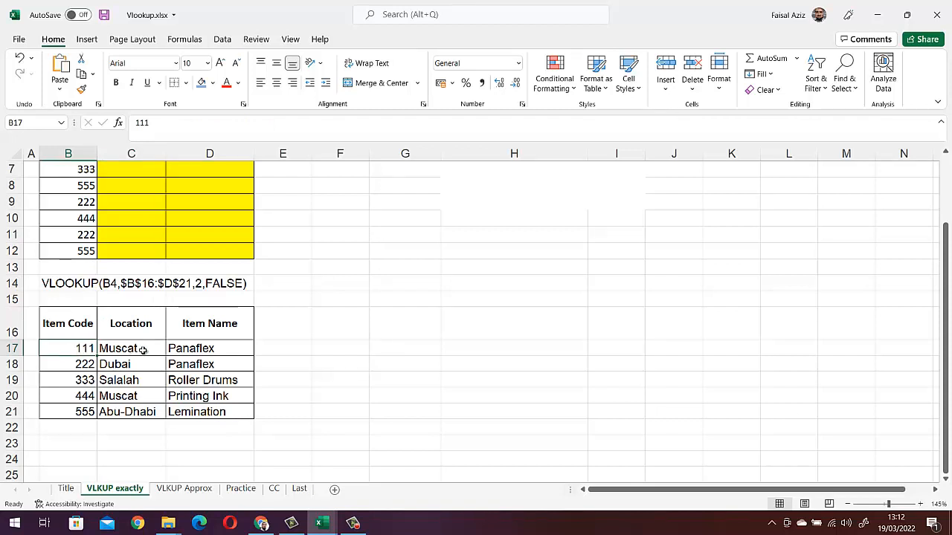
scroll(142, 349, up, 2)
click(158, 274)
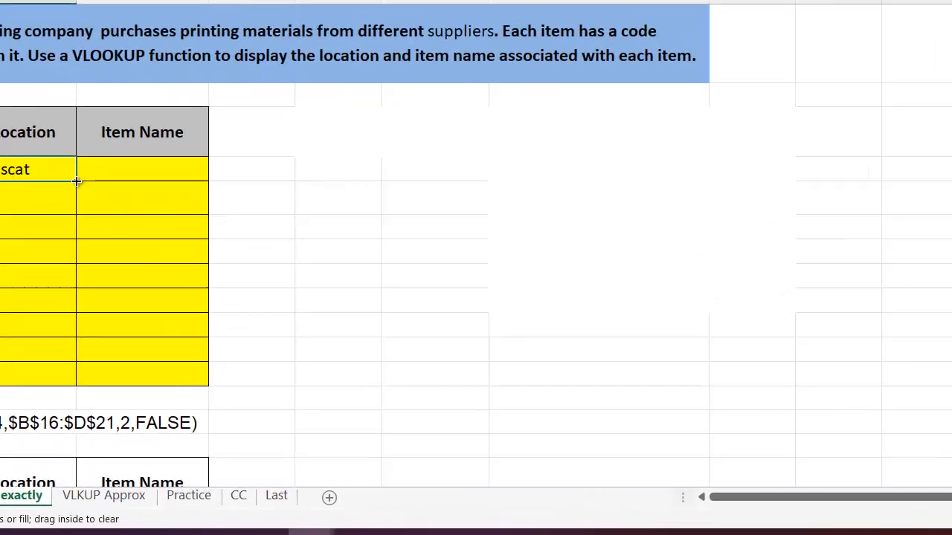
drag(164, 280, 164, 400)
drag(74, 364, 71, 380)
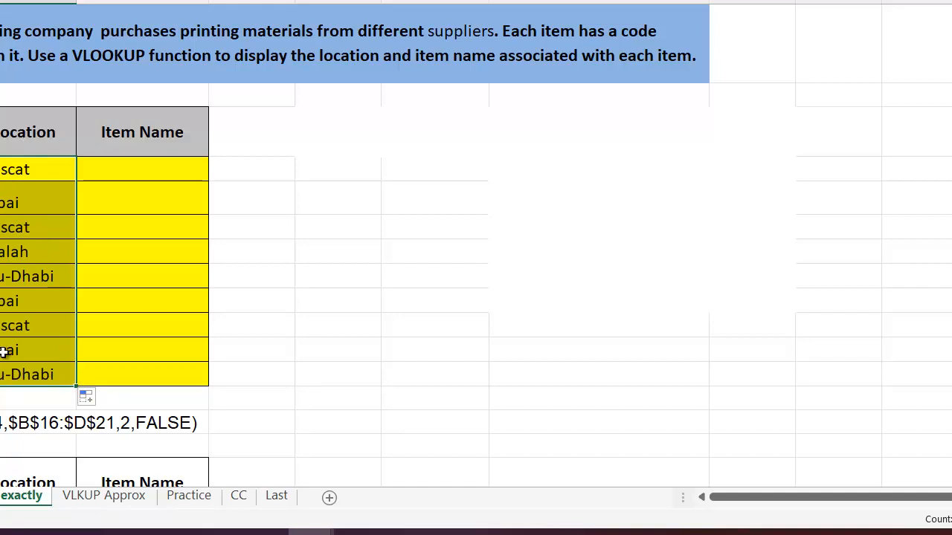
- Start a VLOOKUP formula in the first Item Name cell, D4, using B4 as the lookup value
click(134, 167)
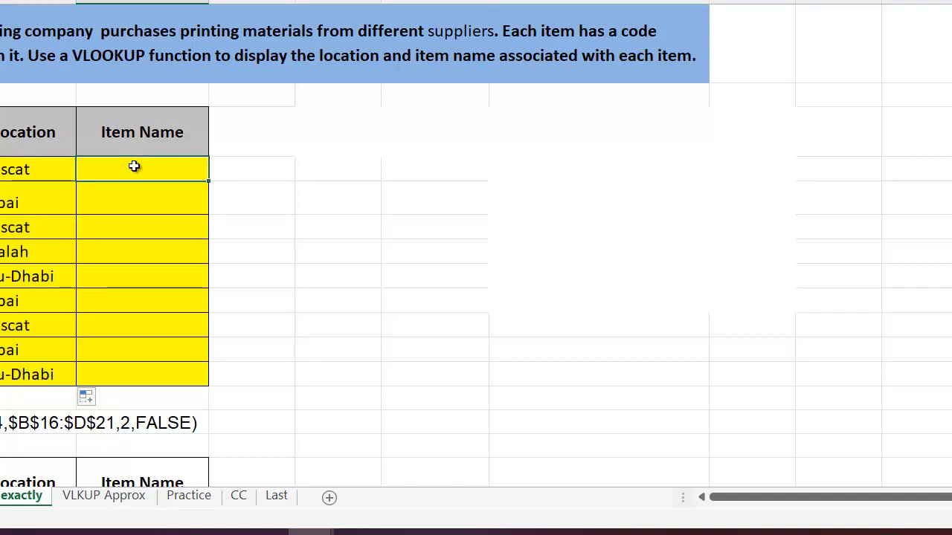
text(=)
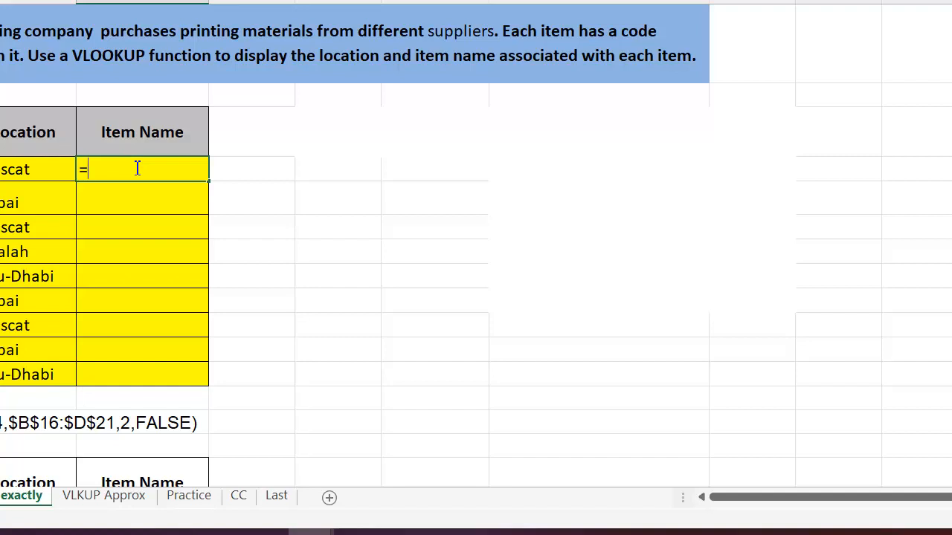
text(vloo)
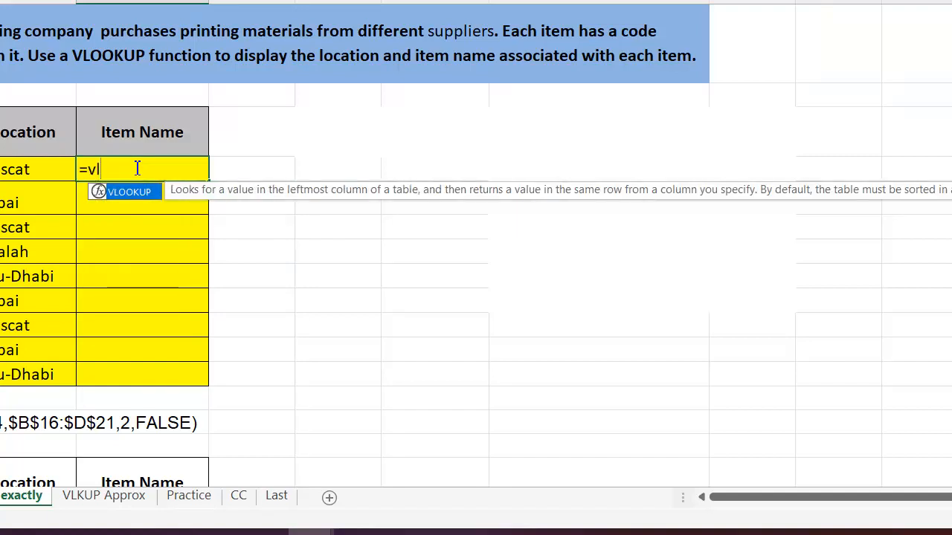
text(kup)
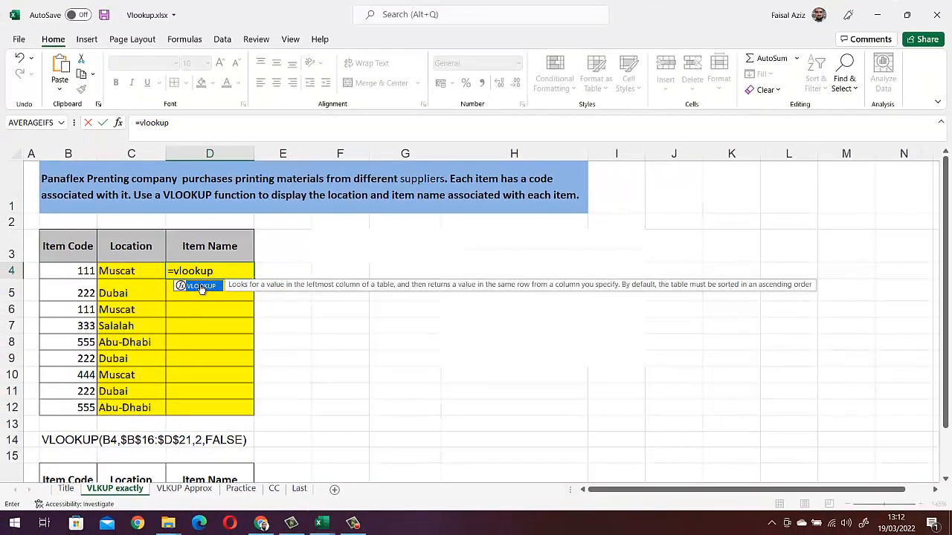
double_click(201, 287)
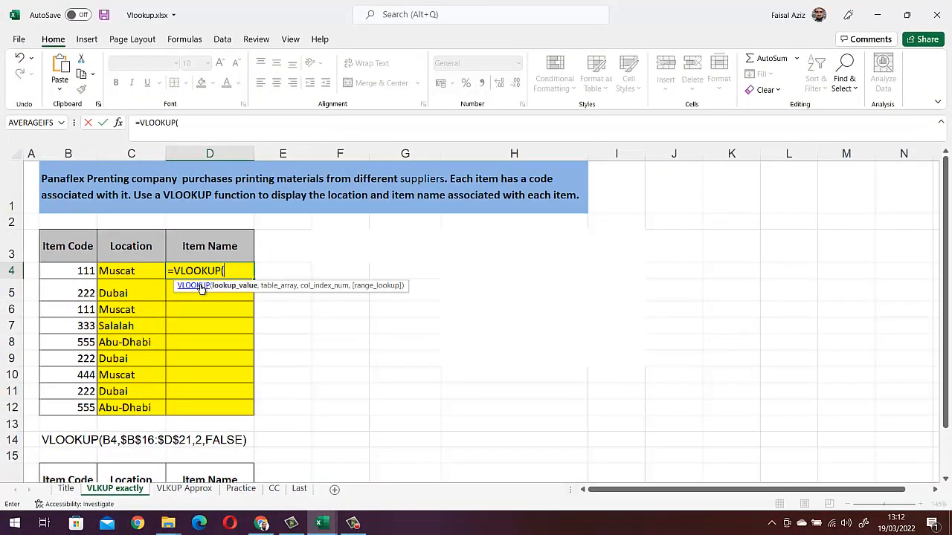
click(88, 272)
text(,)
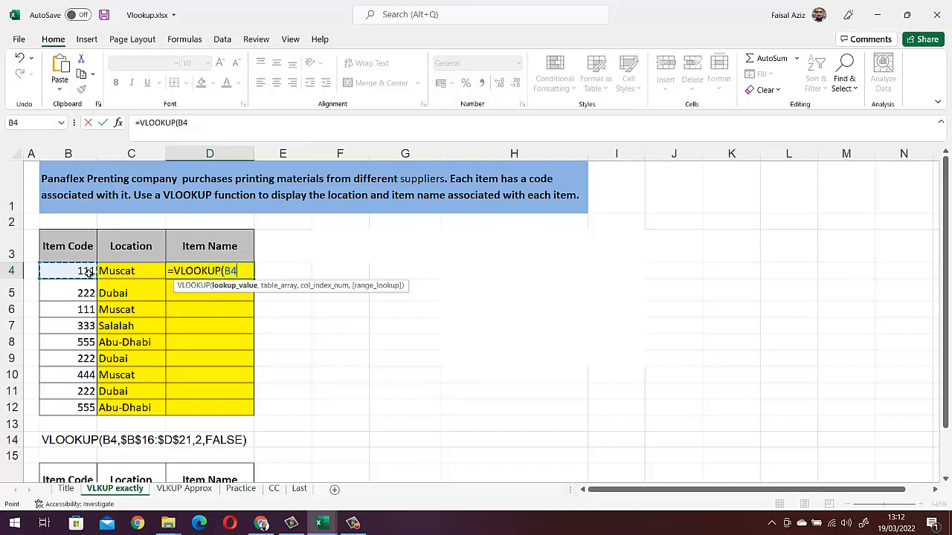
- Set the D4 formula's table array to the lookup table B16:D21, locked as the absolute reference $B$16:$D$21
scroll(88, 272, down, 1)
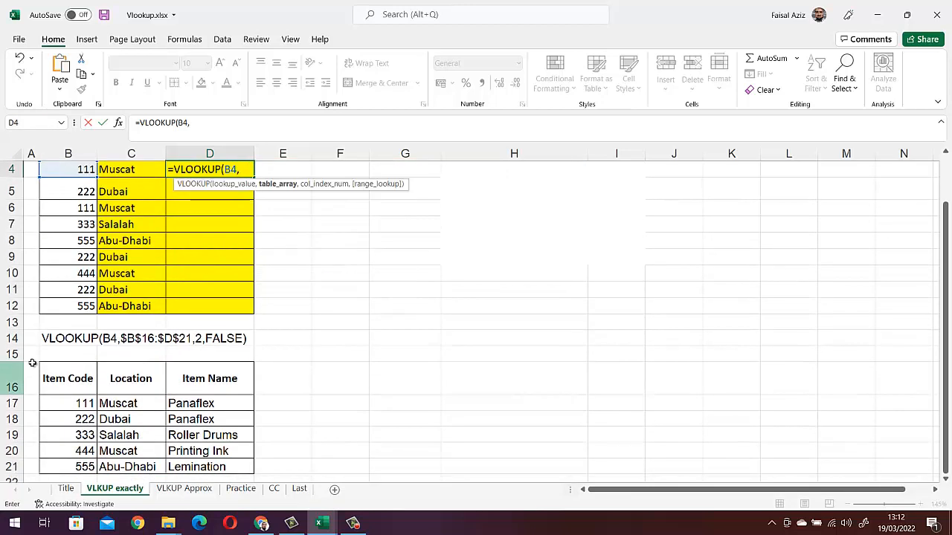
drag(60, 378, 196, 409)
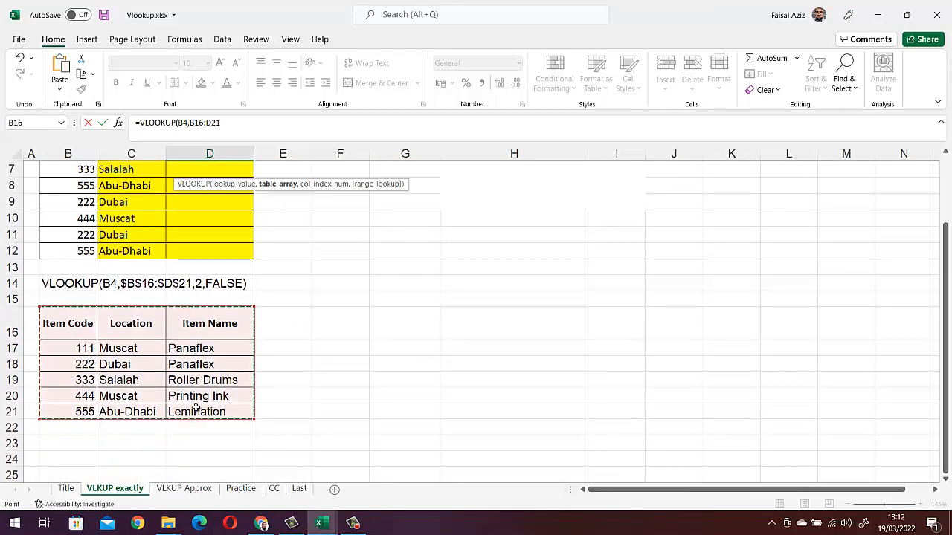
scroll(196, 409, up, 2)
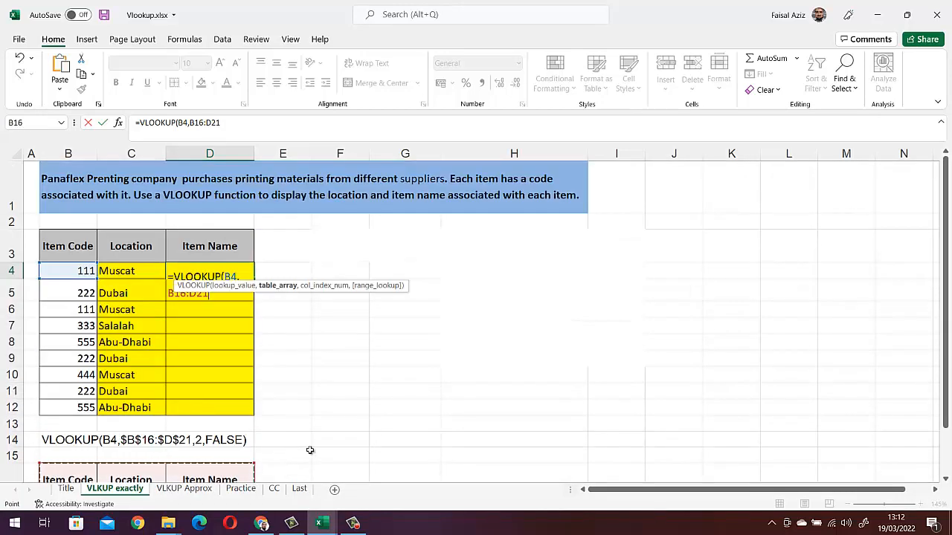
key(F4)
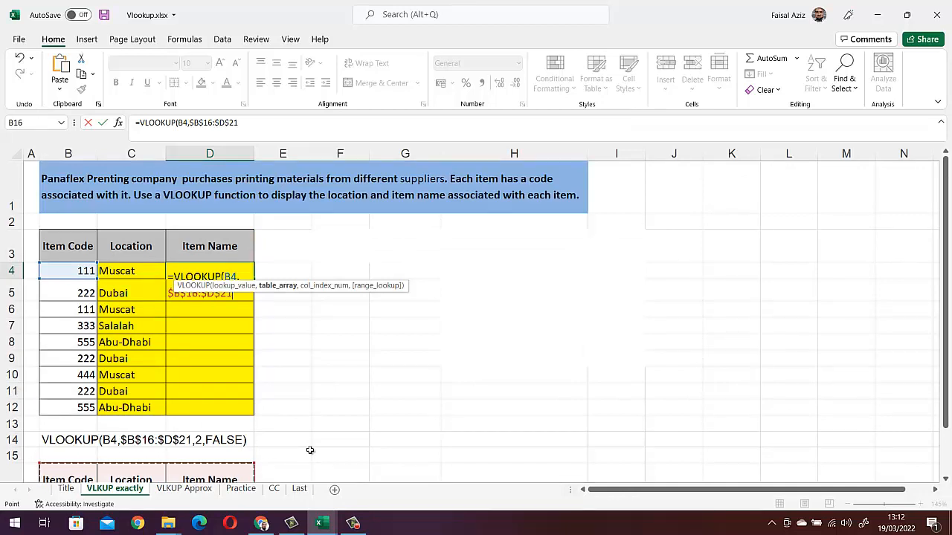
text(,)
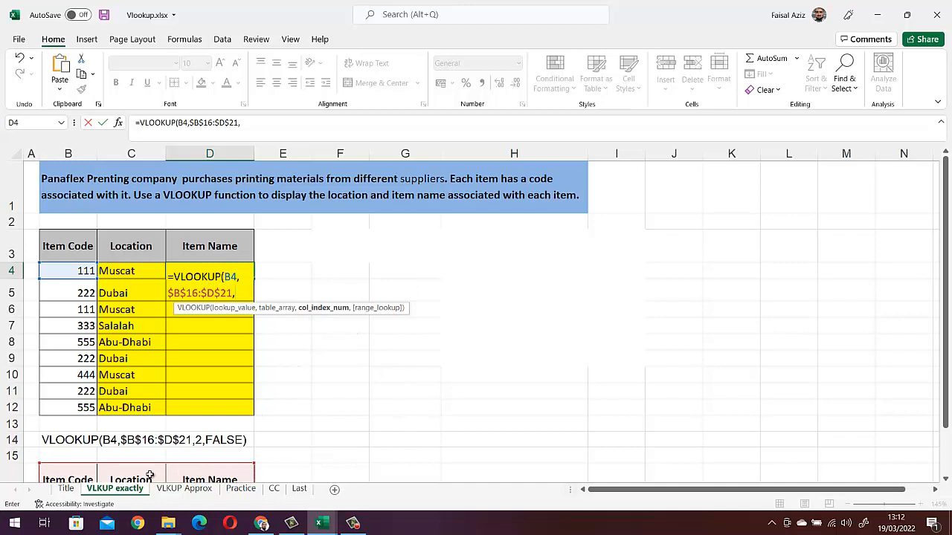
- Complete the D4 formula with column index 3 and FALSE for an exact match, and enter it
scroll(158, 457, down, 1)
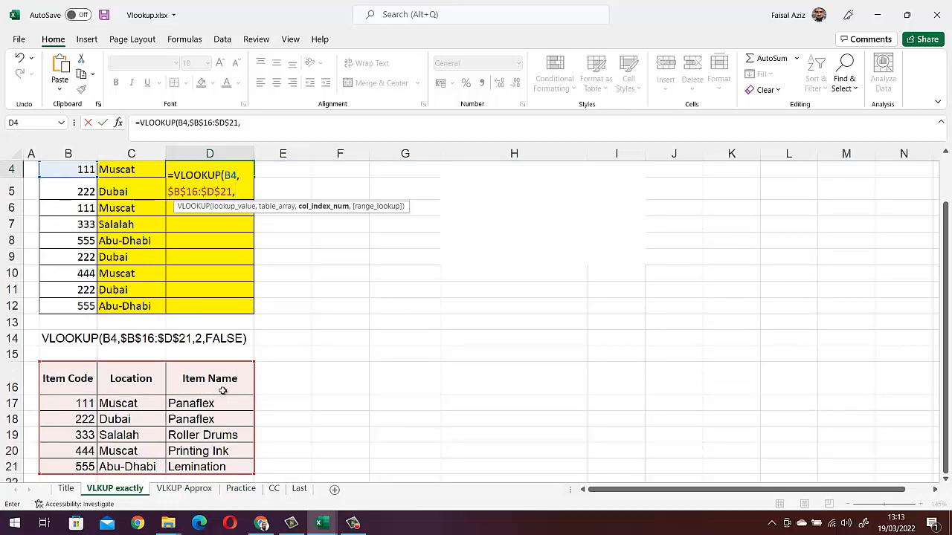
scroll(222, 391, up, 1)
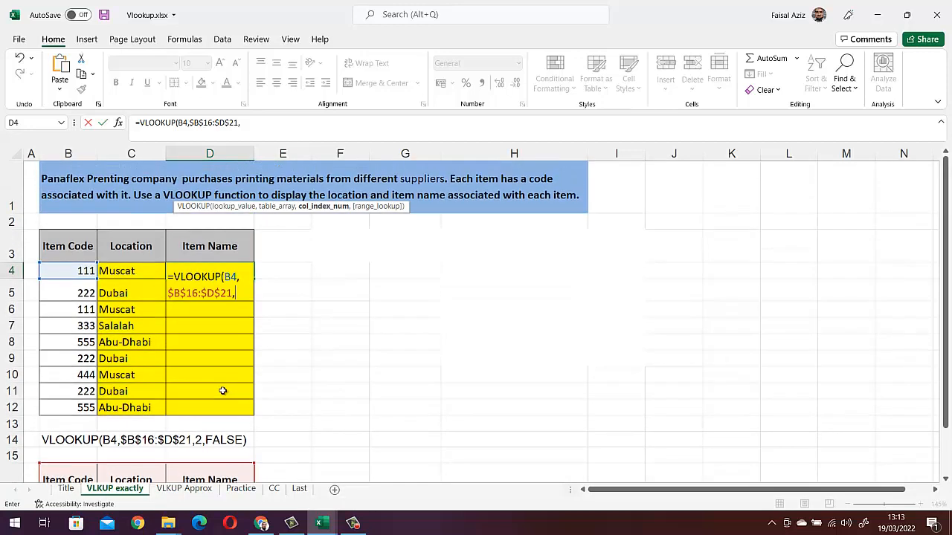
text(3,)
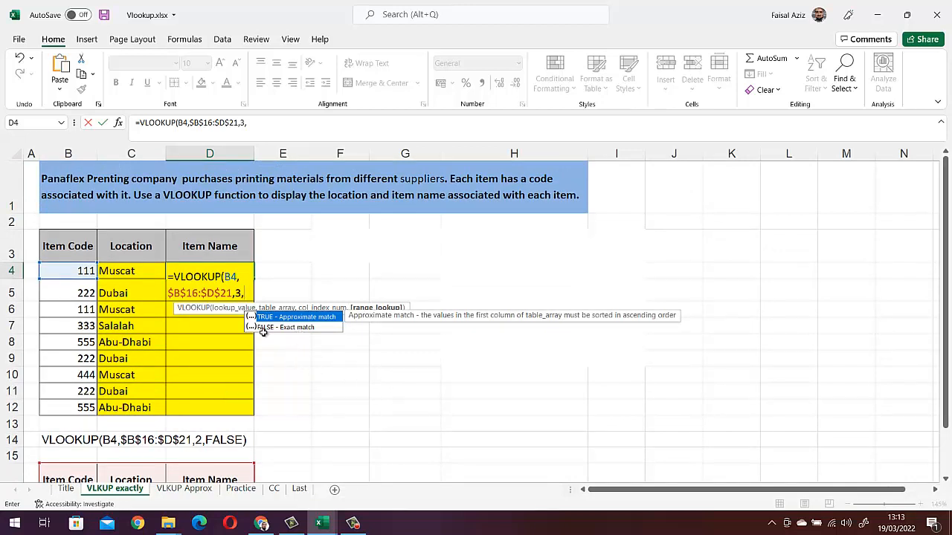
double_click(304, 332)
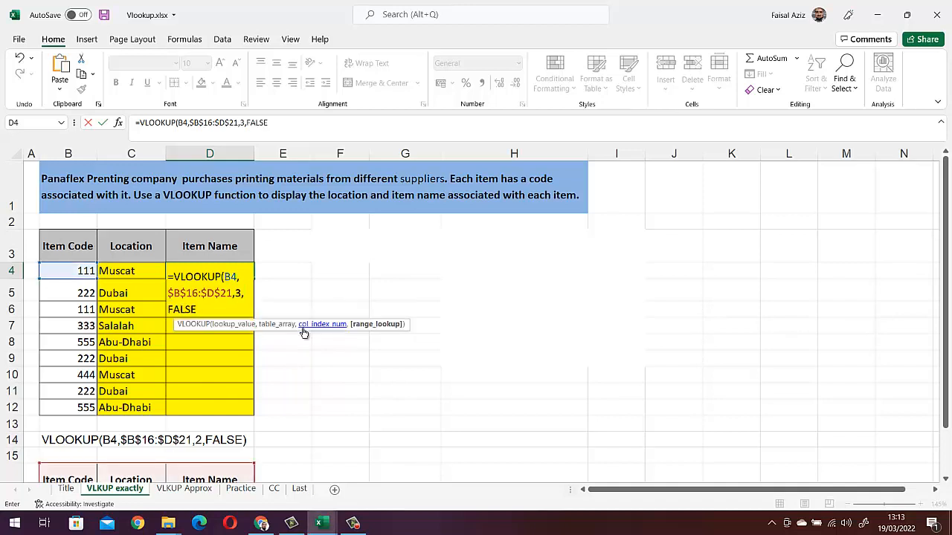
text())
key(Return)
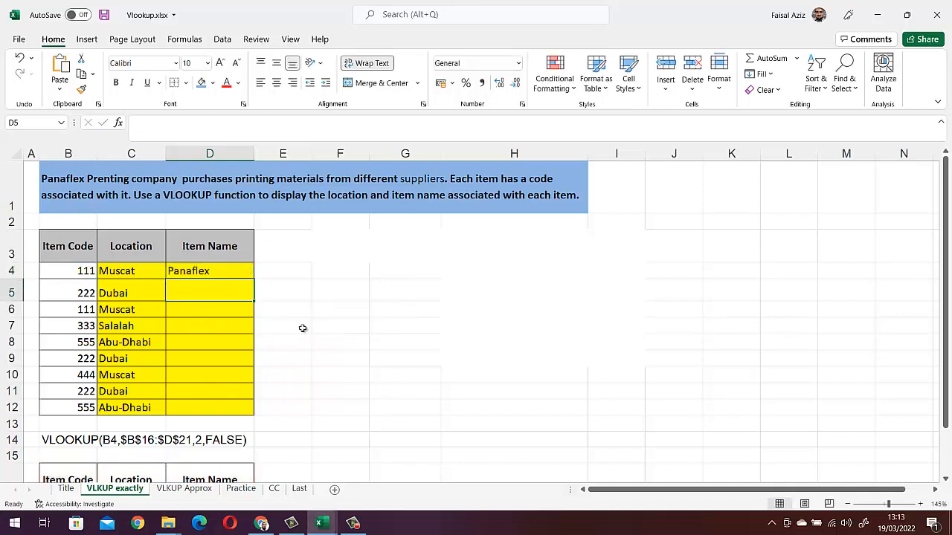
- Fill the D4 VLOOKUP formula down the Item Name column through D12 and compare it with the lookup table
click(227, 269)
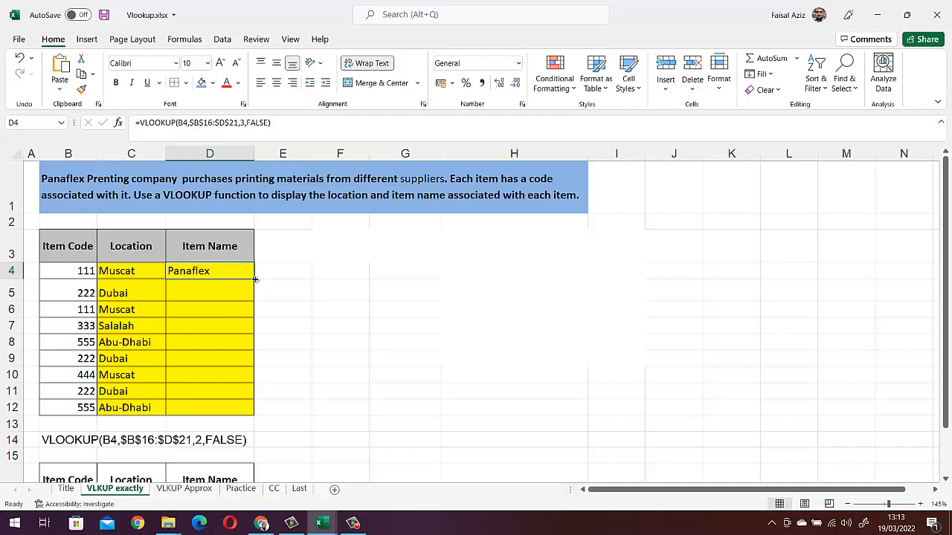
drag(256, 278, 244, 418)
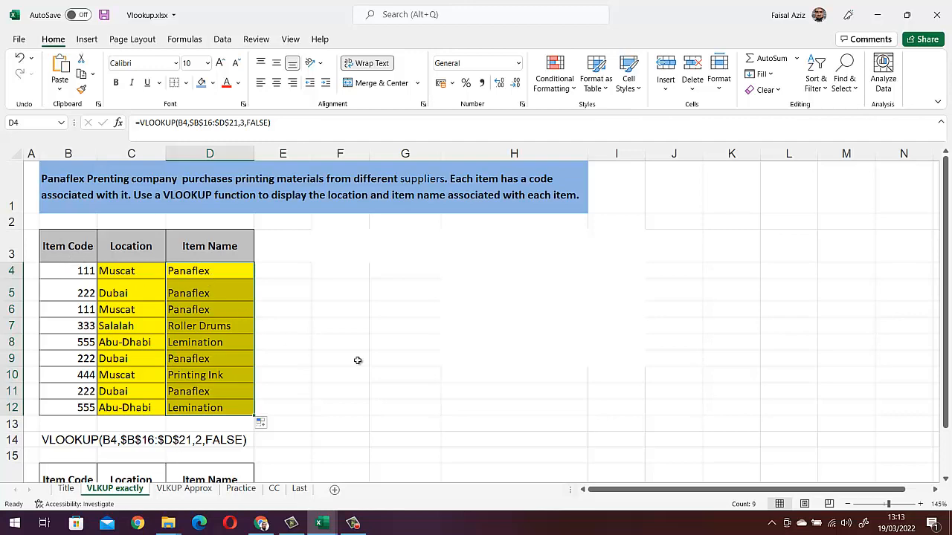
scroll(358, 361, down, 2)
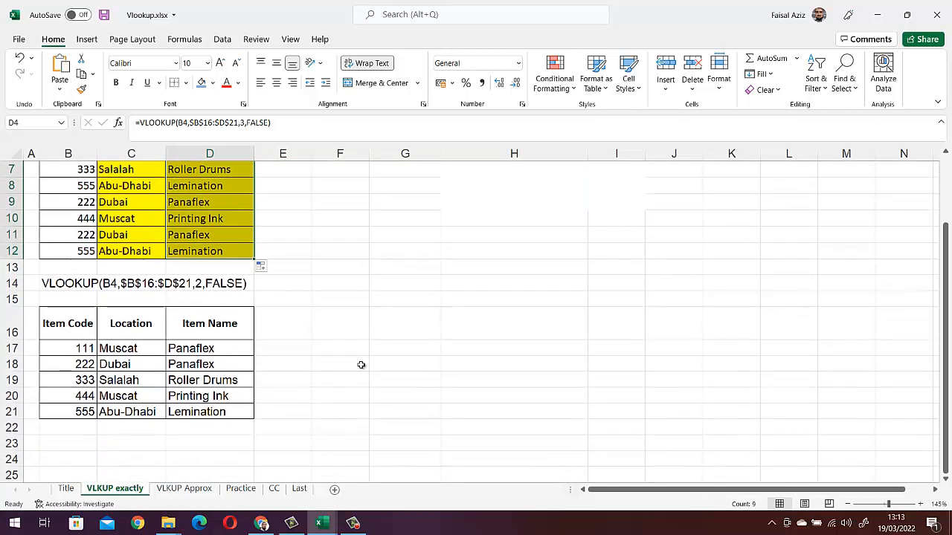
scroll(359, 362, up, 2)
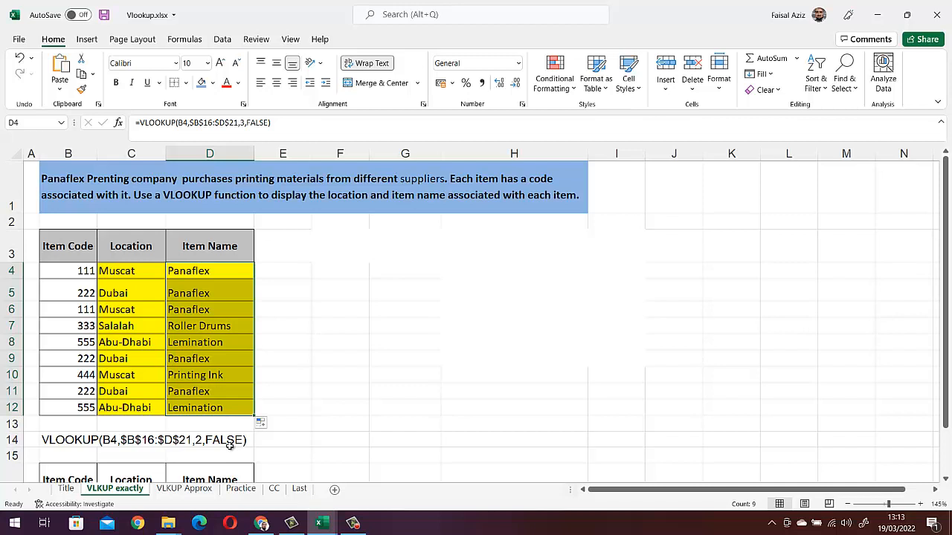
- On the VLKUP Approx sheet, start a VLOOKUP formula in the first Category cell, D4, using the age in B4 as lookup value
click(195, 492)
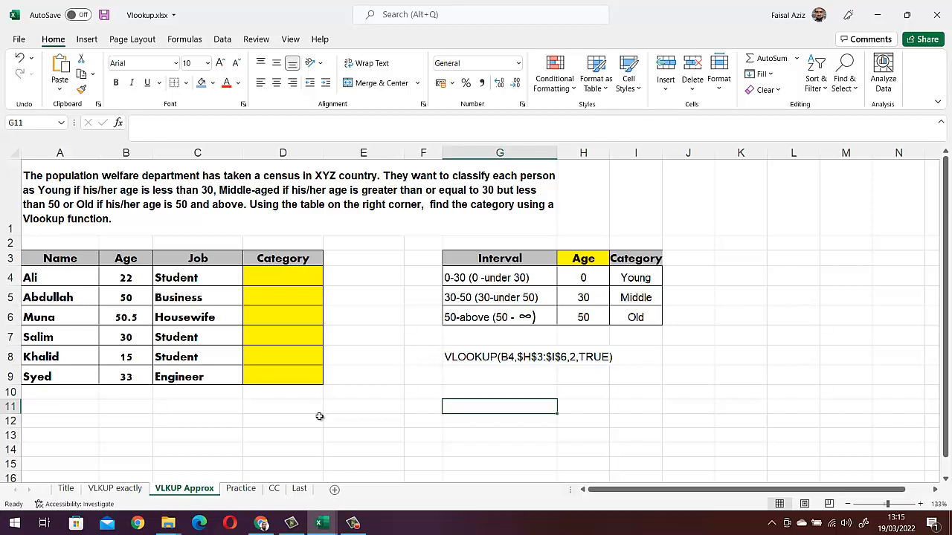
click(262, 279)
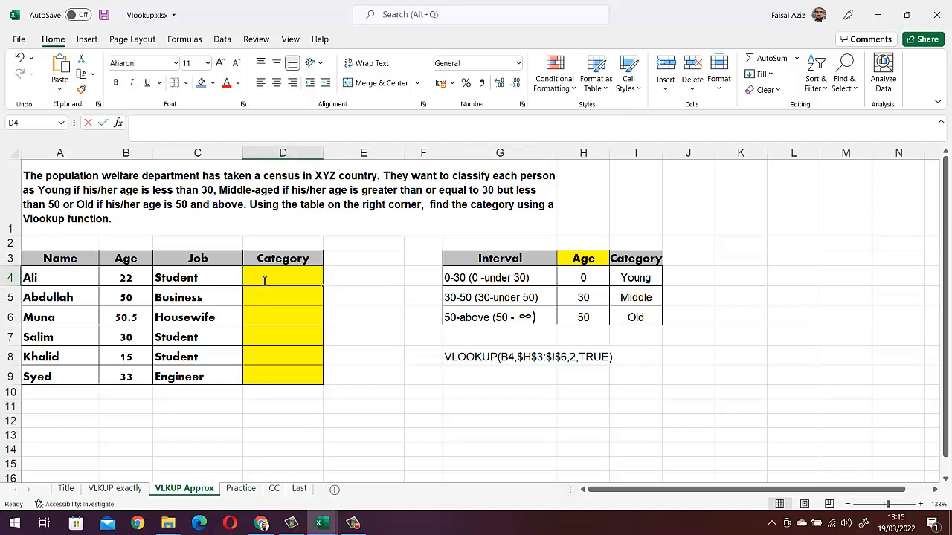
text(=)
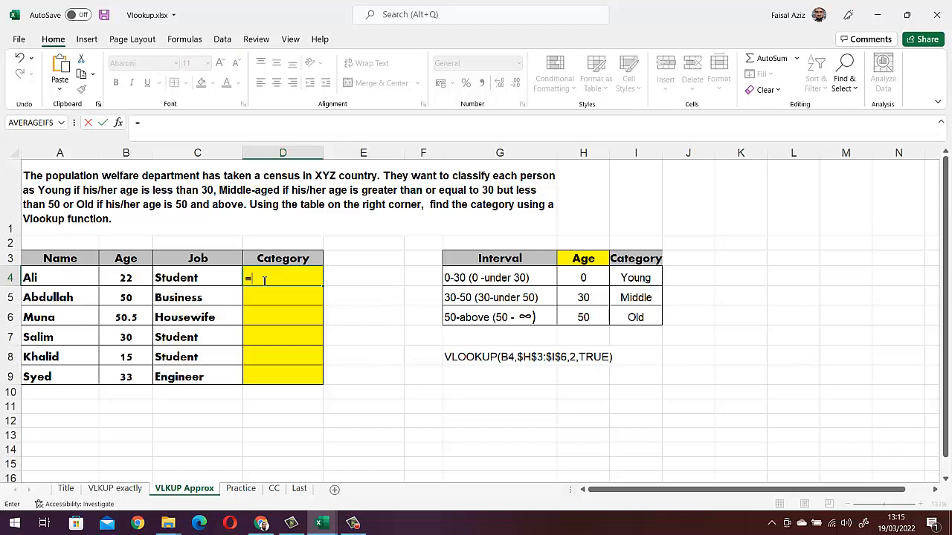
text(vlooup)
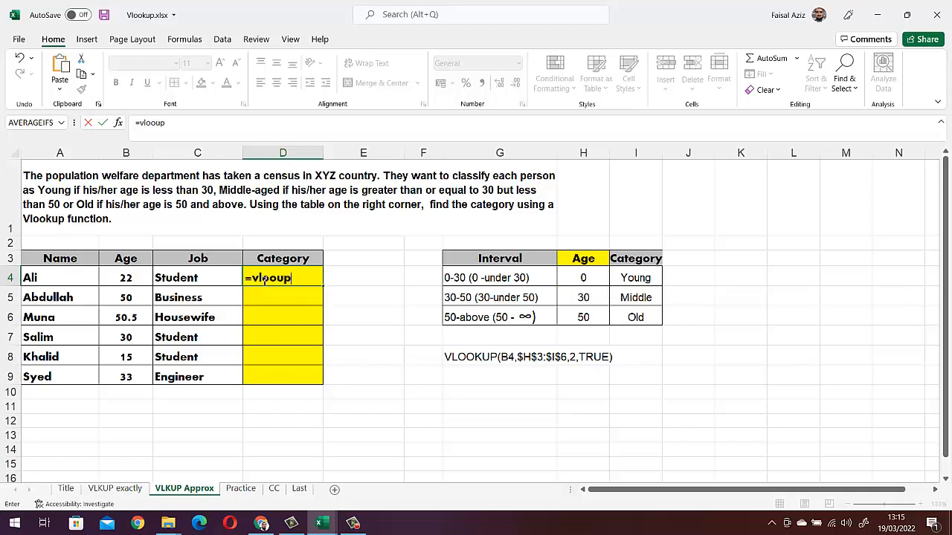
key(BackSpace)
key(BackSpace)
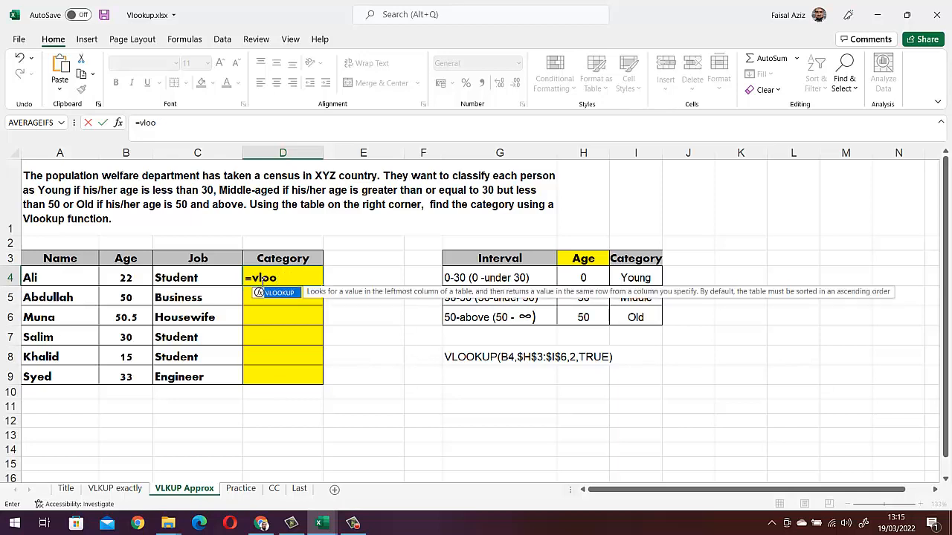
text(kup)
double_click(281, 294)
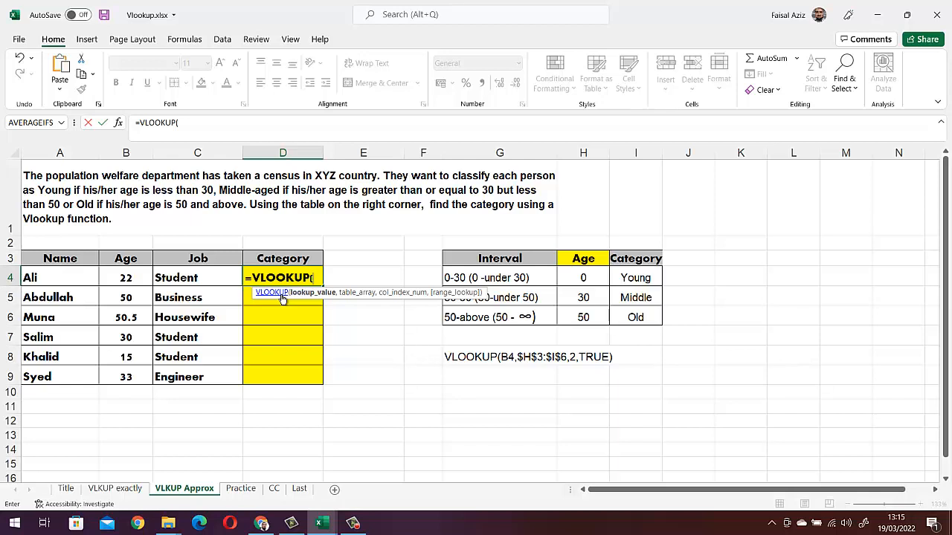
click(132, 276)
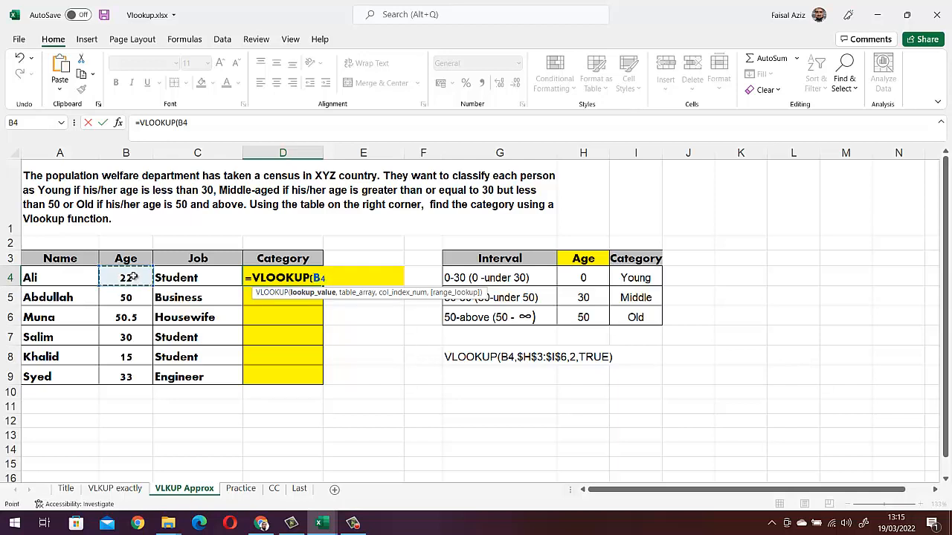
text(,)
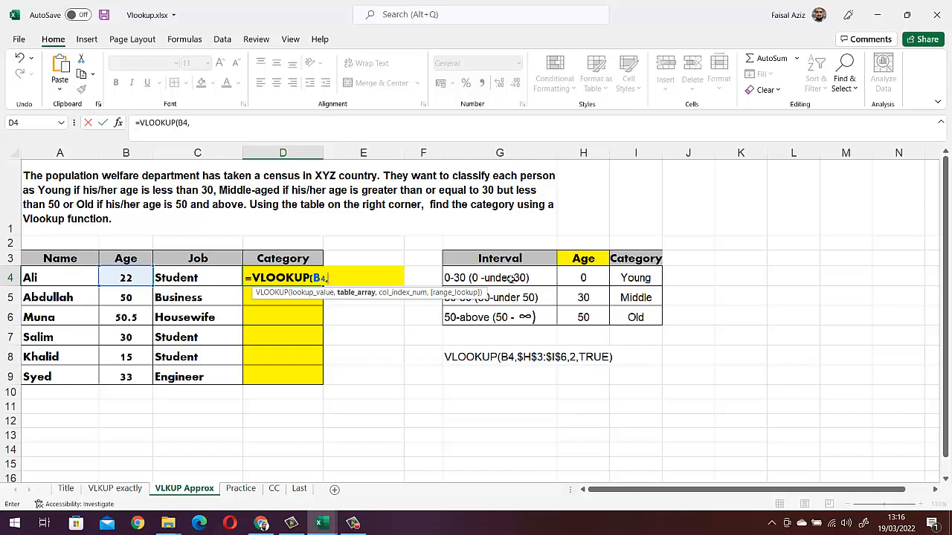
click(585, 261)
click(593, 316)
double_click(598, 264)
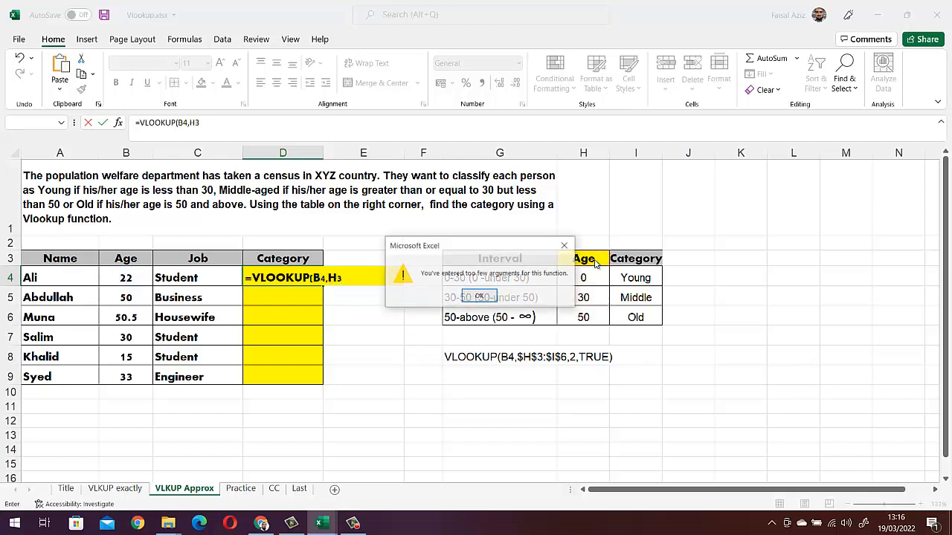
click(479, 296)
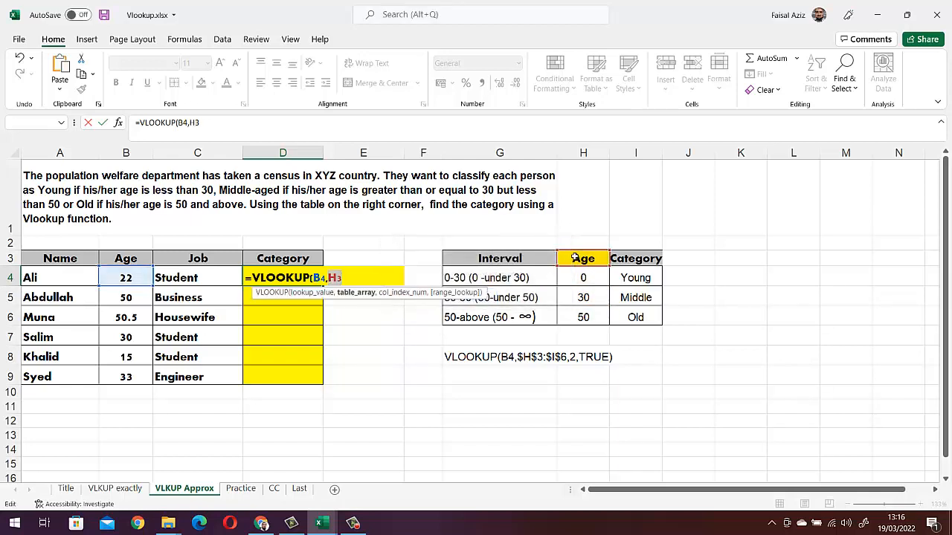
key(BackSpace)
key(BackSpace)
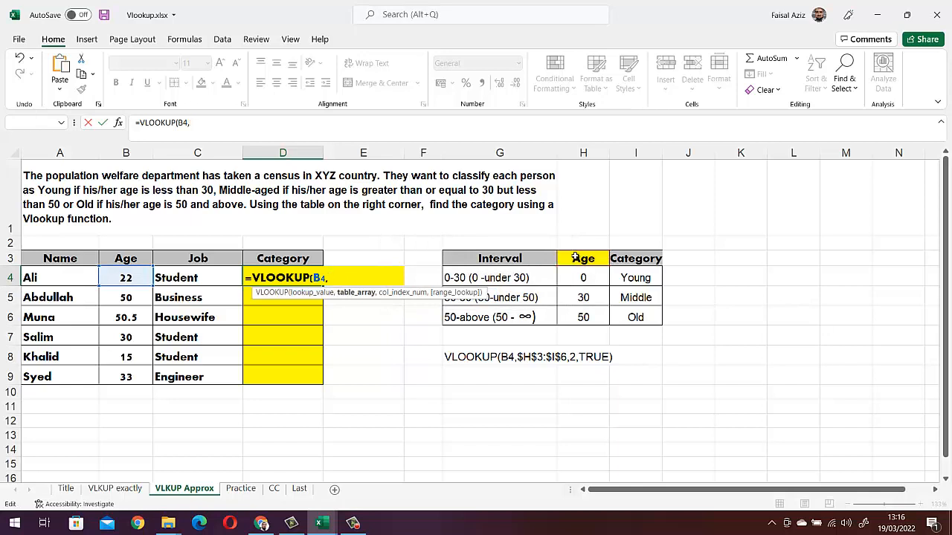
- Set the table array to the Age and Category columns H3:I6, locked as the absolute reference $H$3:$I$6
drag(576, 259, 634, 319)
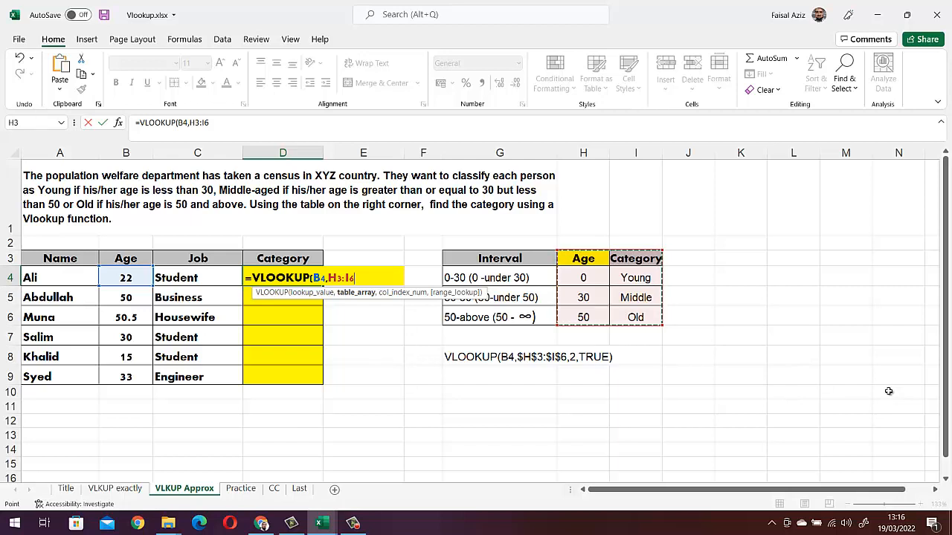
key(F4)
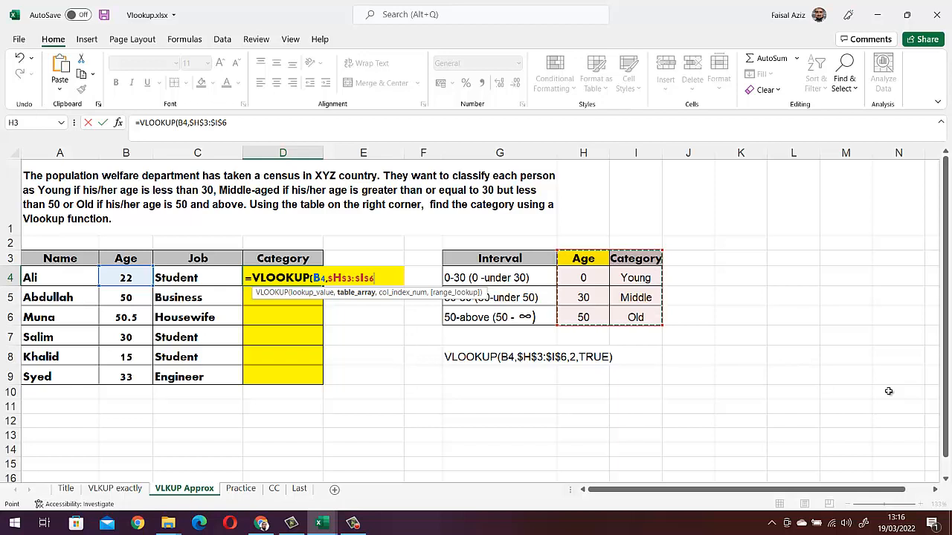
text(,)
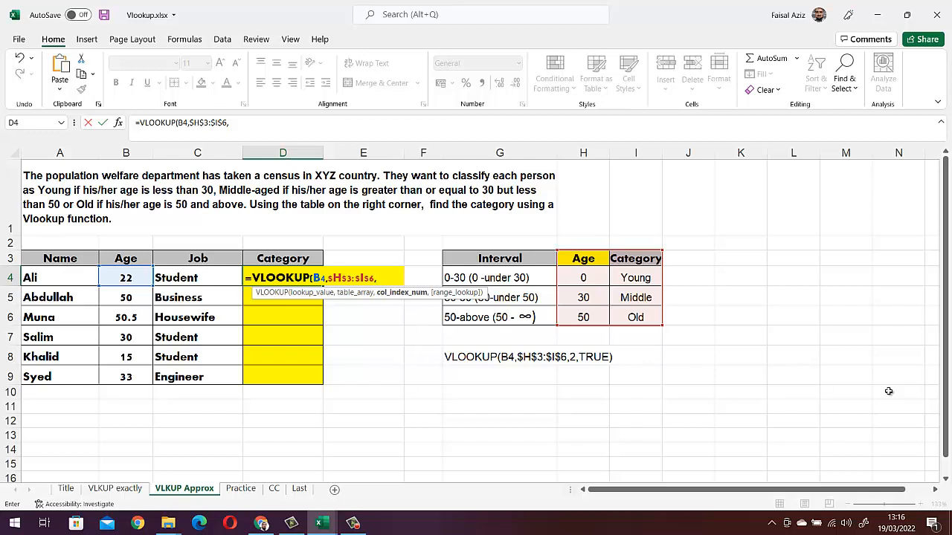
- Complete the Category formula with column index 2 and TRUE for an approximate match, and enter it
text(2,)
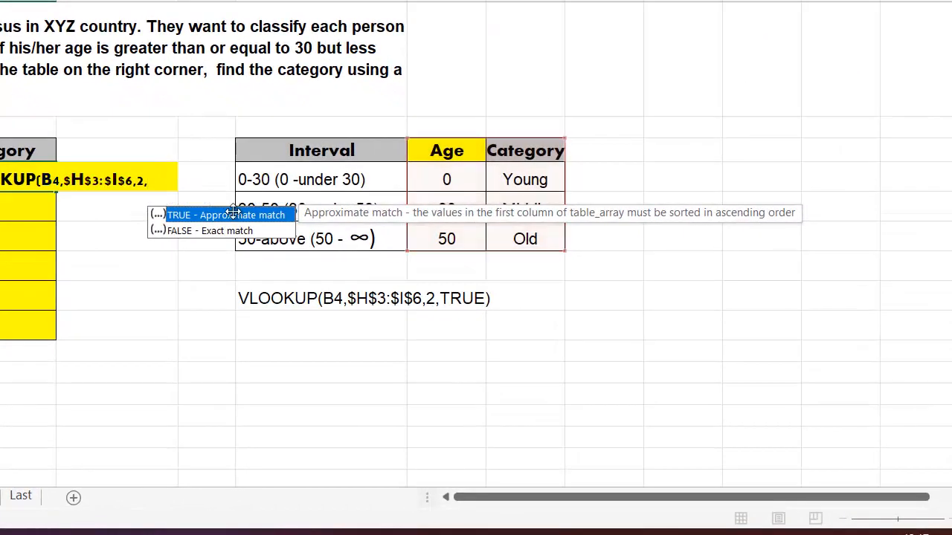
double_click(408, 288)
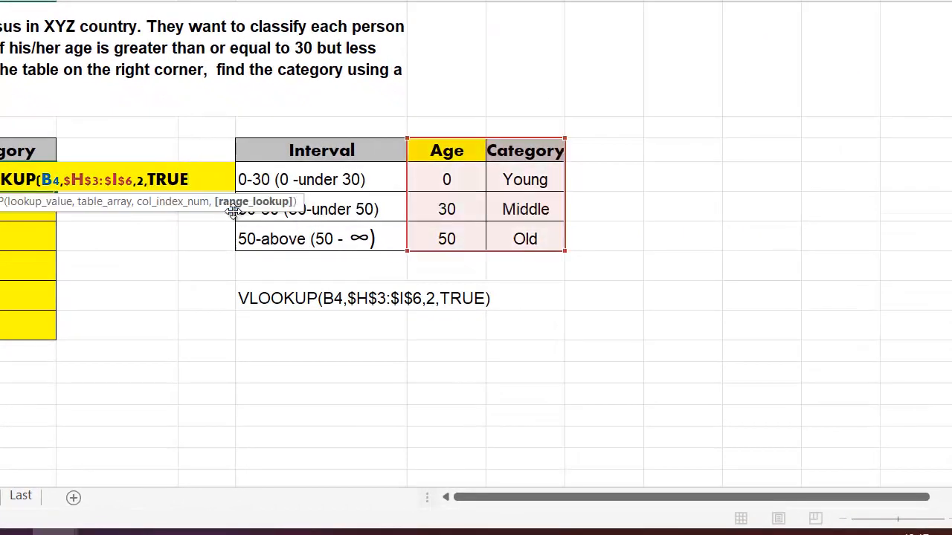
text())
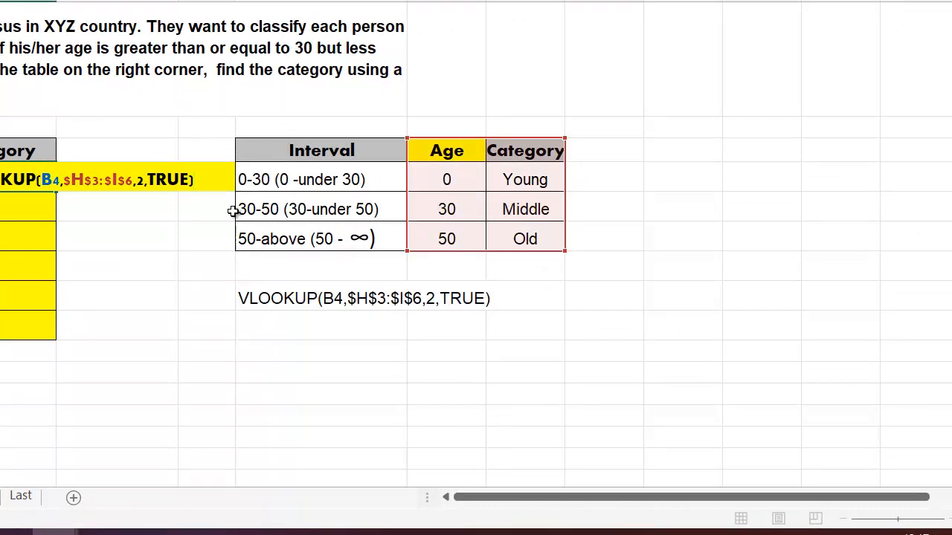
key(Return)
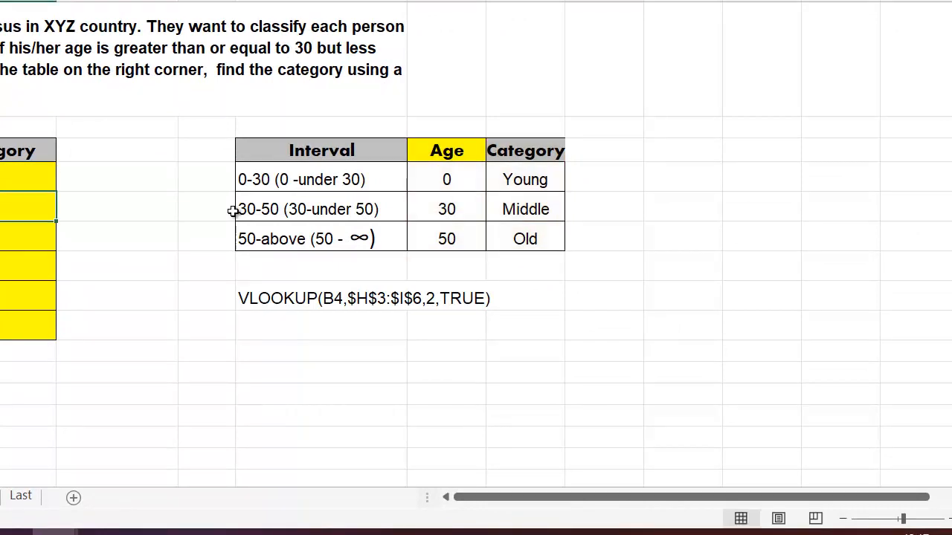
- Fill the VLOOKUP formula from D4 down the Category column through D9
click(6, 176)
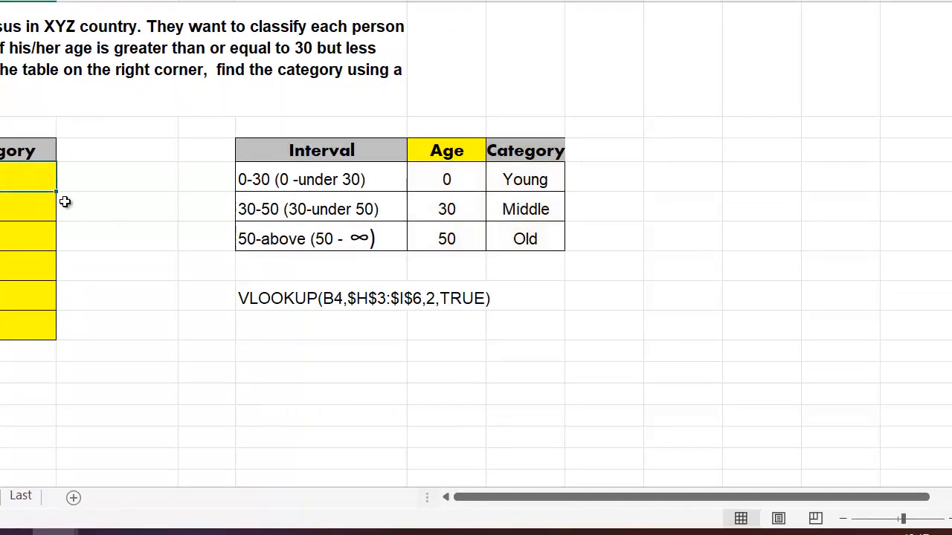
drag(56, 193, 57, 340)
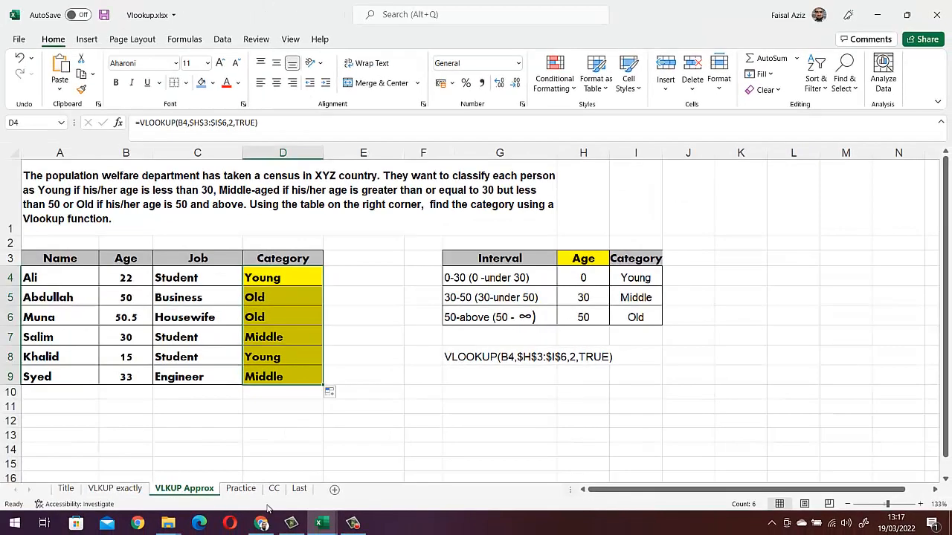
- Switch to the Vlookup Hlookup Datedif workbook and open its HLOOKUP sheet
click(322, 527)
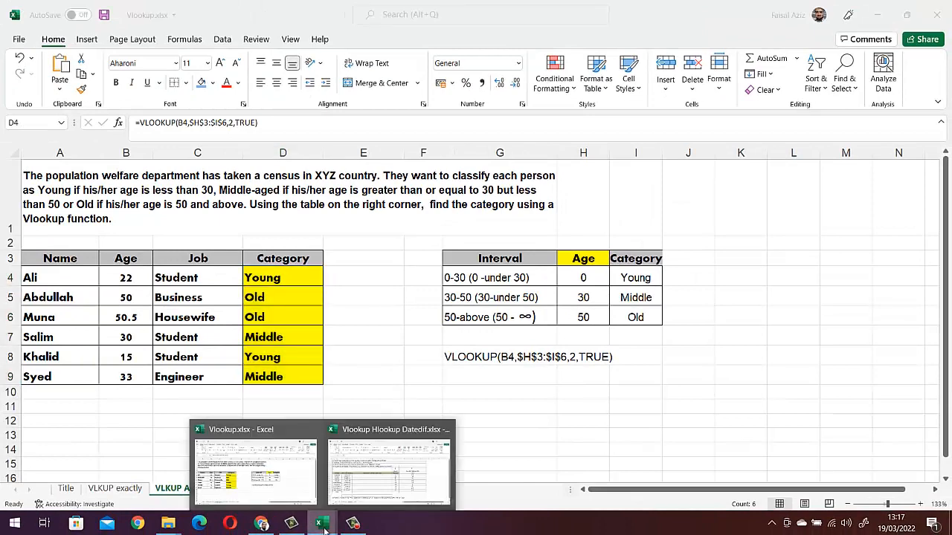
click(386, 458)
click(122, 489)
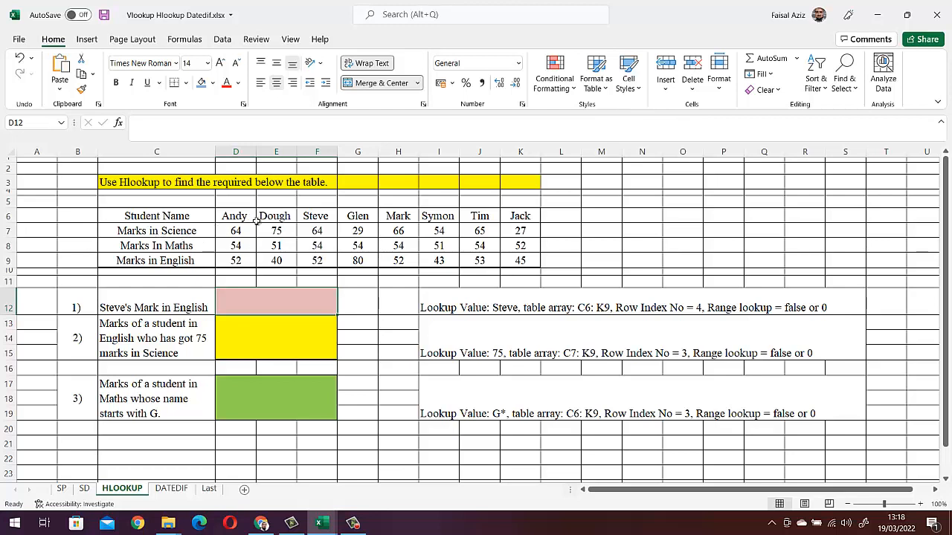
- Fill the student name cells D6:K6 of the marks table with the standard light green color
drag(238, 216, 507, 214)
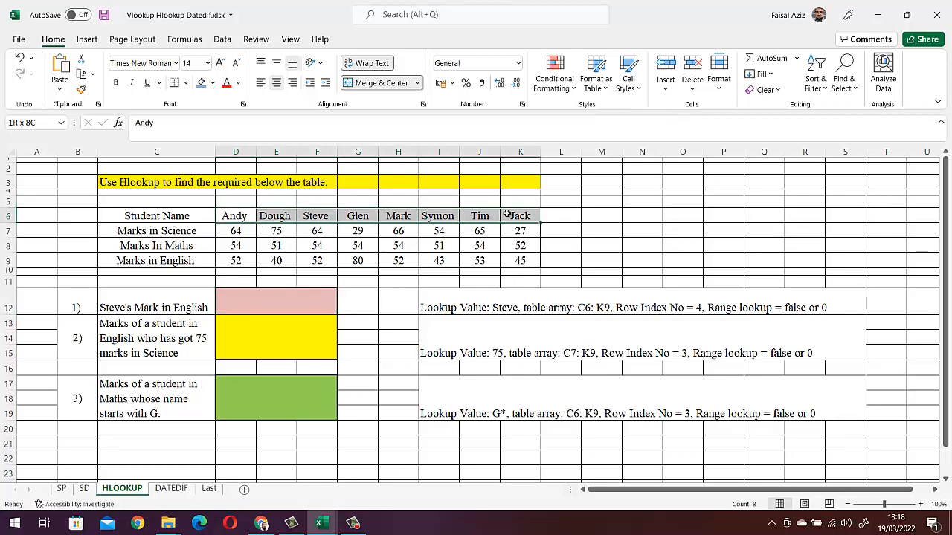
click(214, 84)
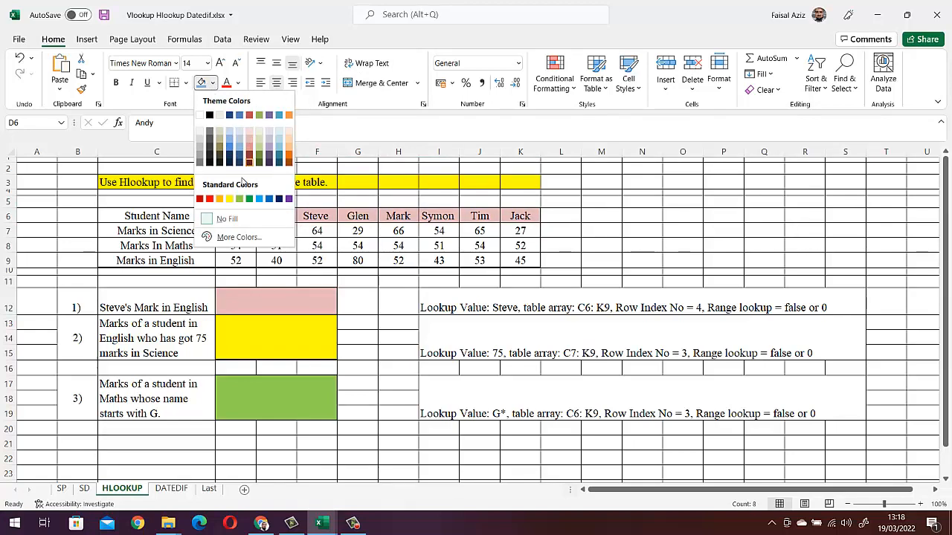
click(239, 198)
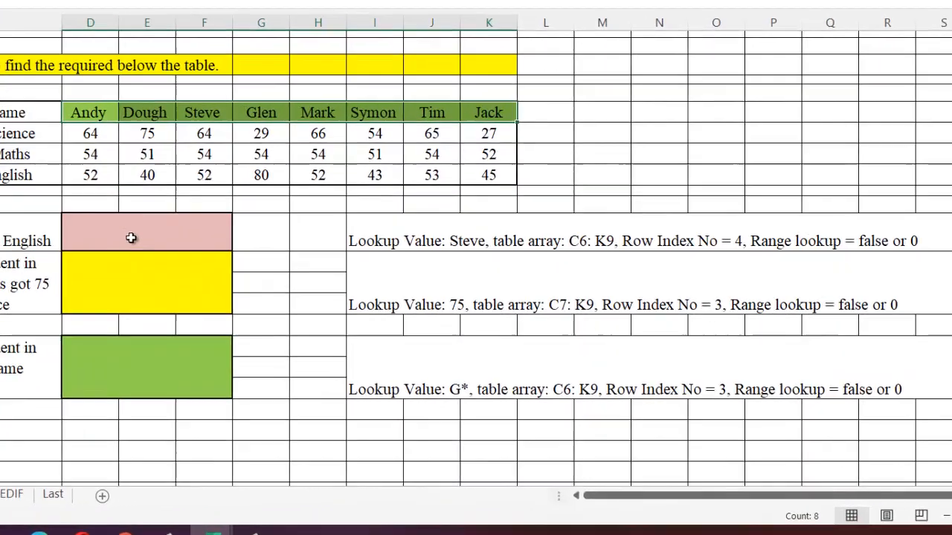
- Start an HLOOKUP formula in answer cell D12 of question 1, using the student name in F6 as lookup value
click(286, 304)
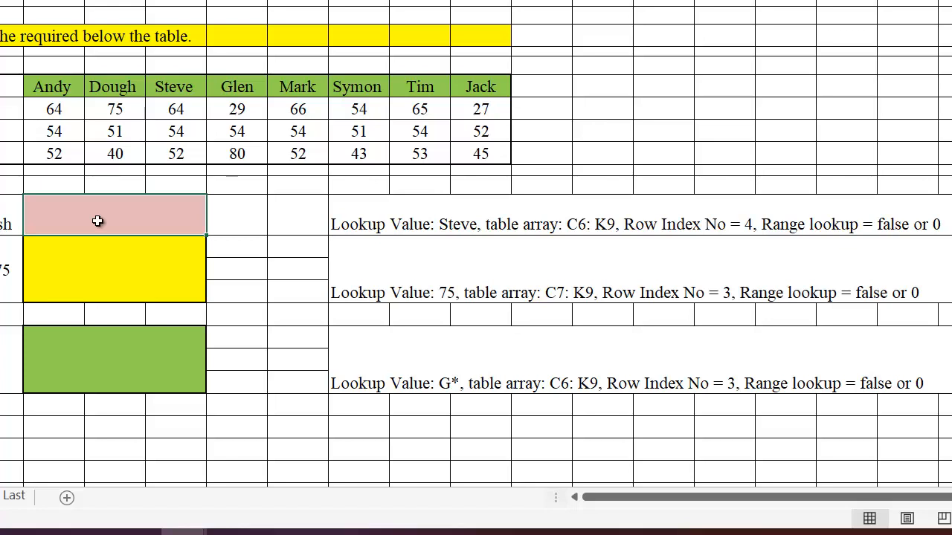
double_click(97, 221)
text(=)
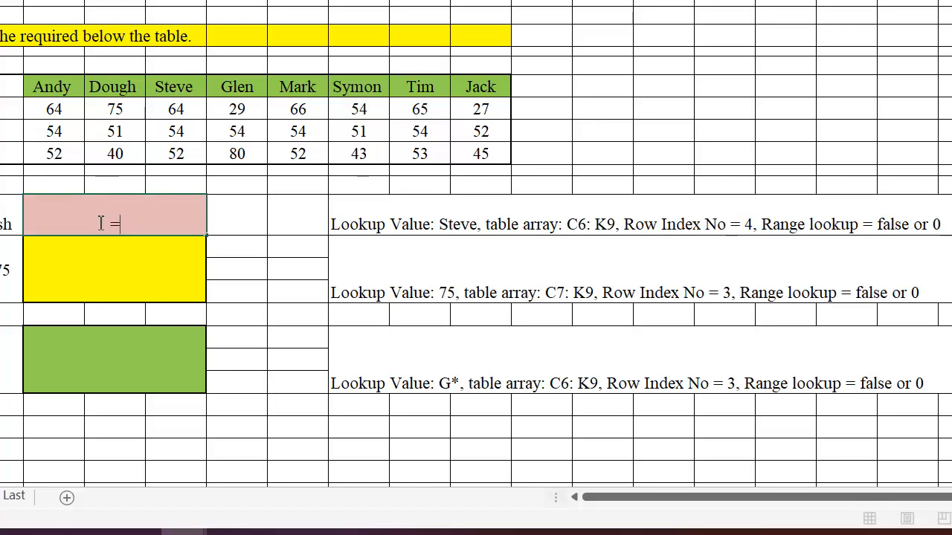
text(Hlooh)
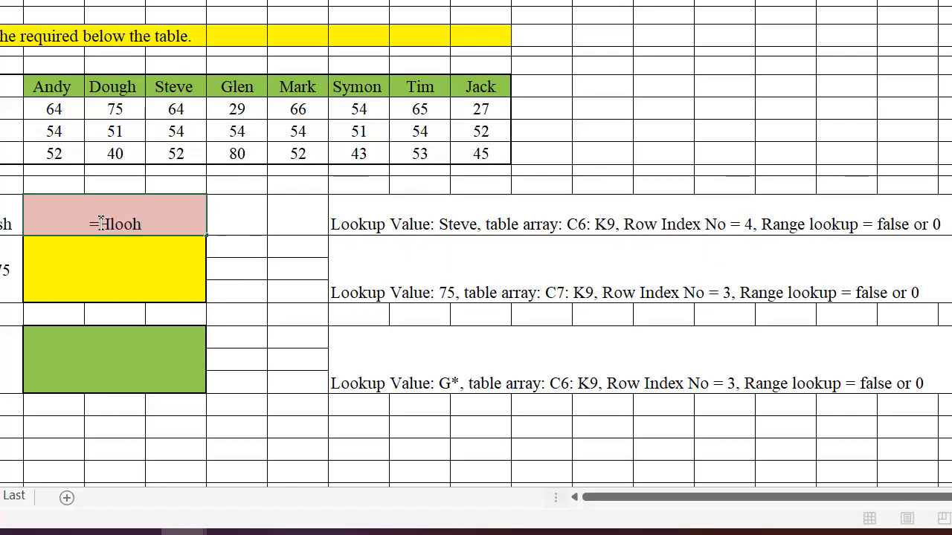
key(BackSpace)
text(kup)
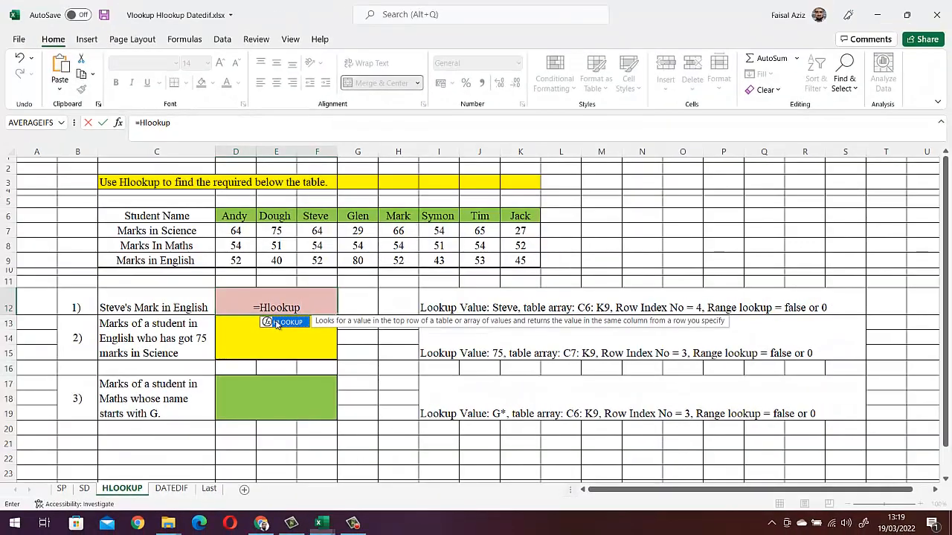
key(Tab)
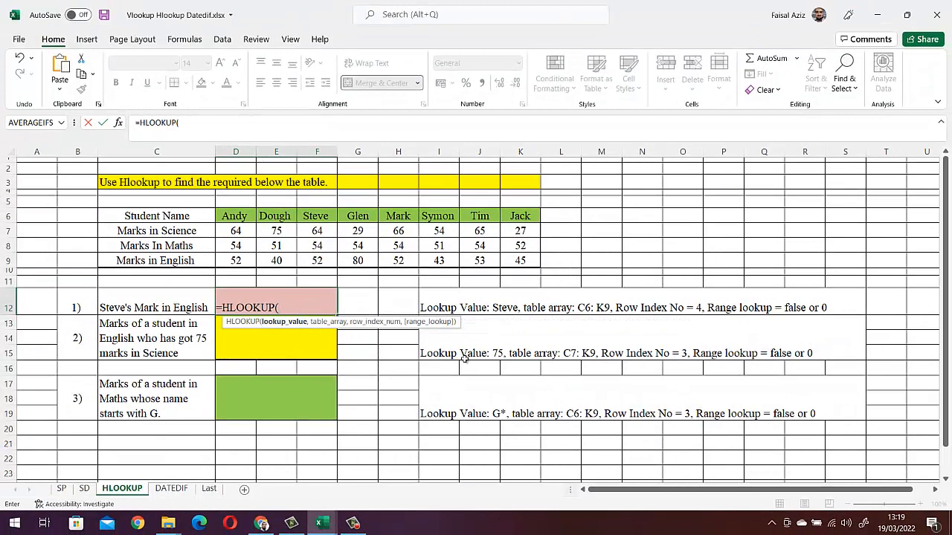
click(321, 216)
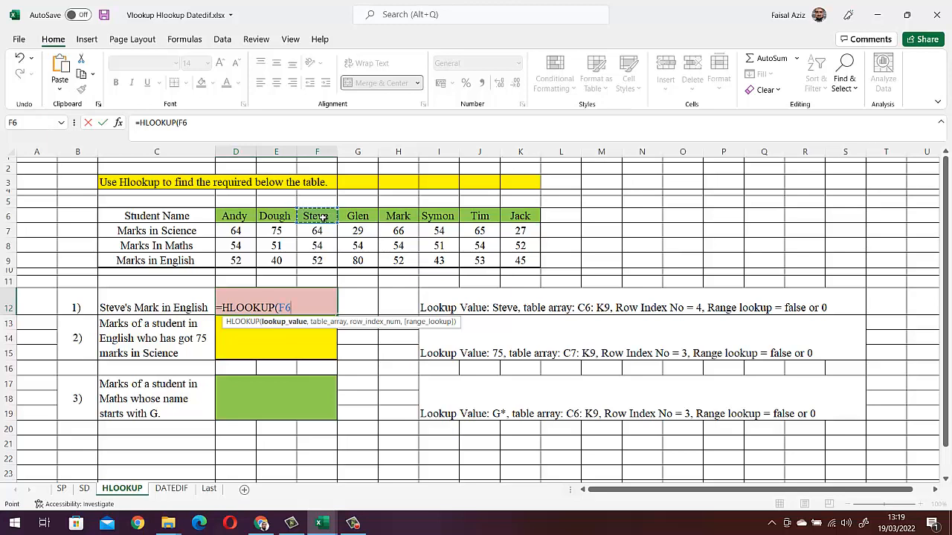
text(,)
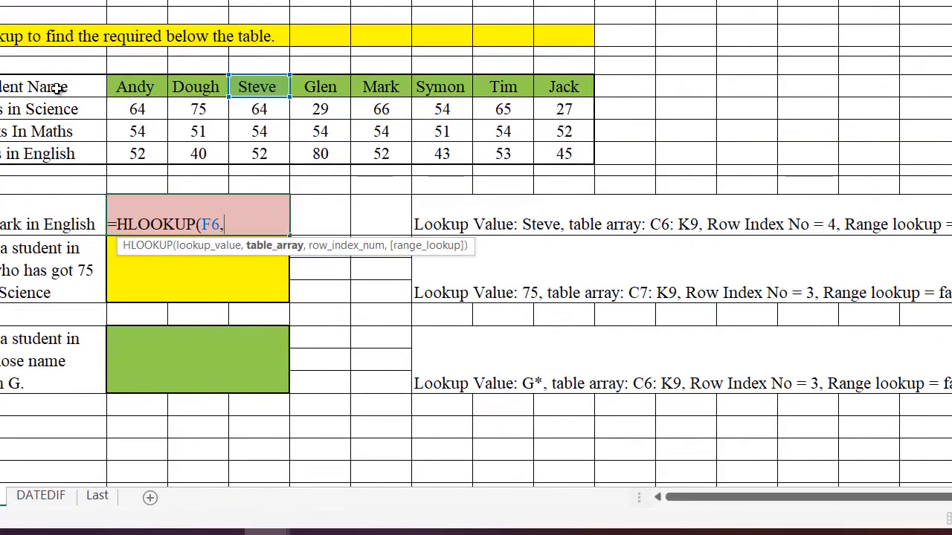
click(58, 88)
drag(59, 97, 82, 84)
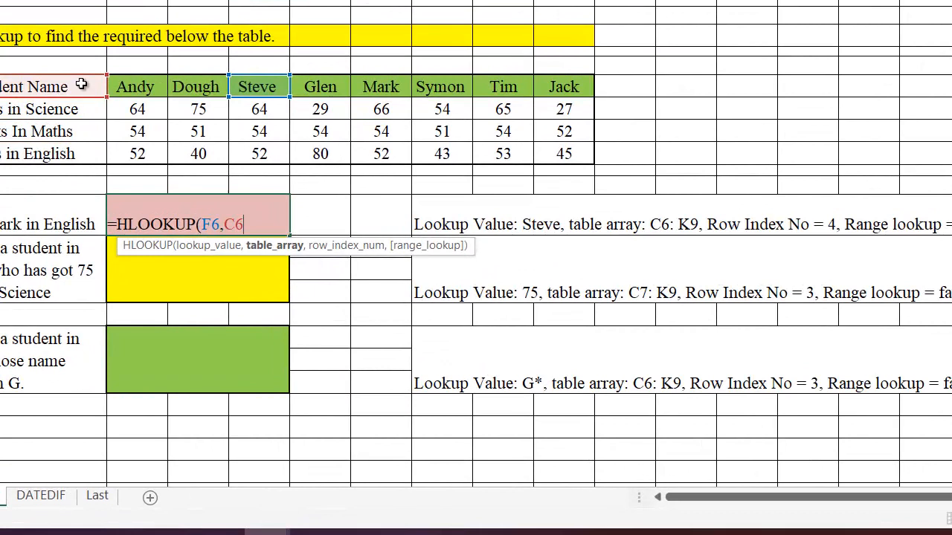
key(BackSpace)
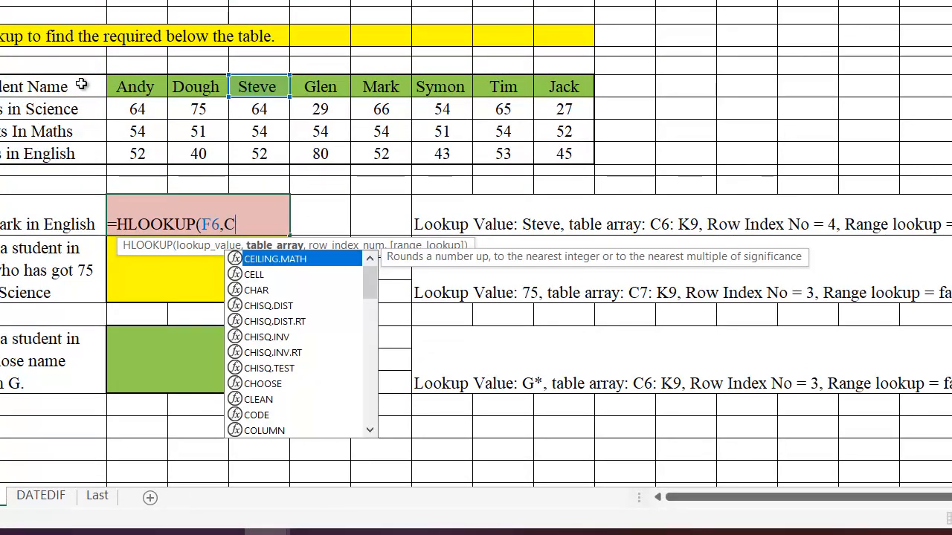
key(BackSpace)
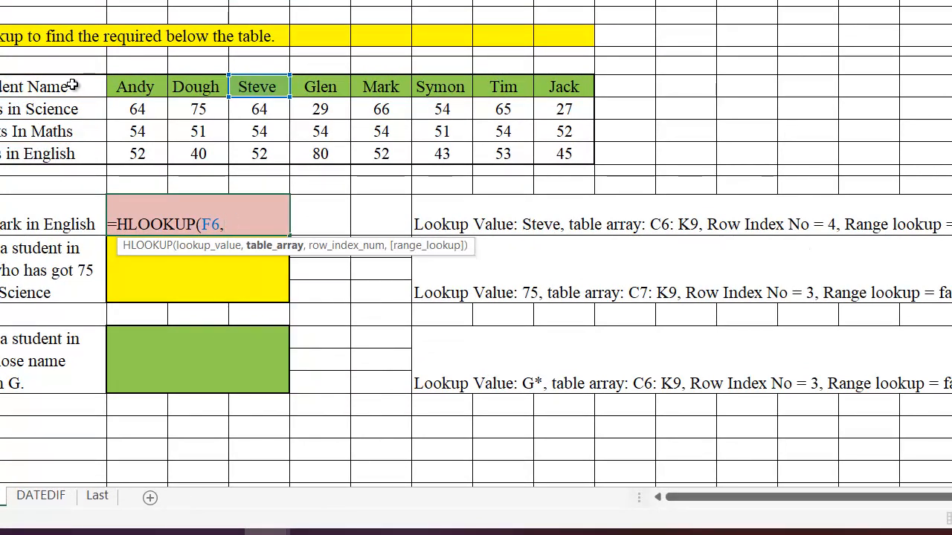
drag(74, 85, 186, 136)
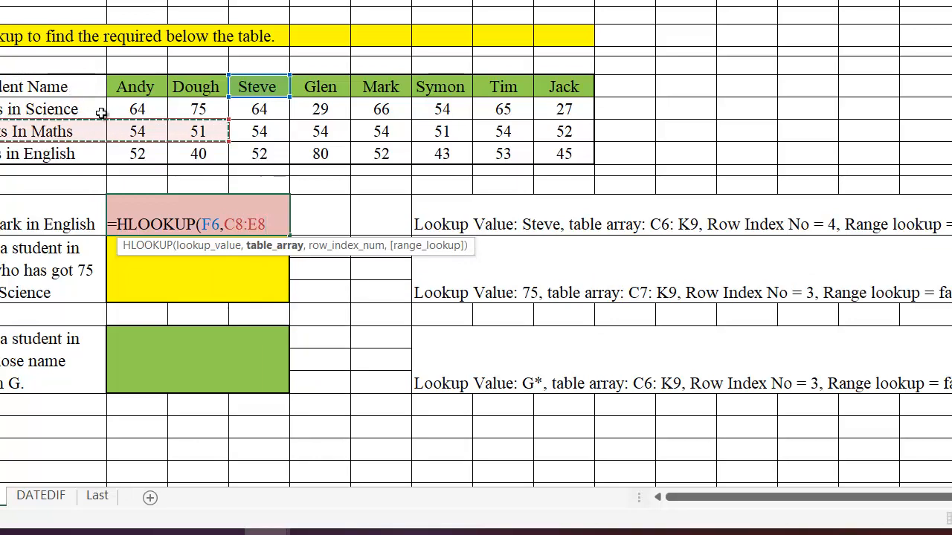
key(BackSpace)
key(BackSpace)
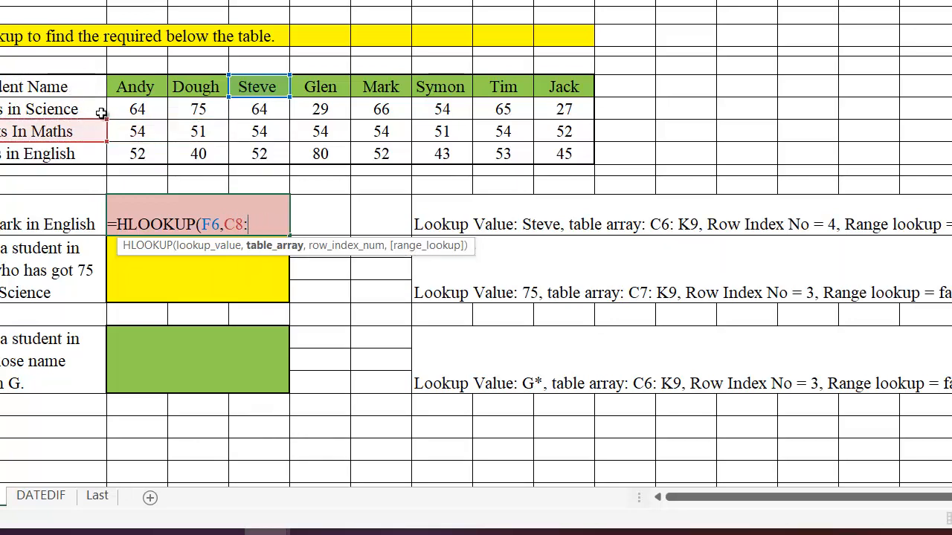
key(BackSpace)
key(BackSpace)
key(BackSpace)
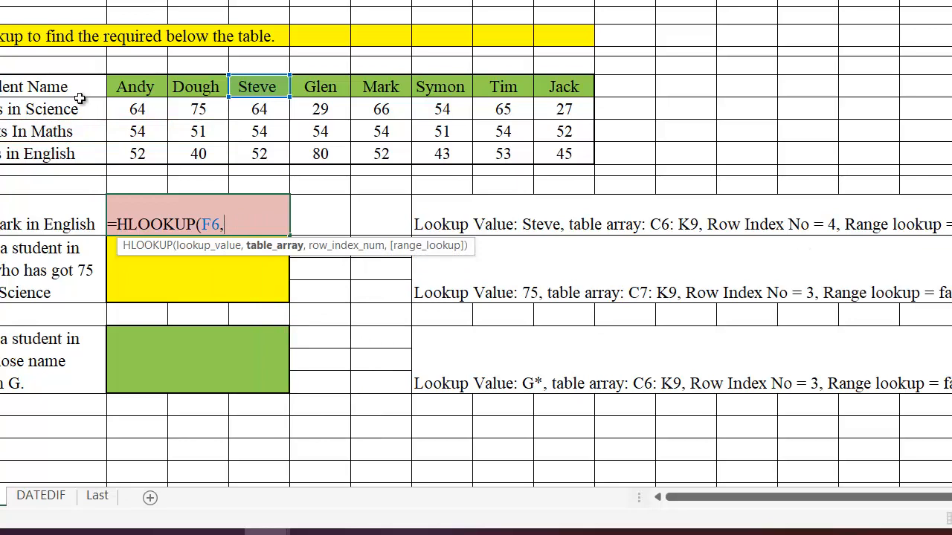
- Complete the D12 formula with table array C6:K9, row index 4 and FALSE for an exact match, and enter it
click(93, 91)
drag(97, 99, 555, 152)
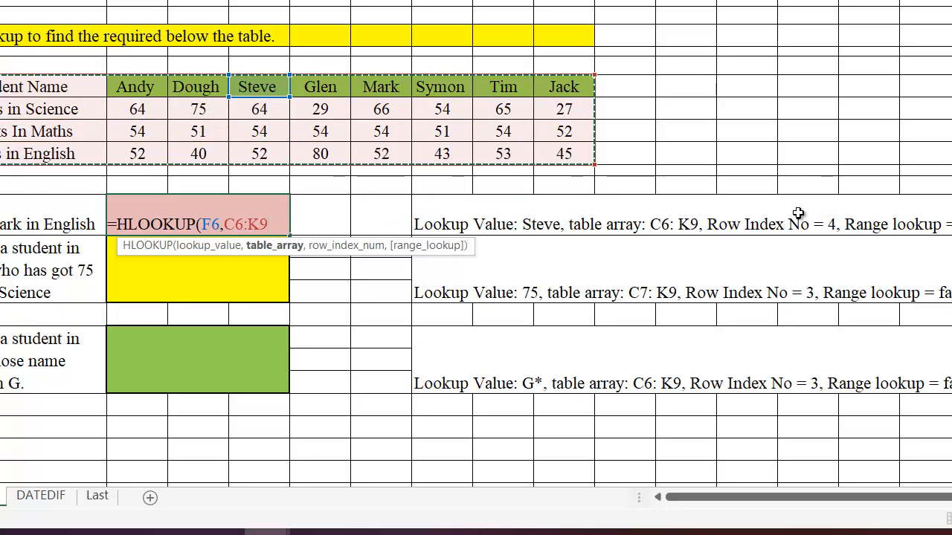
text(,4)
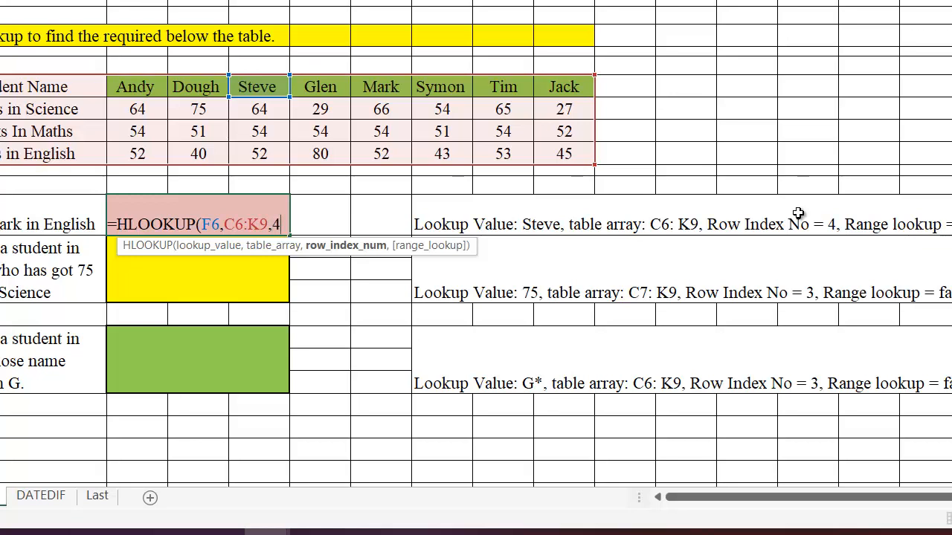
text(,)
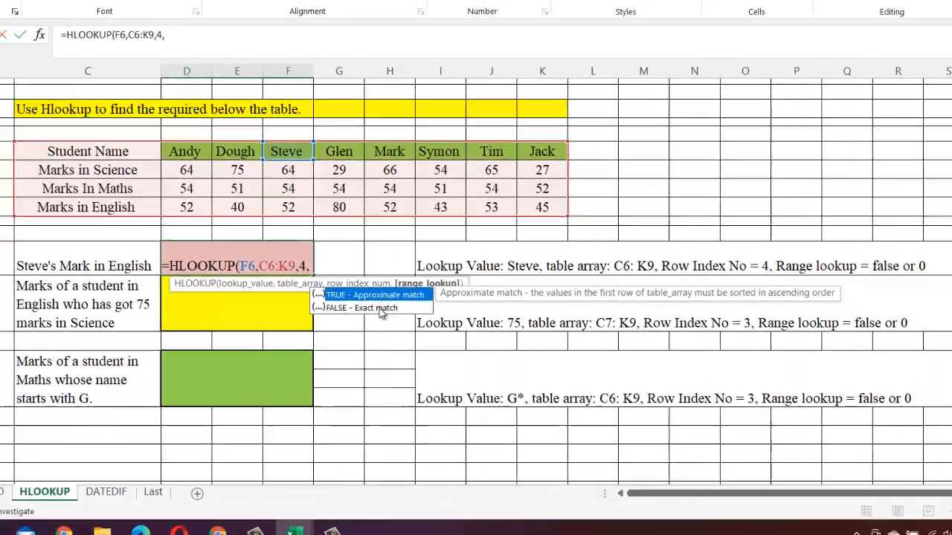
double_click(364, 308)
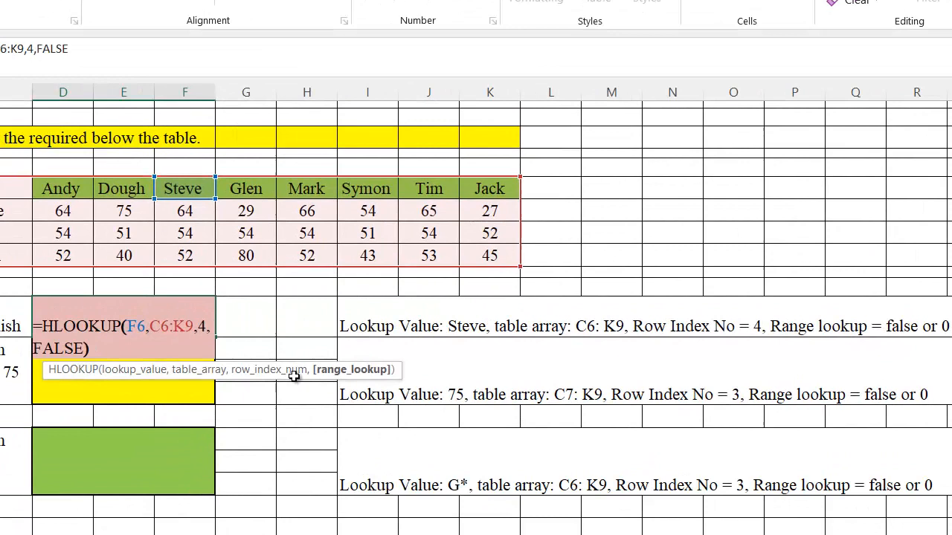
text())
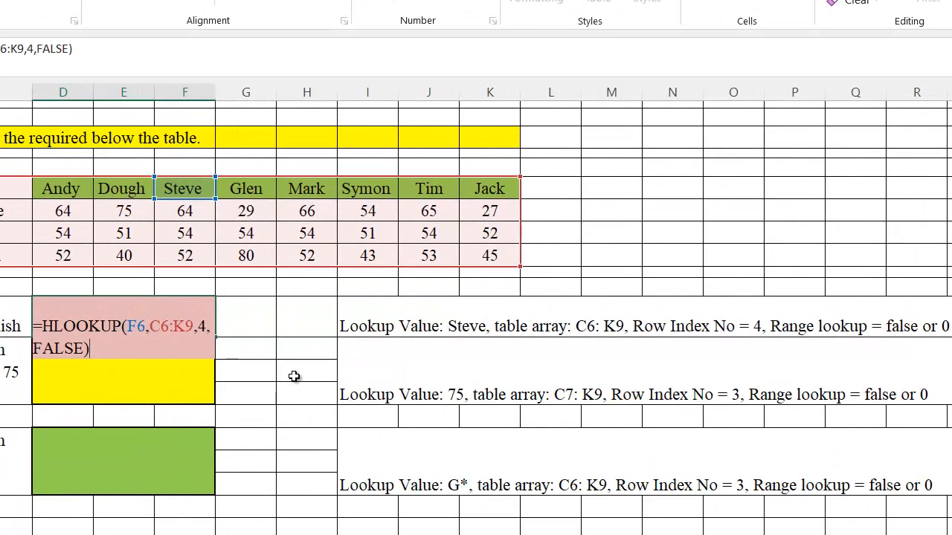
key(Return)
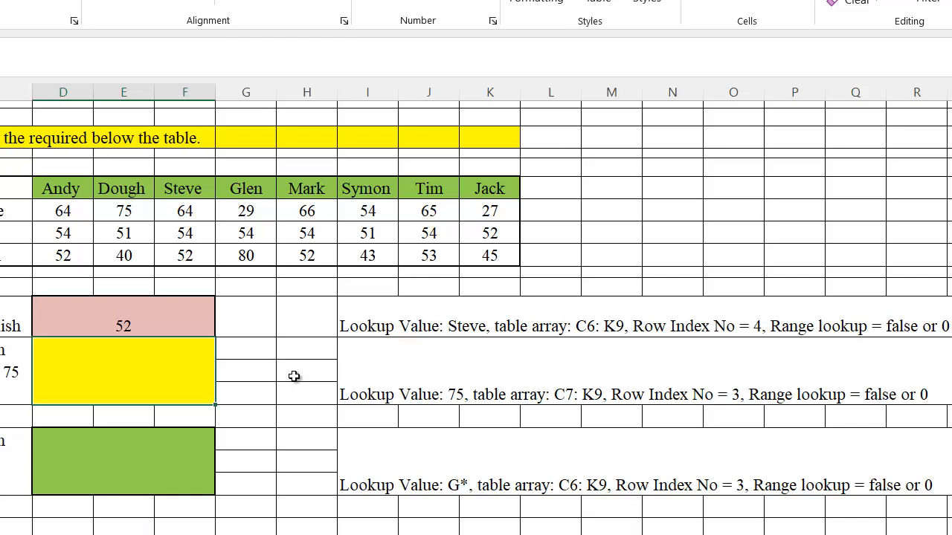
- Highlight the matching English mark in F9 with the standard light blue fill, and reselect the question 1 answer cell
click(191, 257)
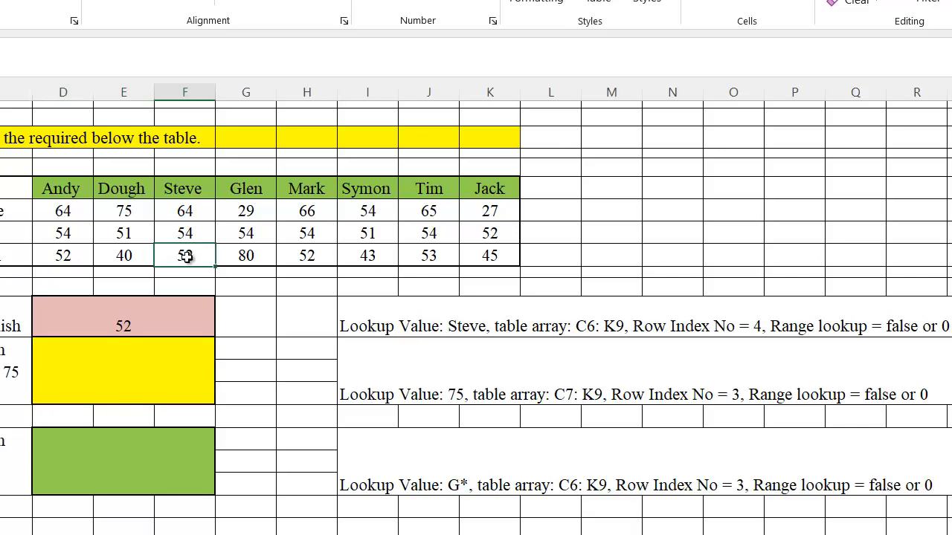
click(22, 2)
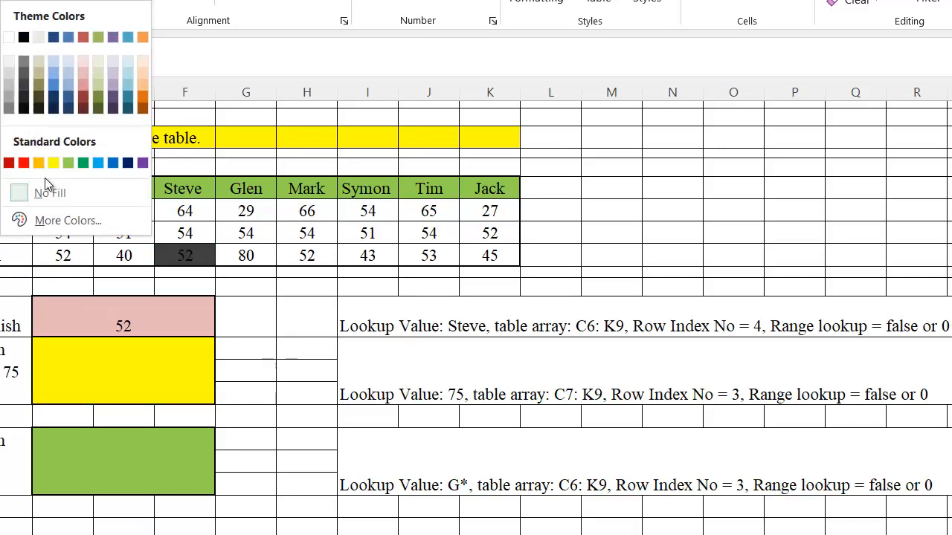
click(98, 163)
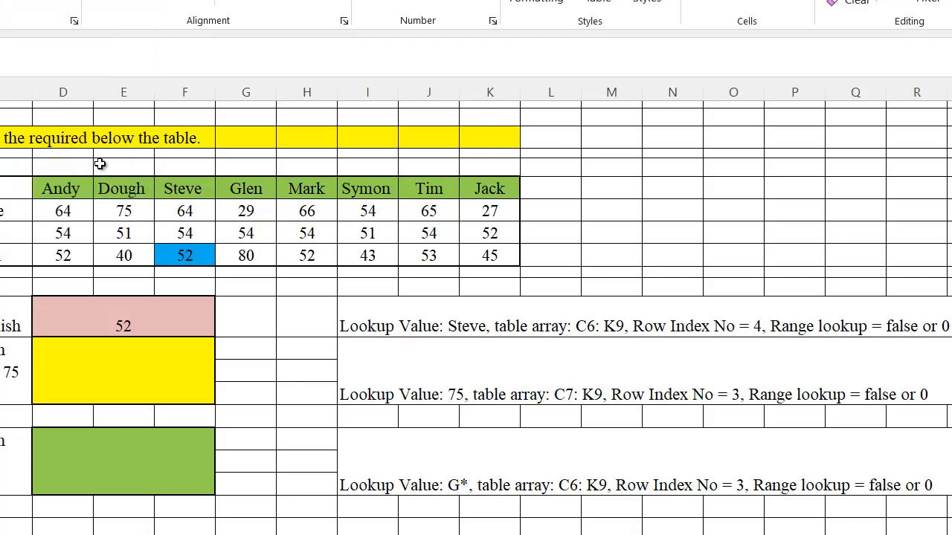
click(137, 326)
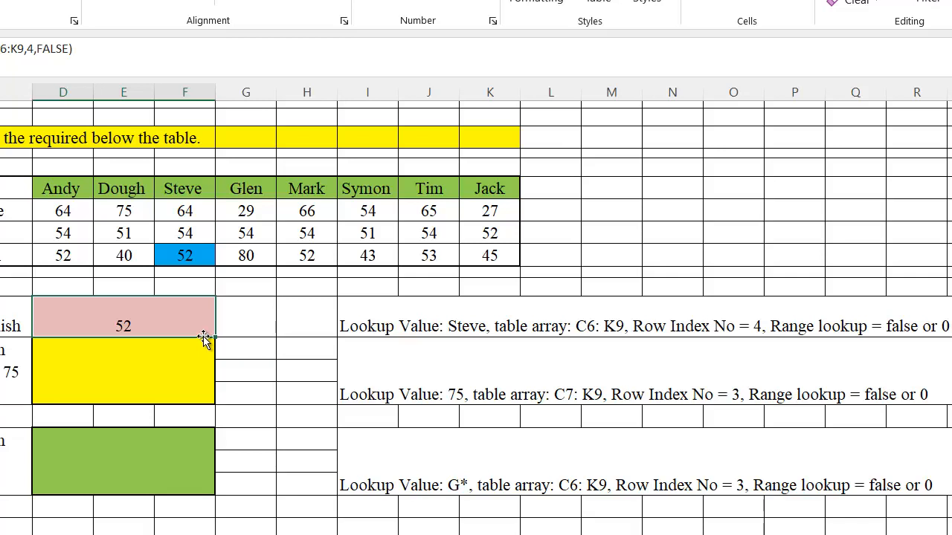
- Start an HLOOKUP formula in the question 2 answer cell, using the Science mark in E7 as lookup value
double_click(88, 376)
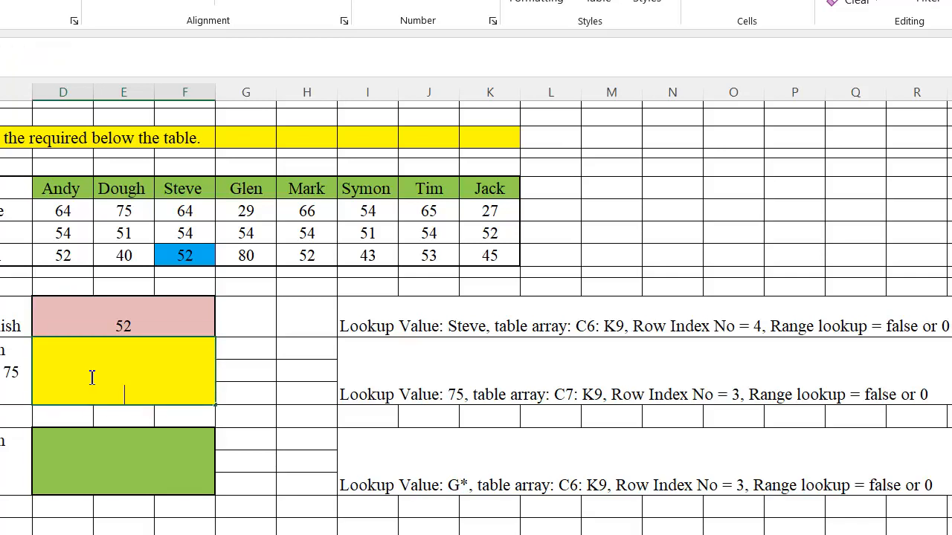
text(=Hlookup)
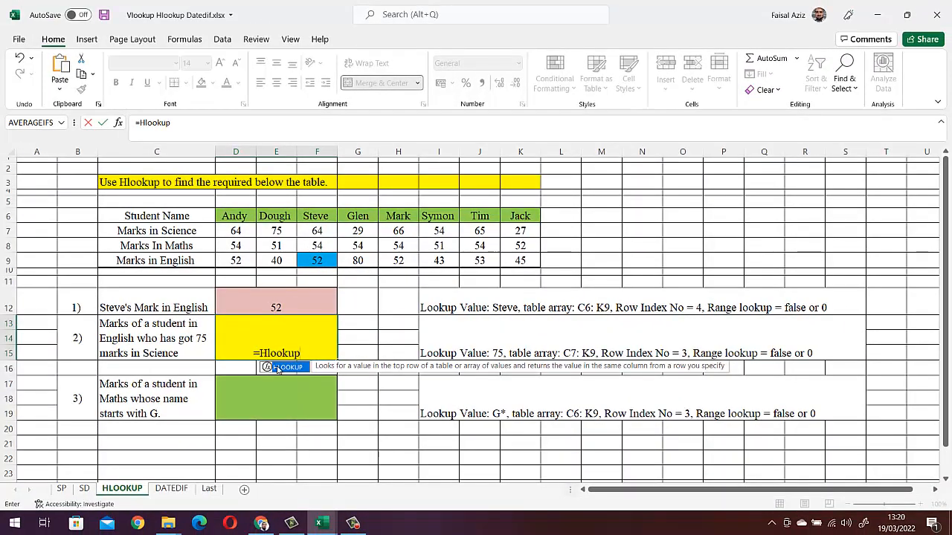
key(Tab)
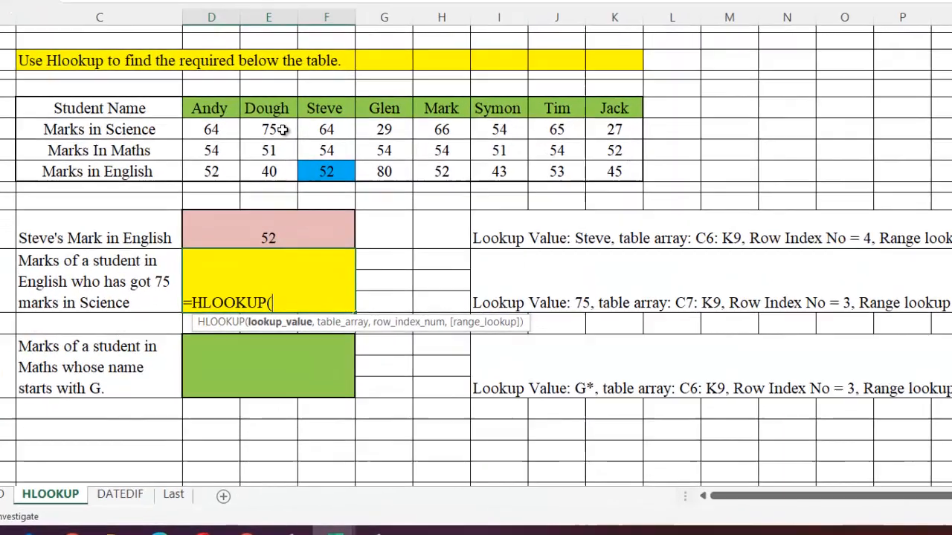
click(285, 231)
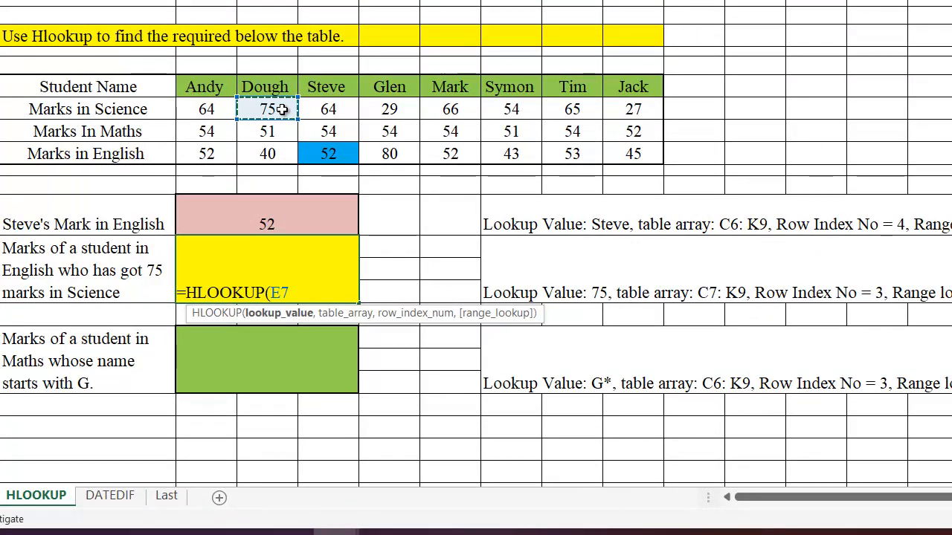
text(,)
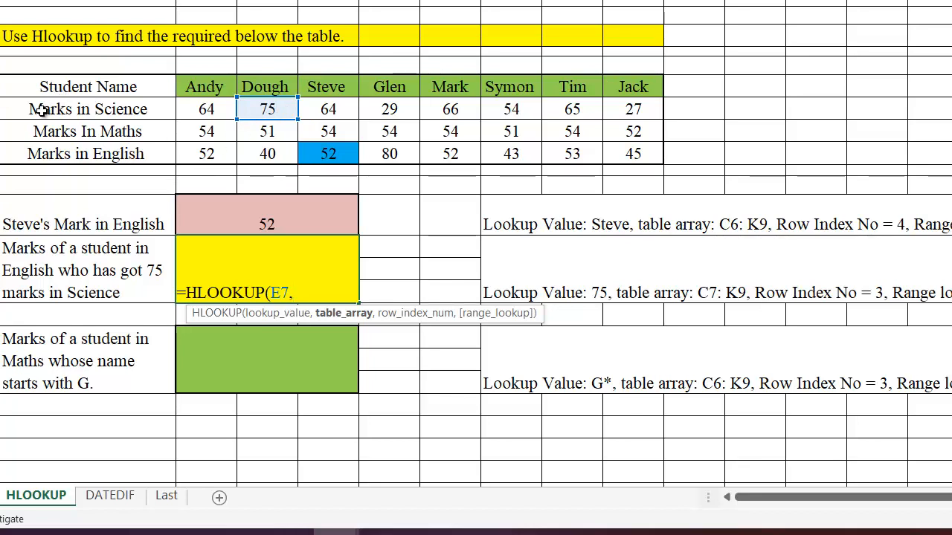
- Complete the question 2 formula with table array C7:K9, row index 3 and FALSE for an exact match, and enter it
drag(41, 110, 623, 147)
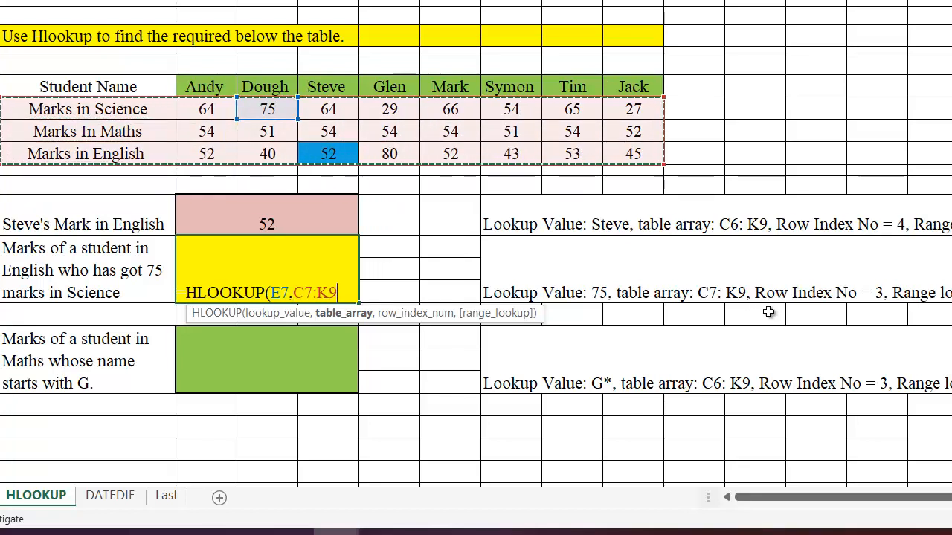
text(,3)
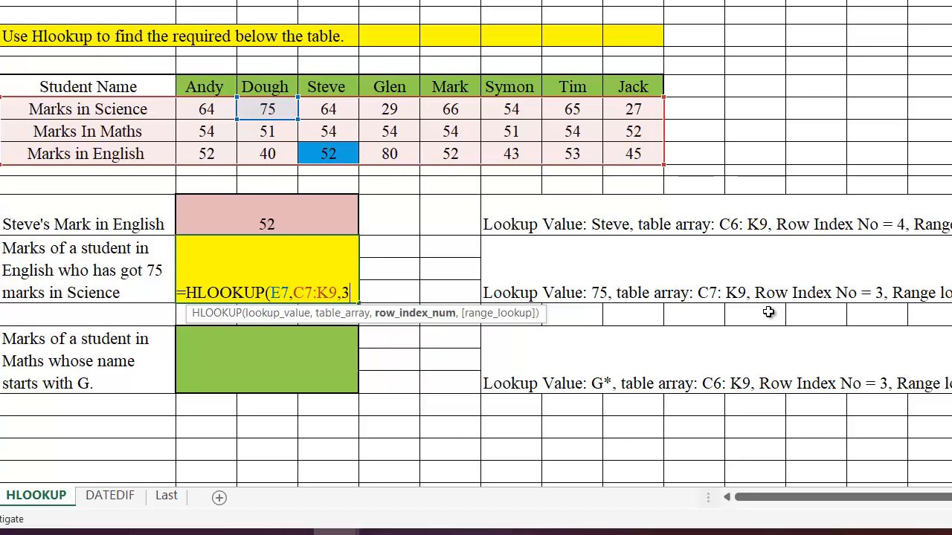
text(,)
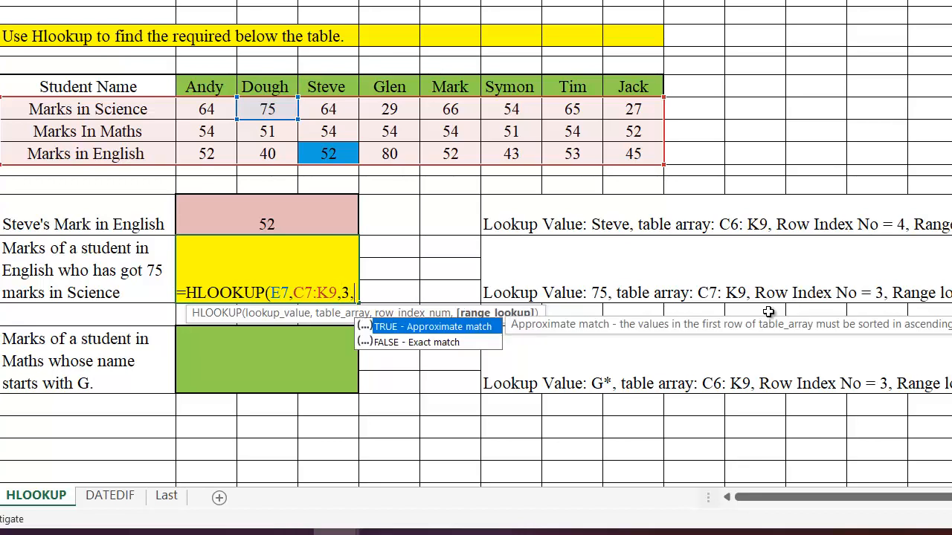
double_click(454, 343)
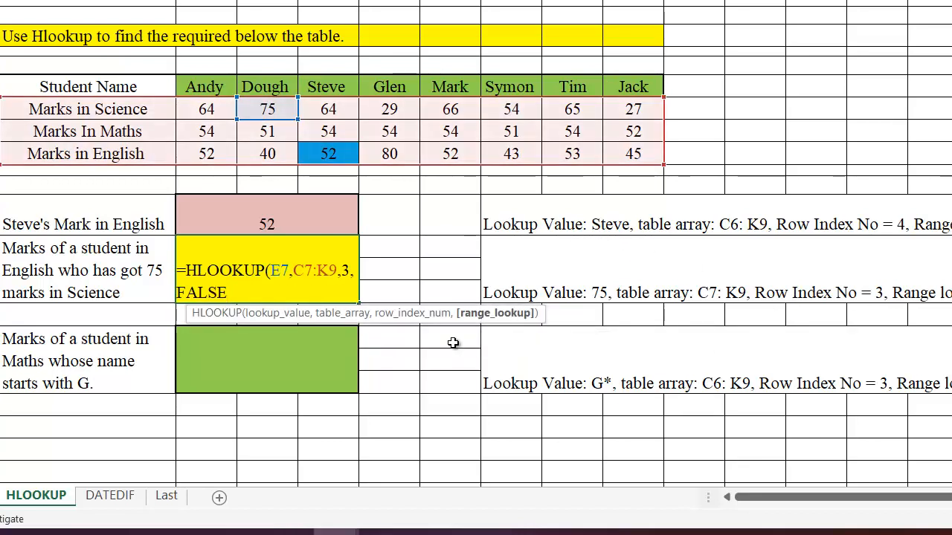
text())
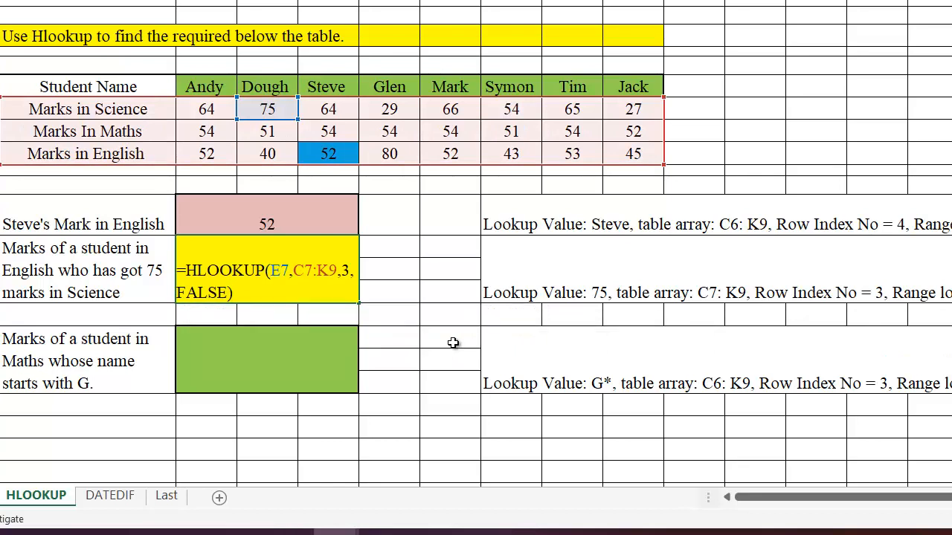
key(Return)
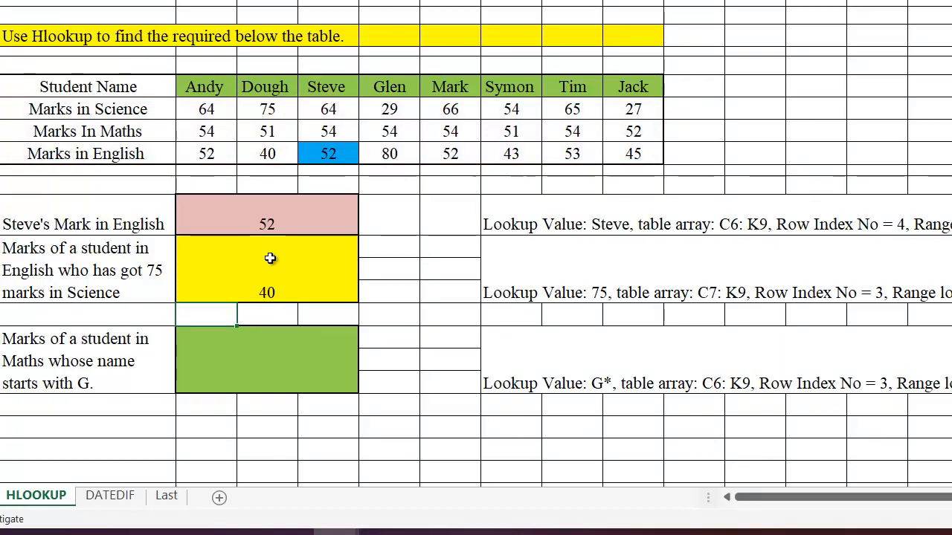
- Check the Science mark of 75 against the same student's English mark, and look for the student name starting with G
click(276, 109)
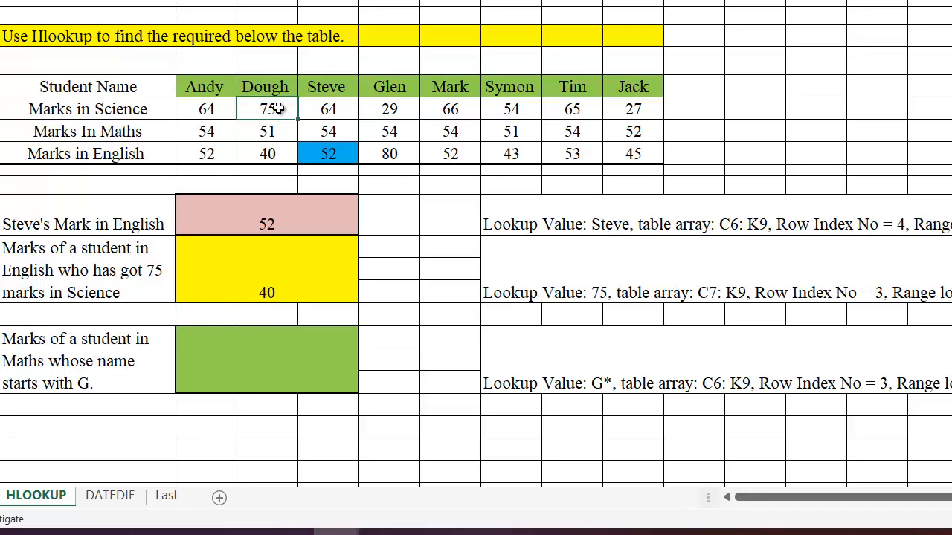
click(269, 158)
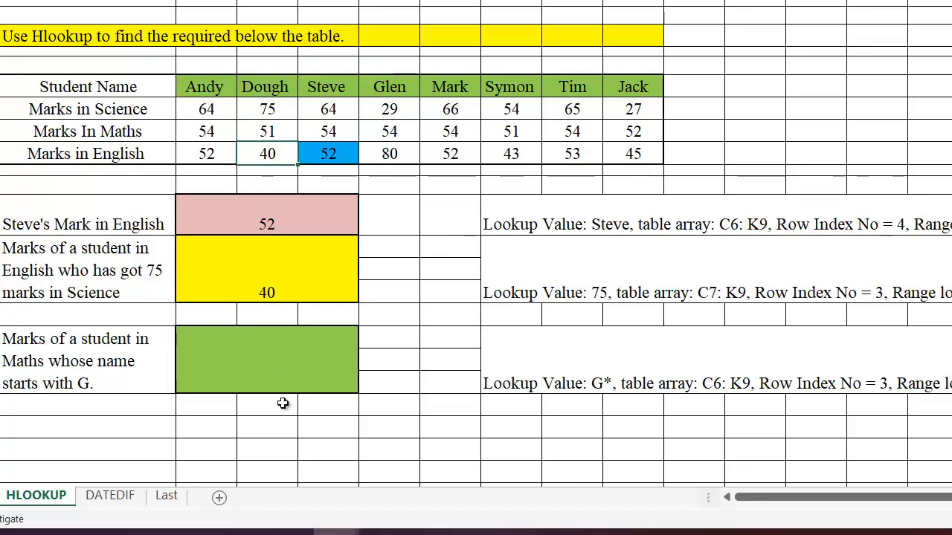
click(275, 374)
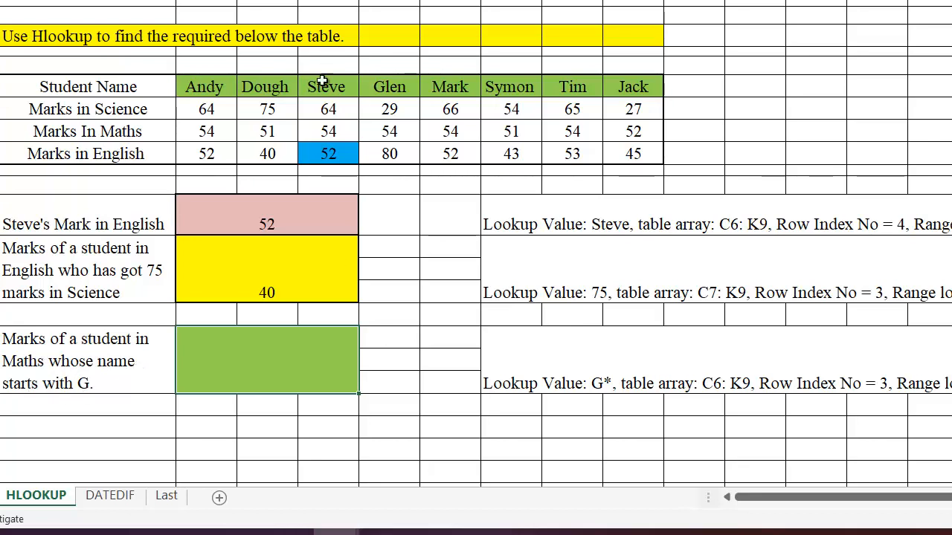
click(214, 89)
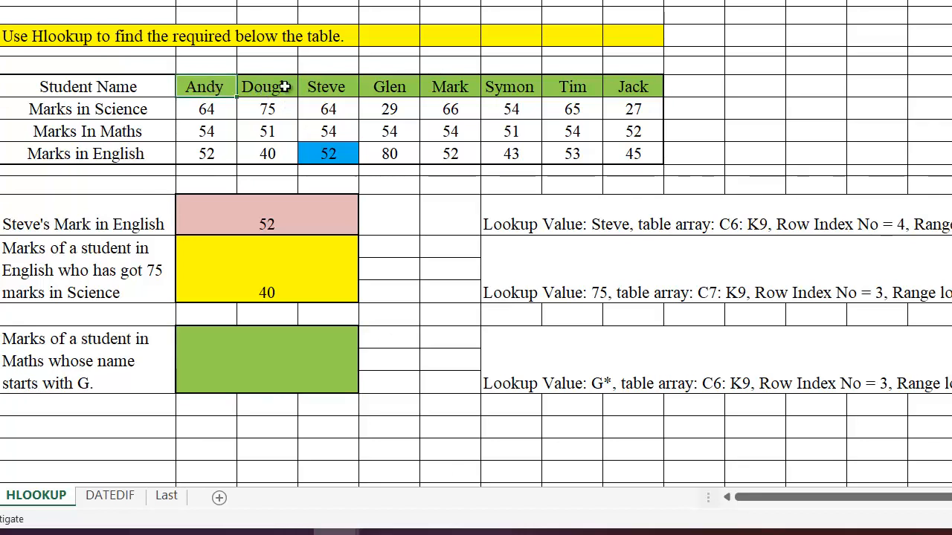
click(390, 87)
click(389, 112)
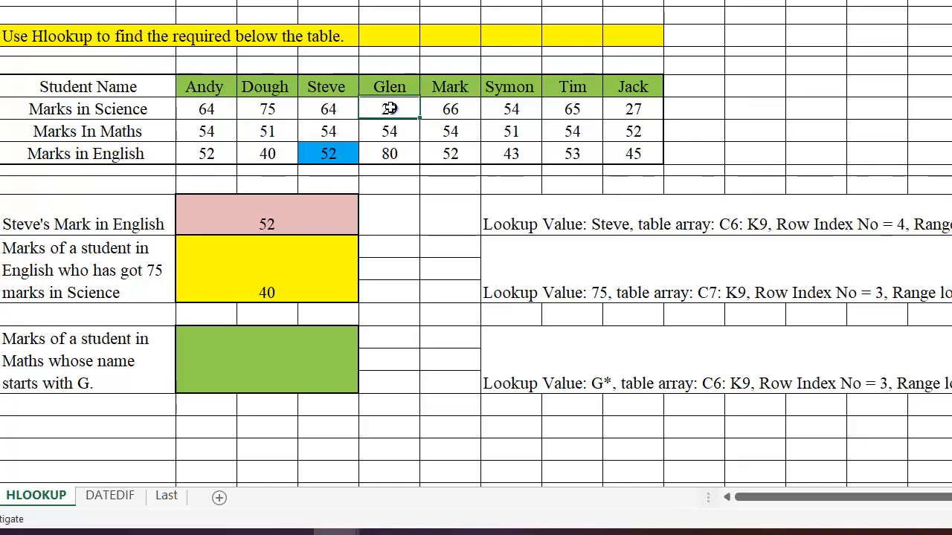
- Start an HLOOKUP formula in question 3 answer cell D17, with the wildcard text "G*" as lookup value
click(226, 358)
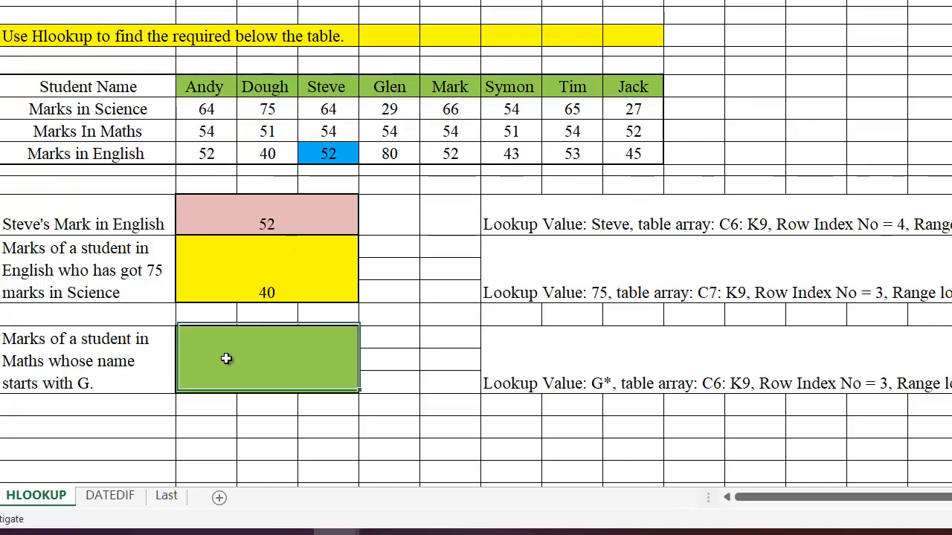
double_click(226, 358)
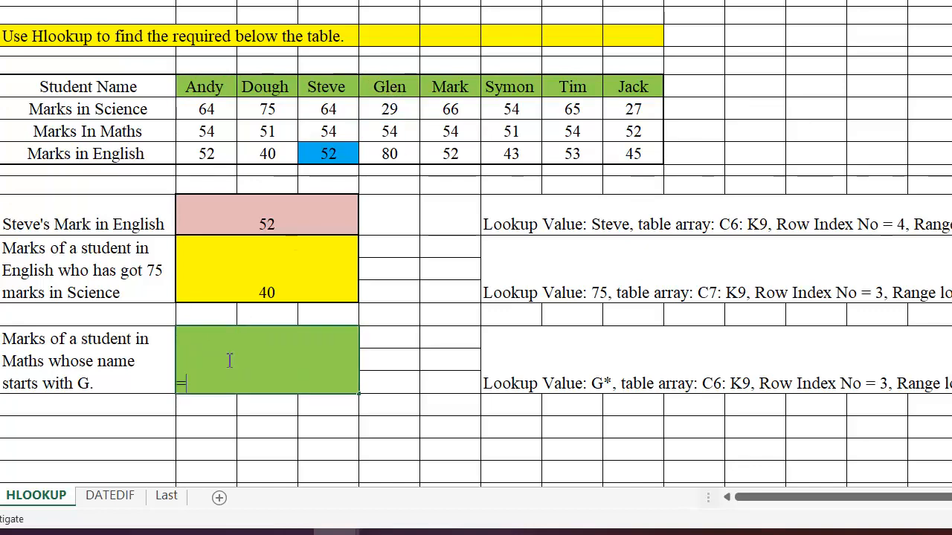
text(=)
text(h)
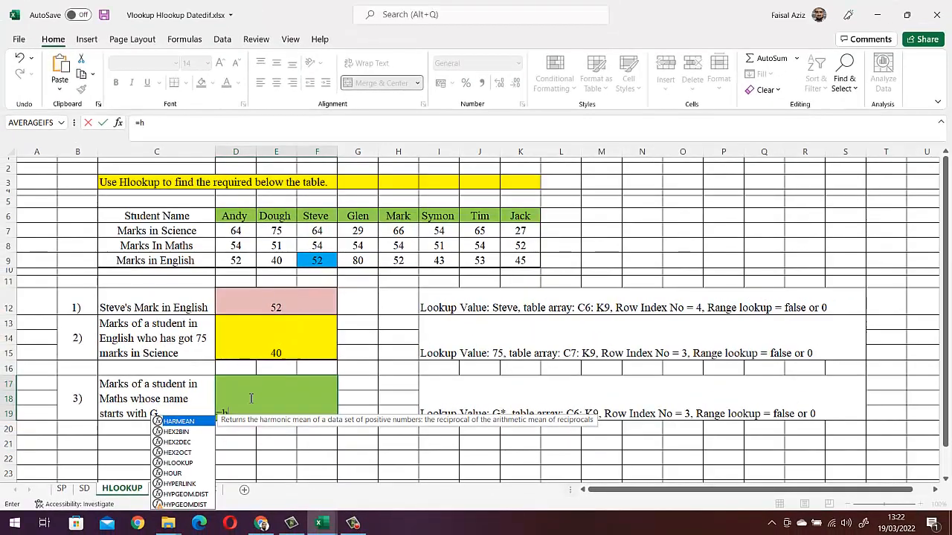
text(lookup)
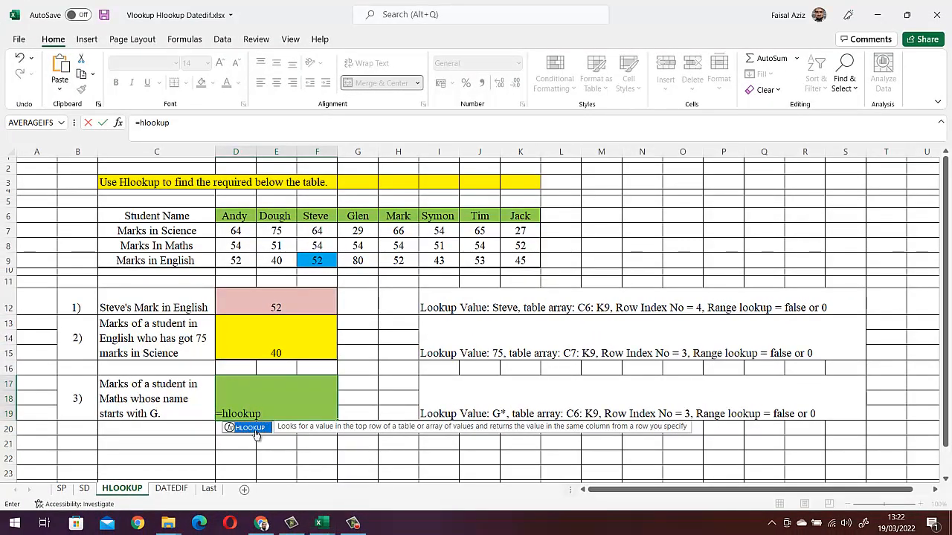
double_click(255, 430)
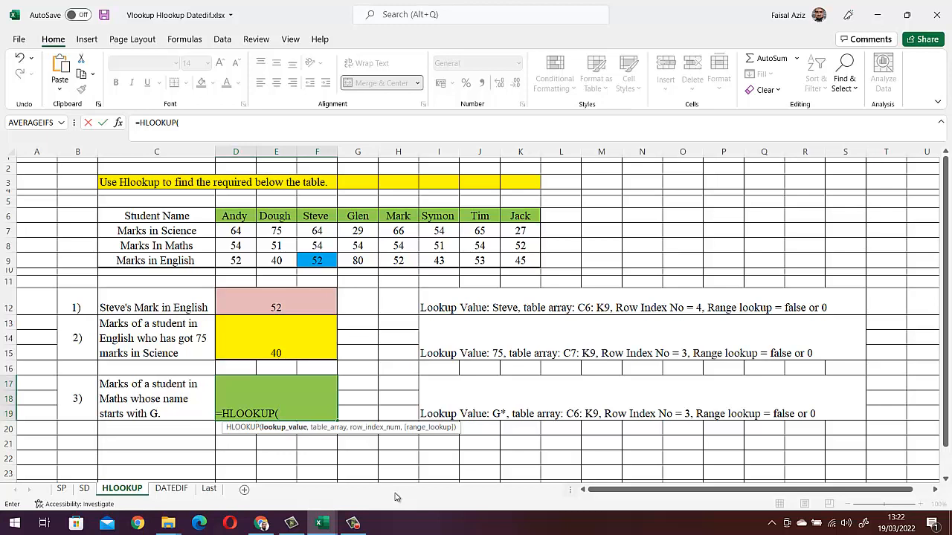
text(")
text(G*)
text(,)
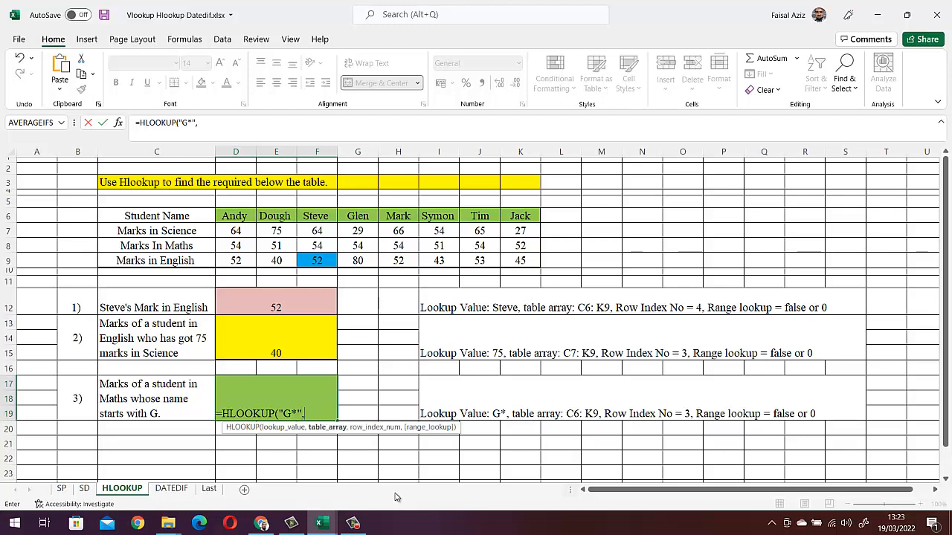
- Complete the D17 formula with table array C6:K9, row index 1 and FALSE for an exact match, and enter it
drag(157, 217, 534, 260)
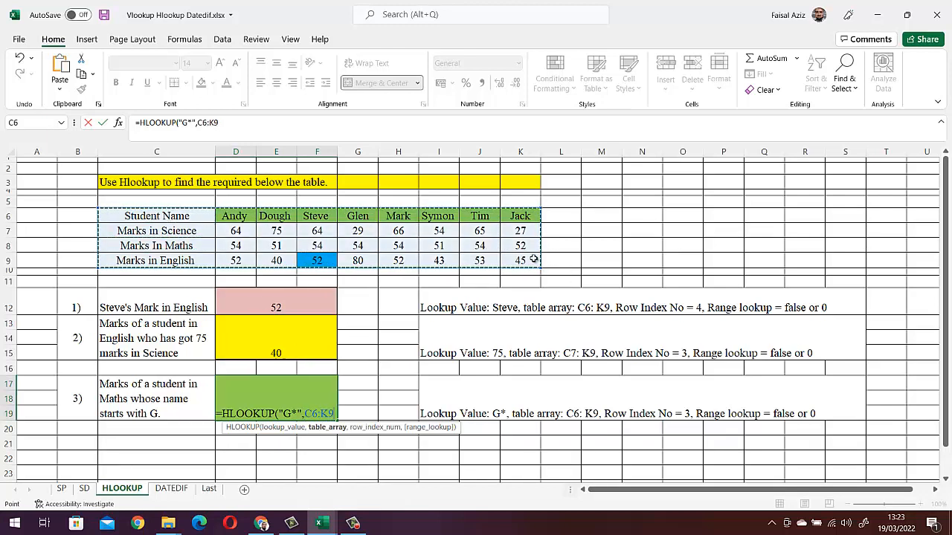
text(,)
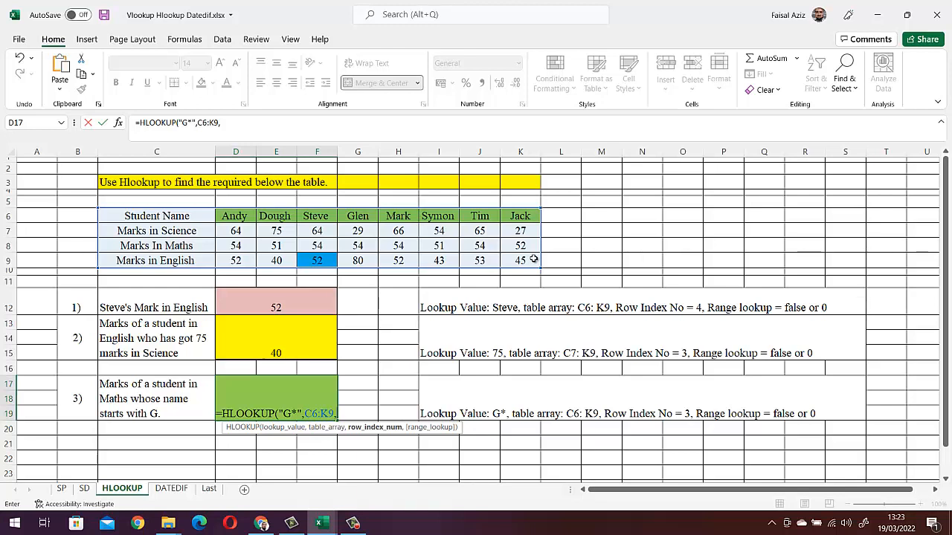
text(1,)
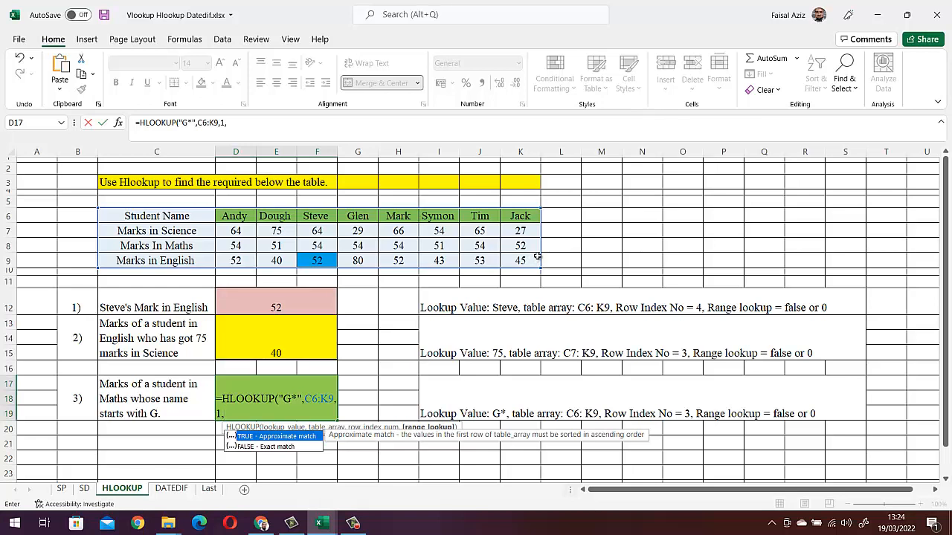
double_click(292, 448)
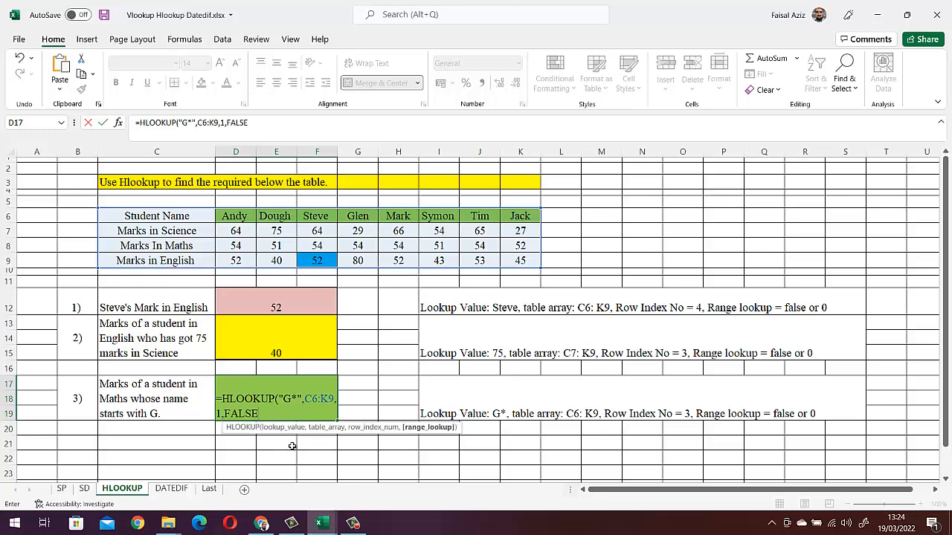
text())
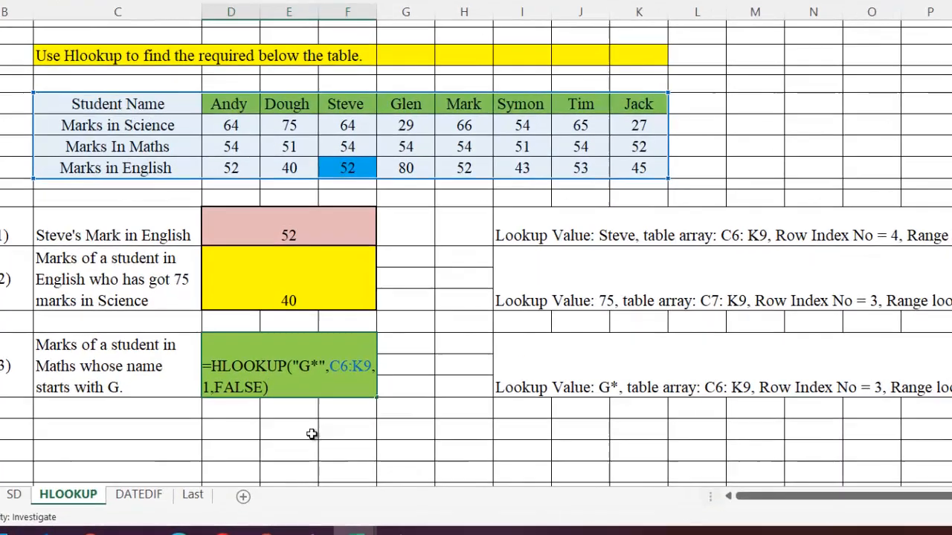
key(Return)
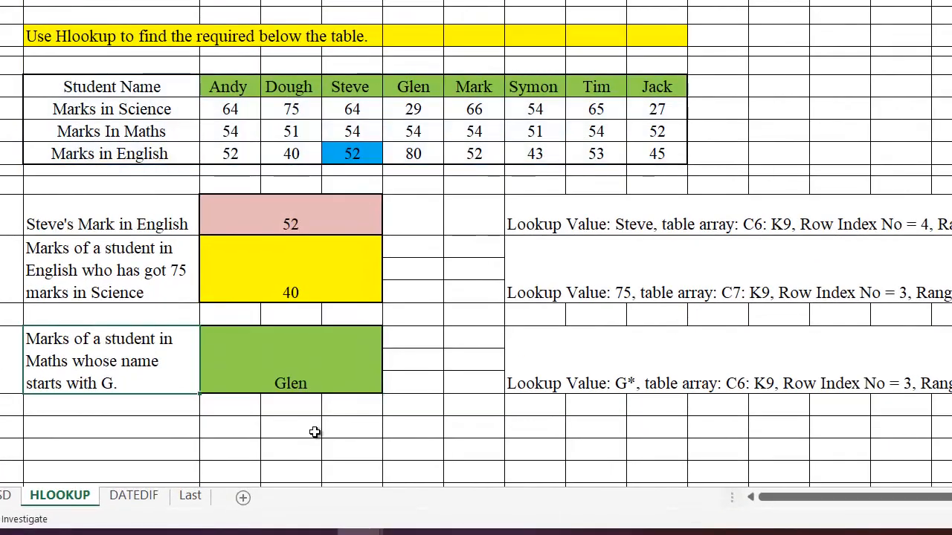
- Change the row index in the D17 HLOOKUP formula to 3 and enter the formula
double_click(310, 377)
click(211, 385)
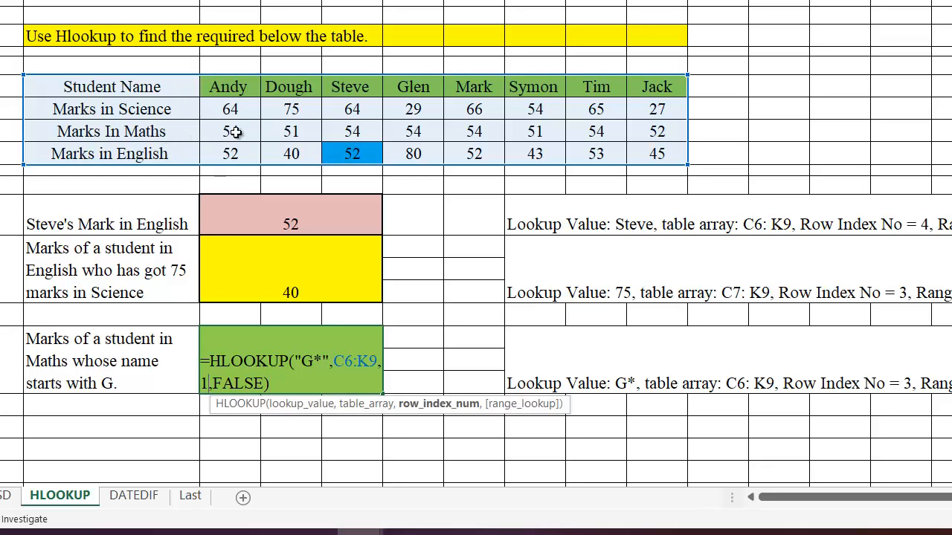
key(BackSpace)
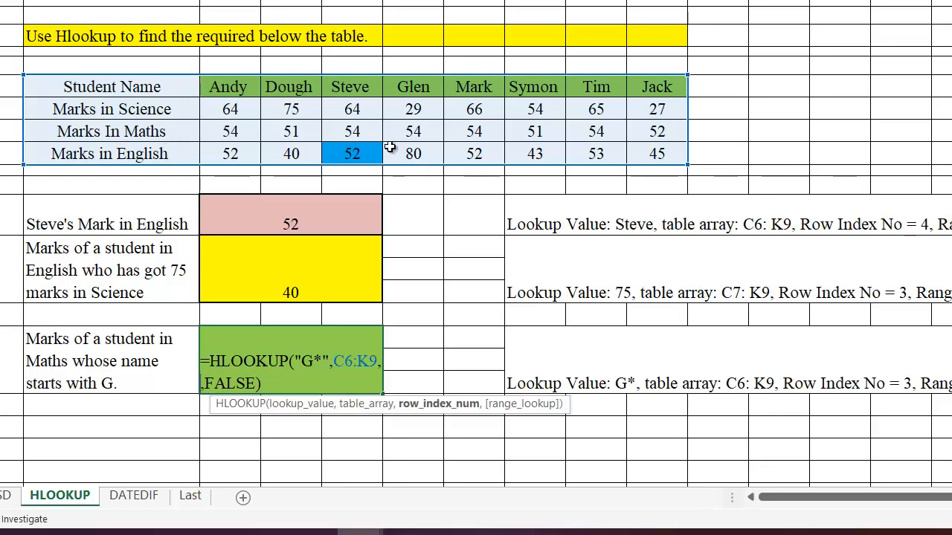
text(3)
key(Return)
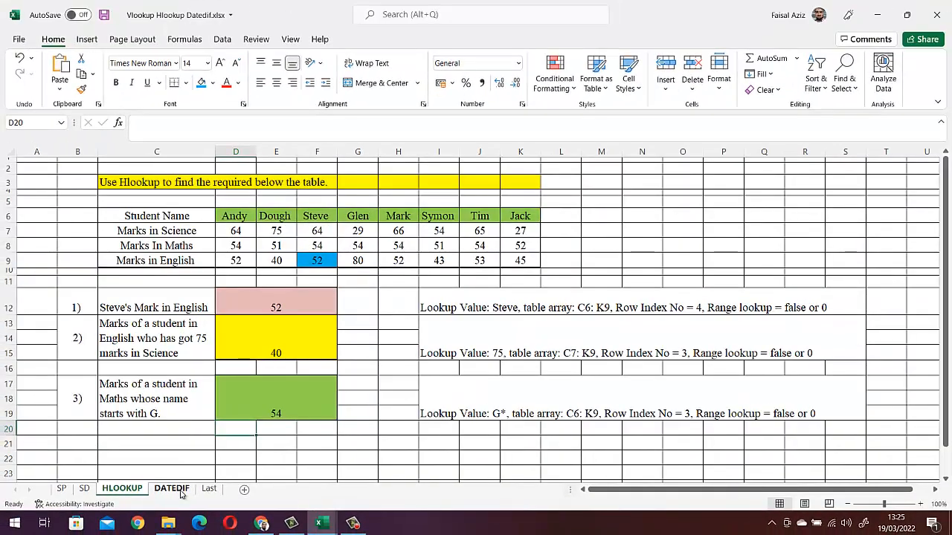
- Switch to the DATEDIF sheet and select the Computer's age cell D7
click(172, 489)
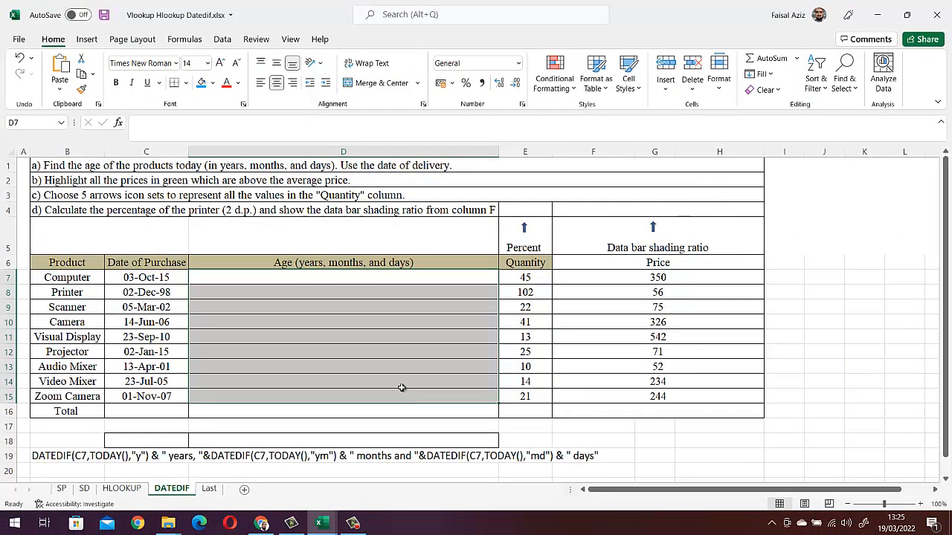
click(264, 278)
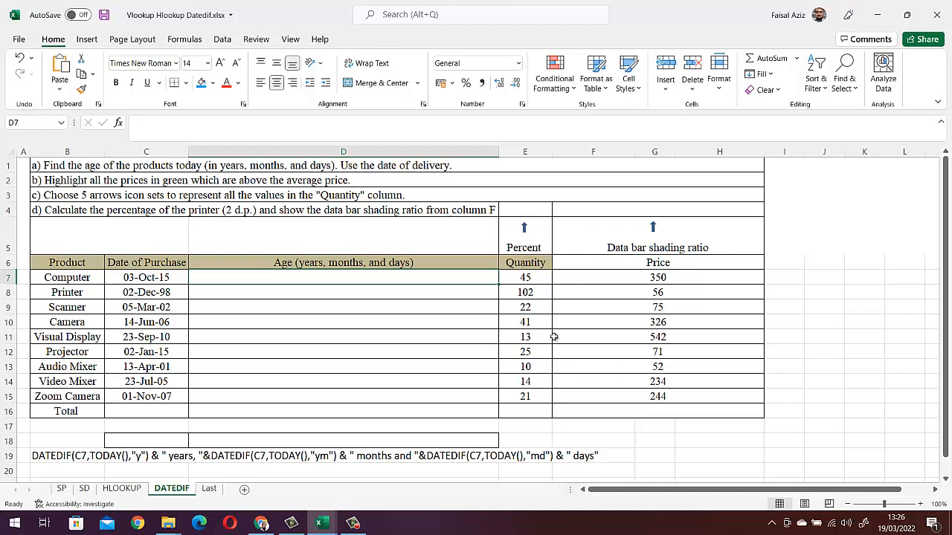
double_click(215, 278)
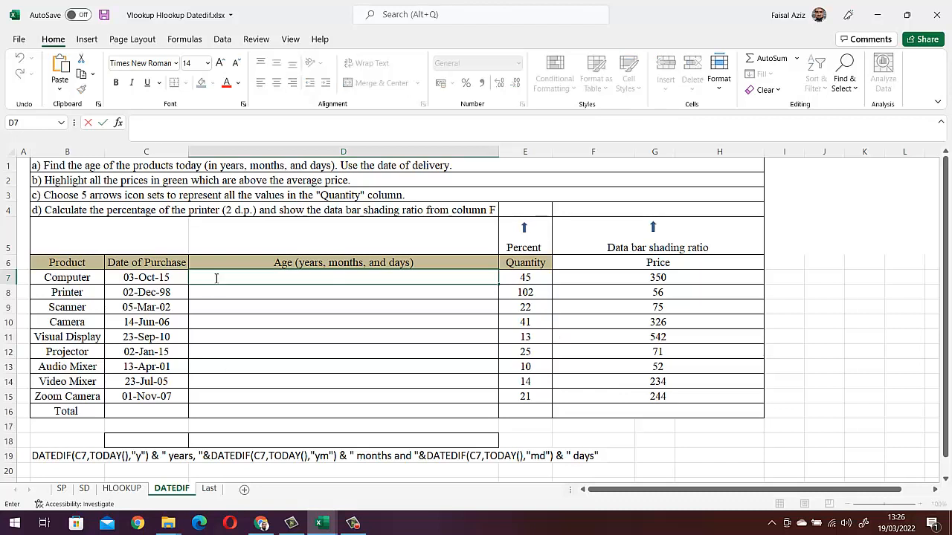
key(Escape)
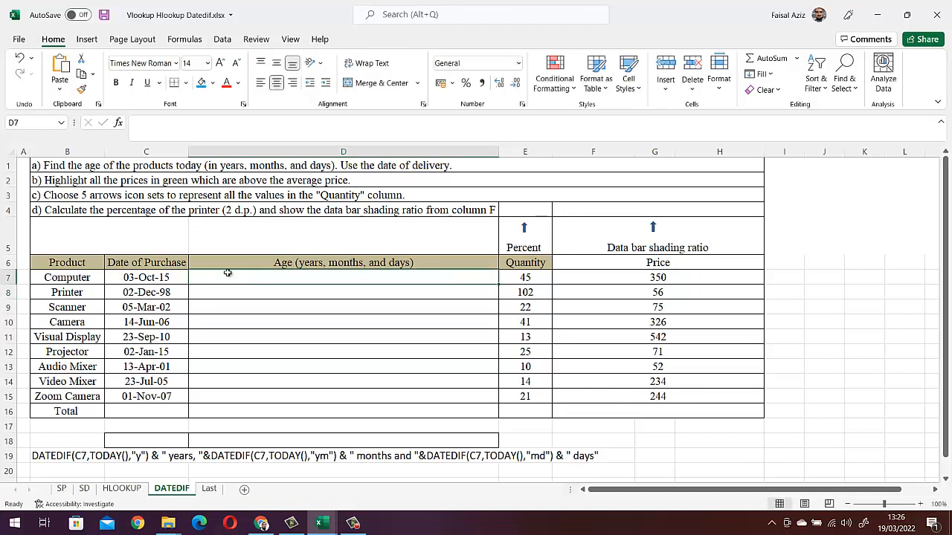
- Start the age formula in D7 with DATEDIF, using C7 as start date, TODAY() as end date and "y" as unit
click(260, 82)
text(=)
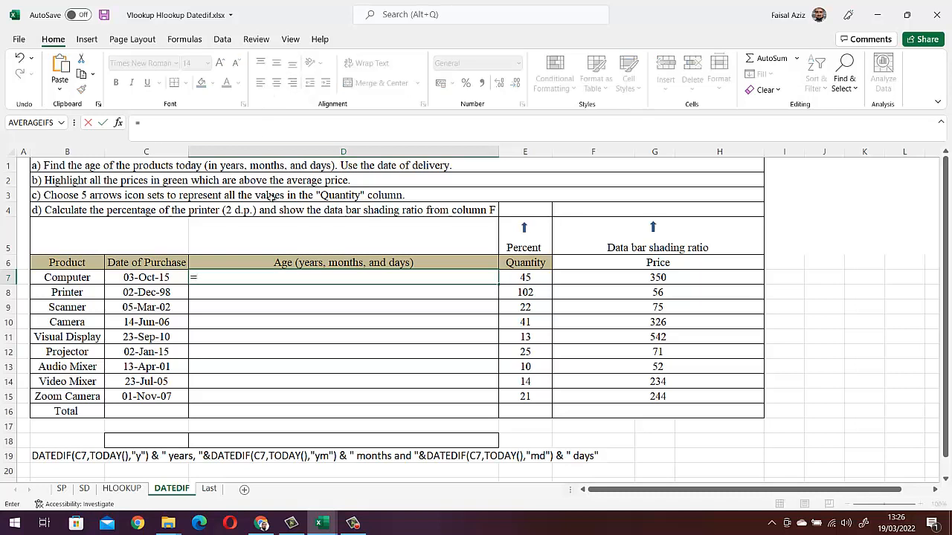
text(da)
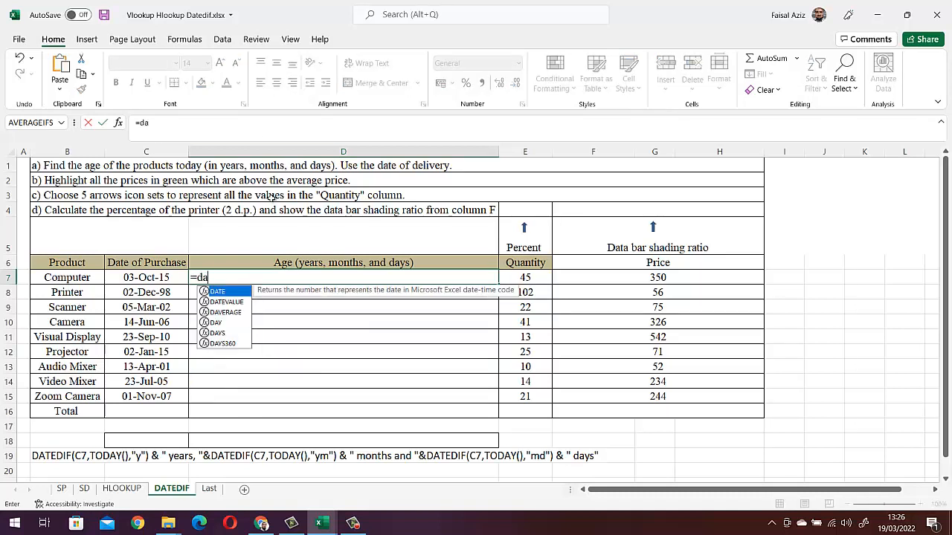
text(tedif)
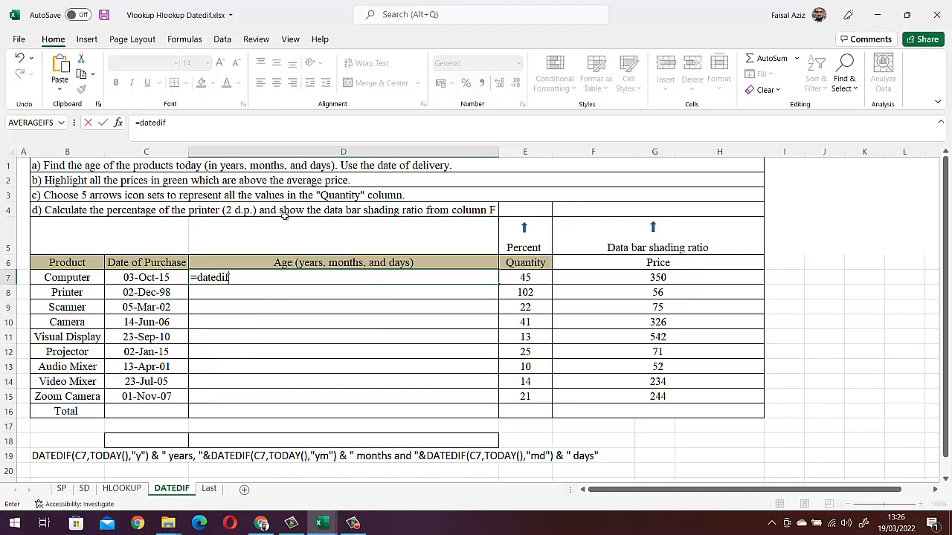
text(()
click(142, 278)
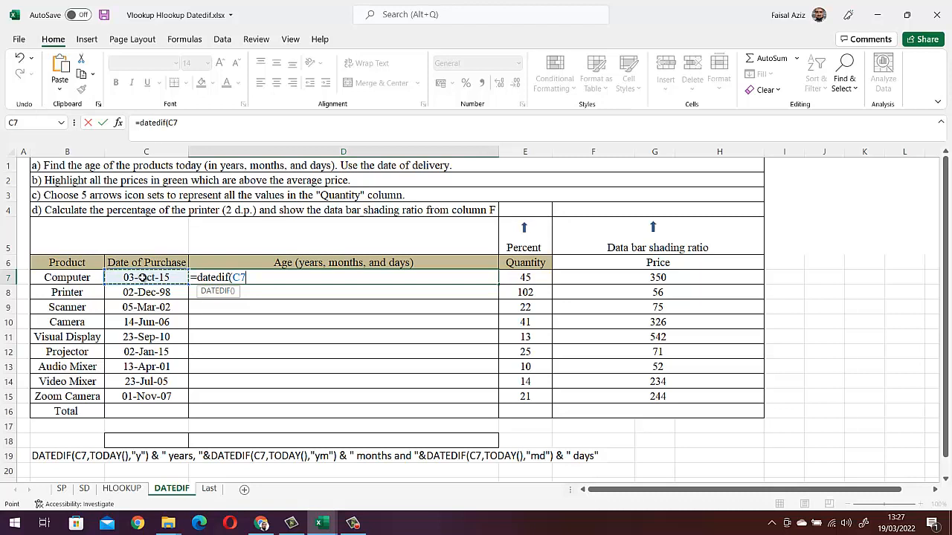
text(,)
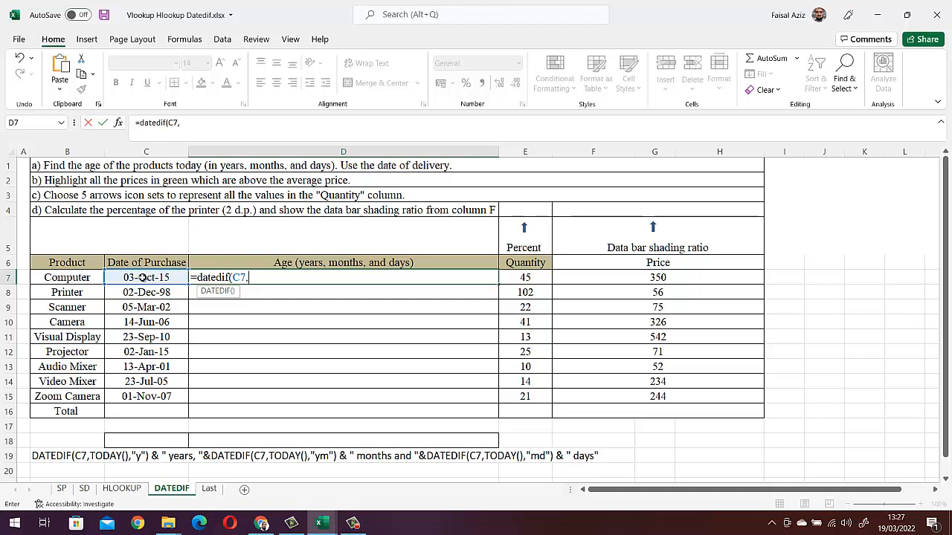
text(t)
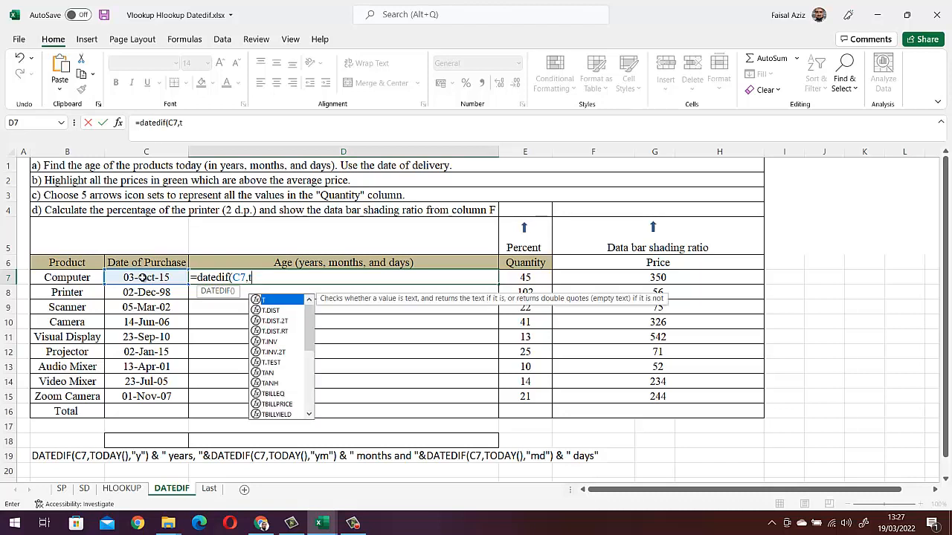
text(oda)
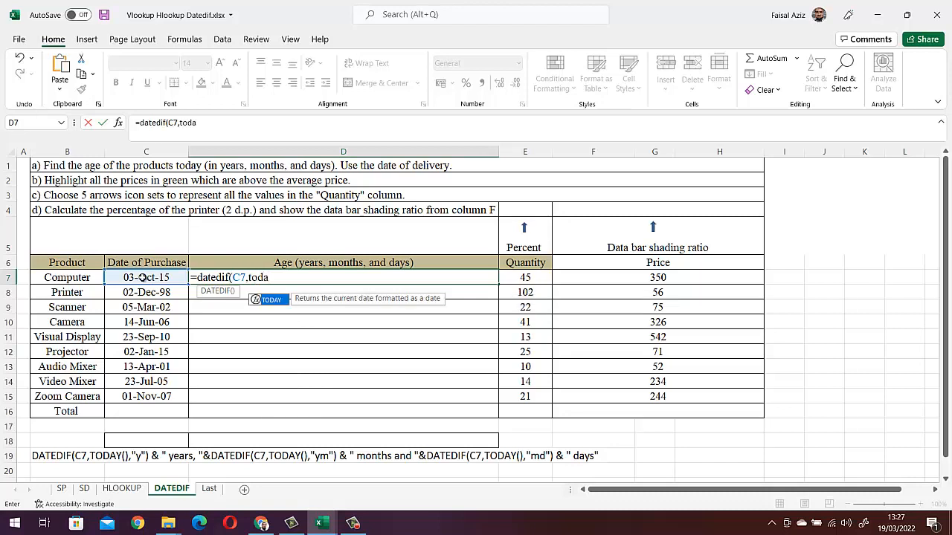
text(y())
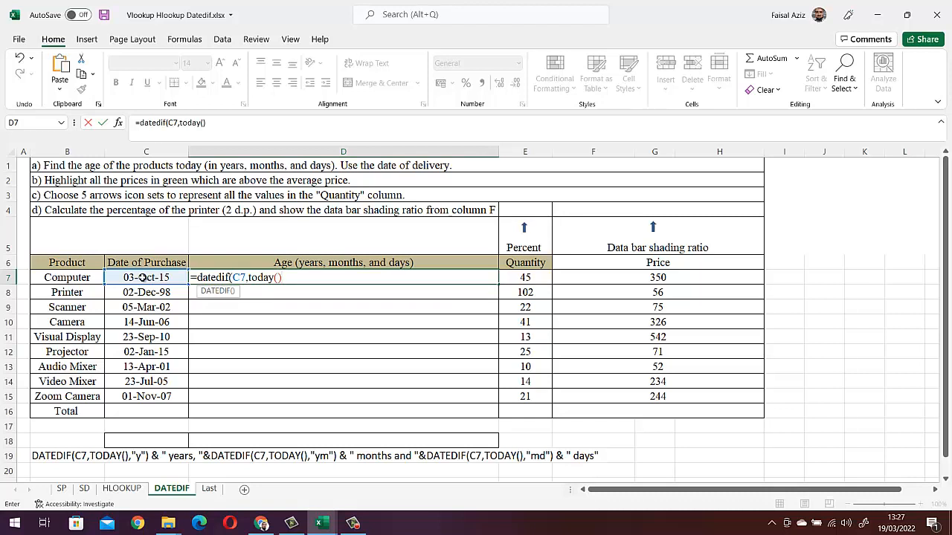
text(,")
text(y)
text("))
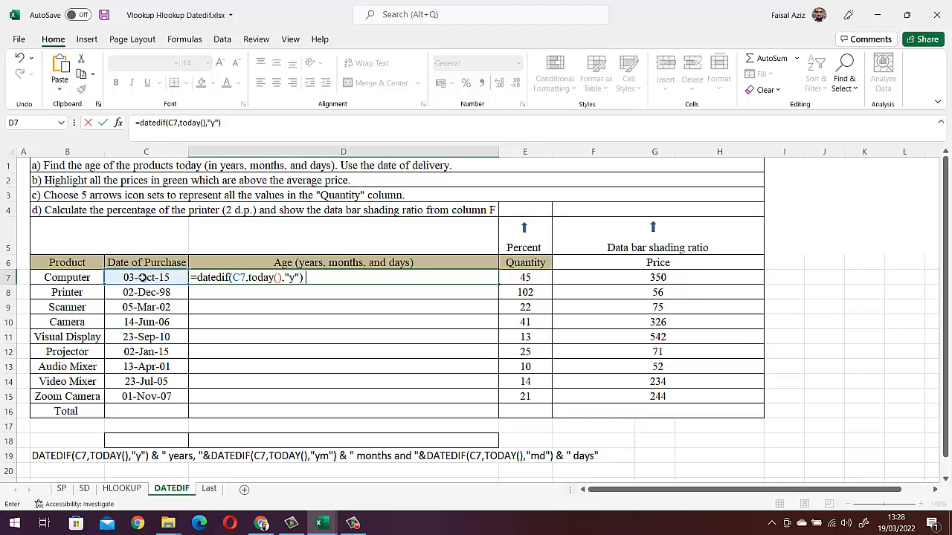
- Append the text " years, " and a second DATEDIF from B7 to TODAY() with unit "ym" to the D7 formula
text(&" years, ")
text(&d)
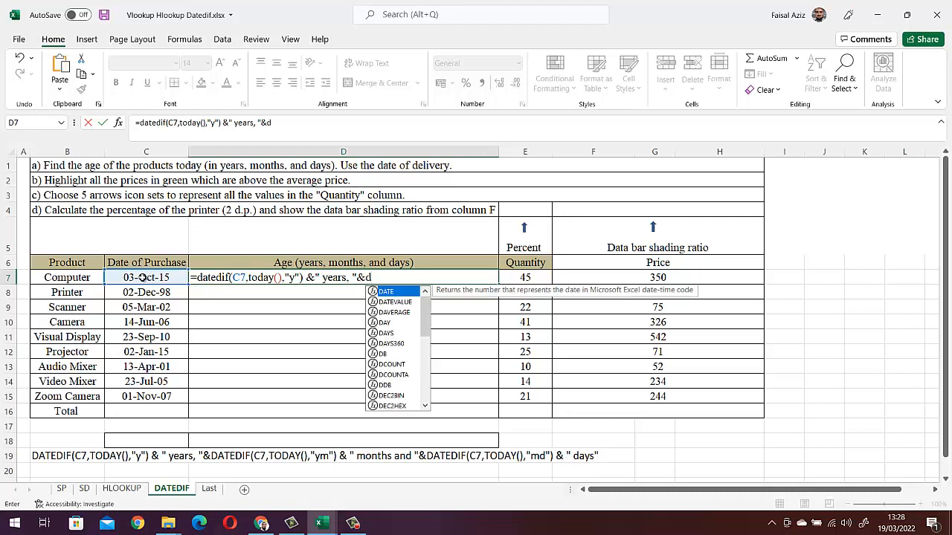
text(atedif)
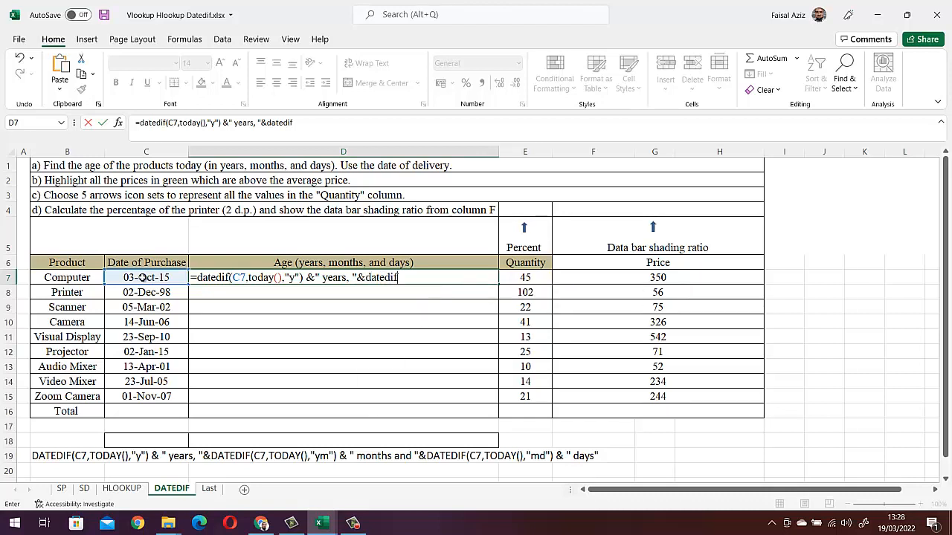
text(()
click(75, 278)
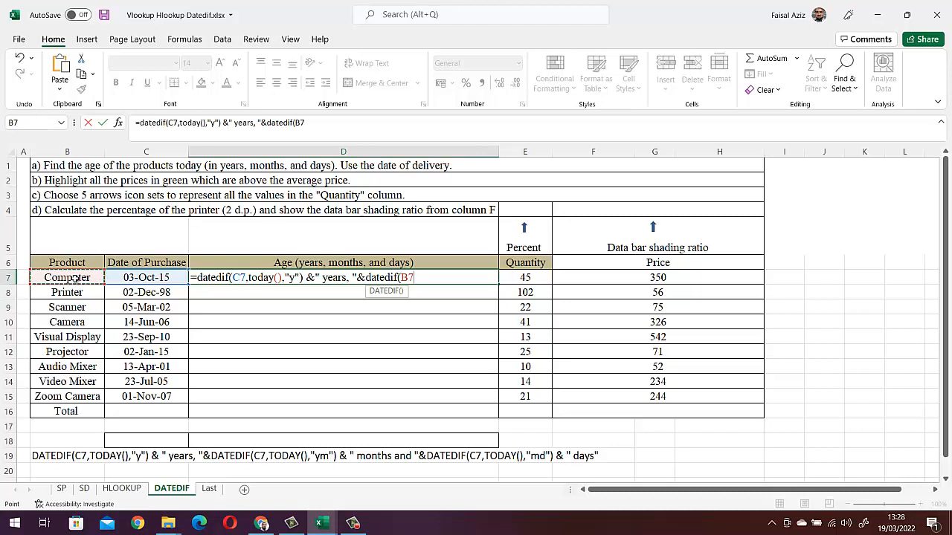
text(,T)
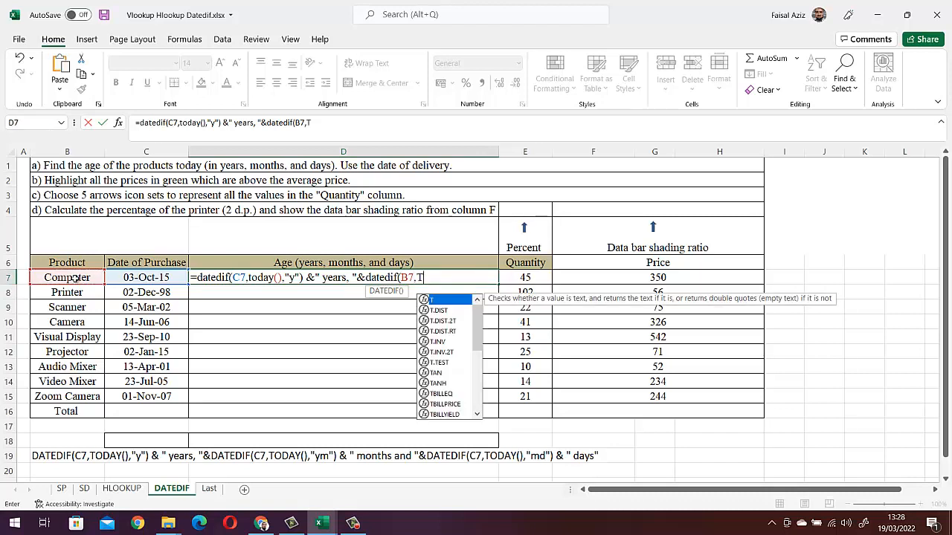
text(oday())
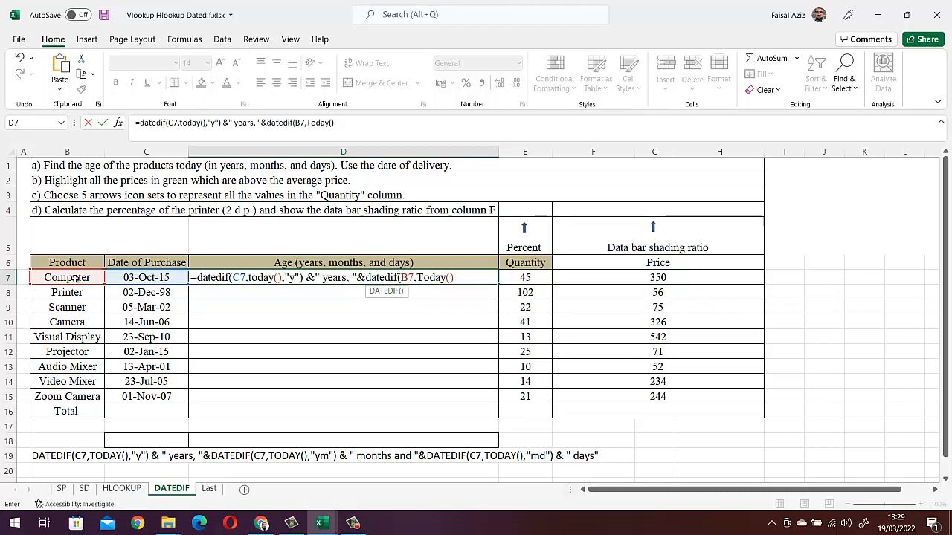
text(,"ym"))
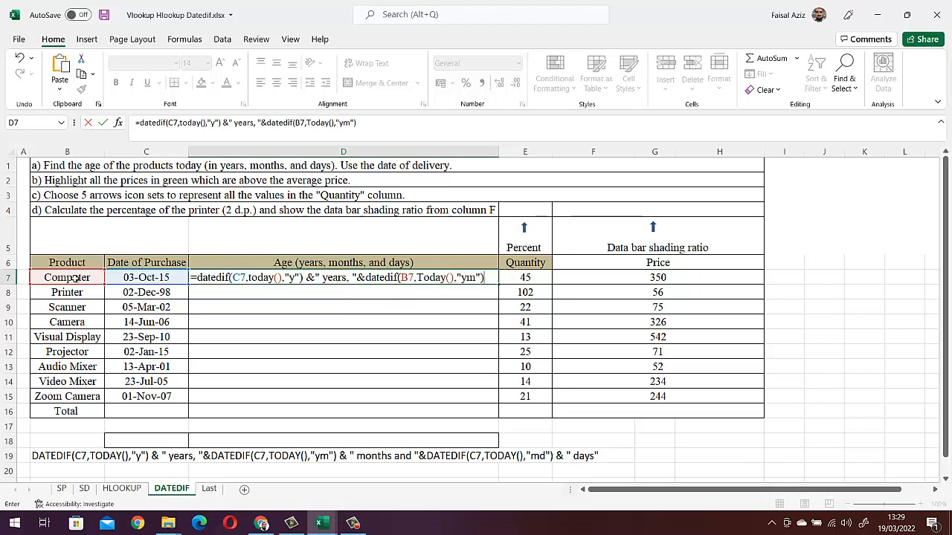
- Append the text "months and ", a third DATEDIF from B7 to TODAY() with unit "md", and the text " days" to the D7 formula
text( &)
text( ")
text(month)
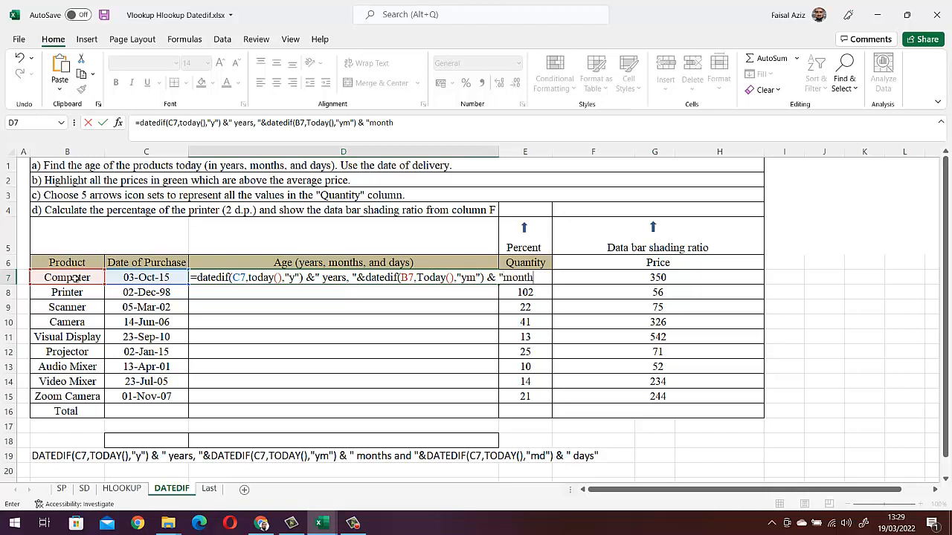
text(s and "&)
text(date)
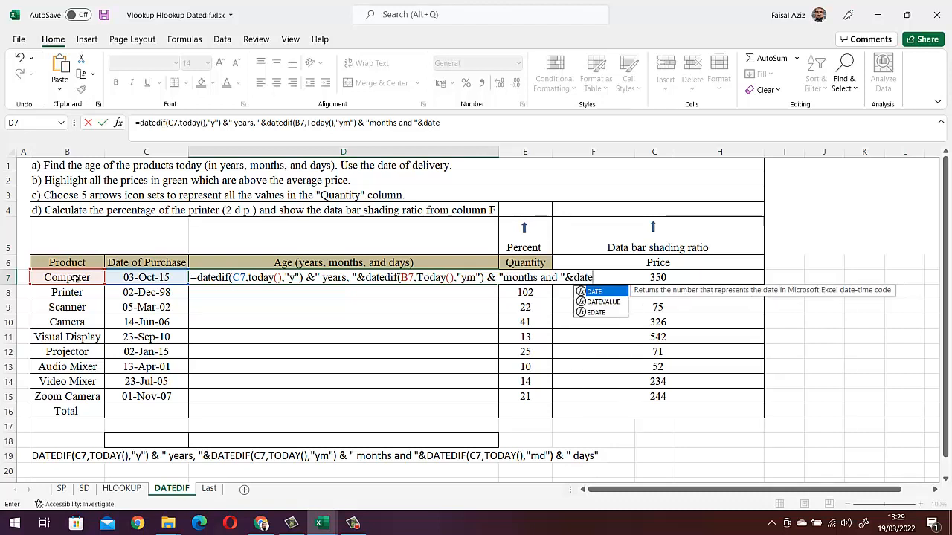
text(dif)
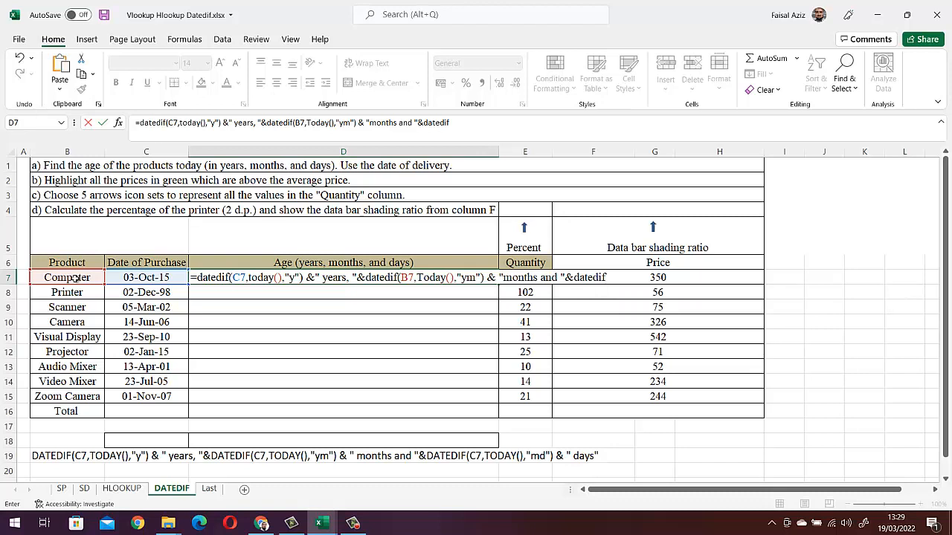
text(()
click(88, 278)
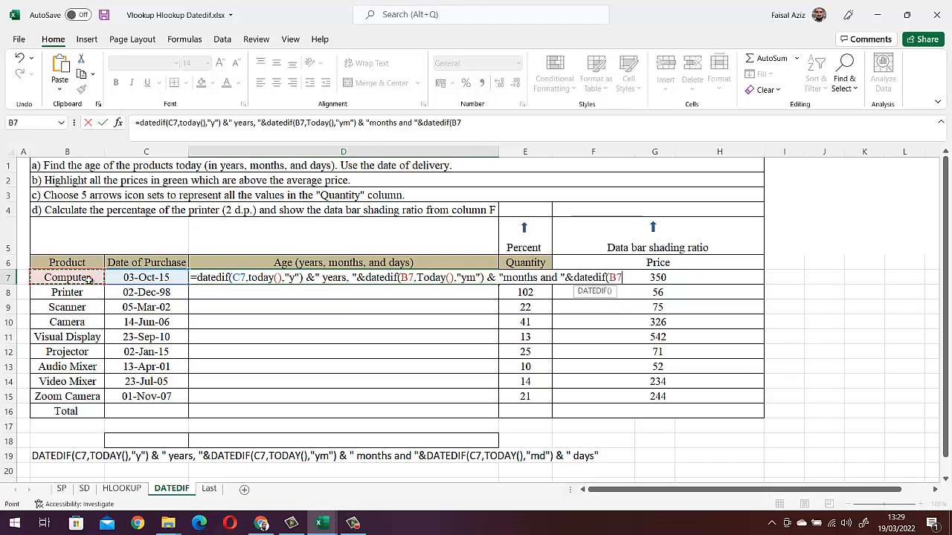
text(,today)
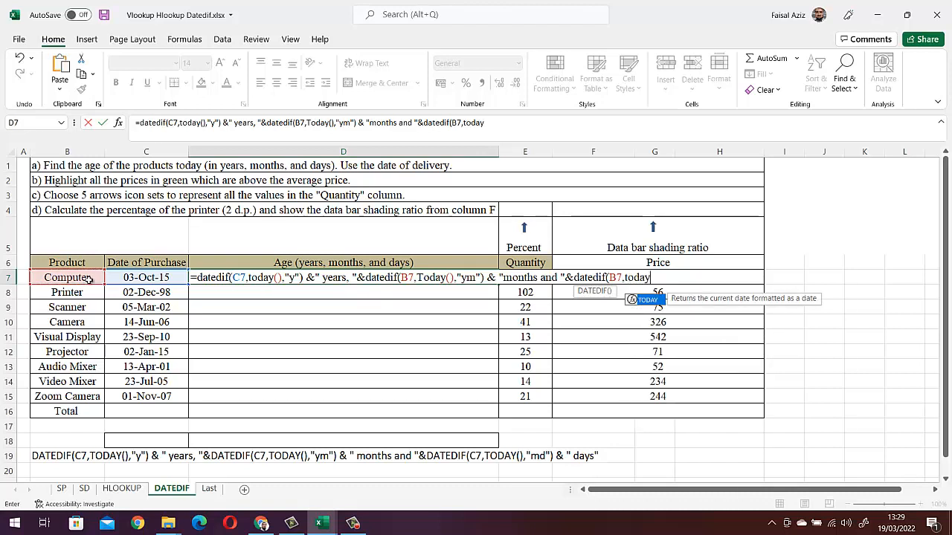
text(())
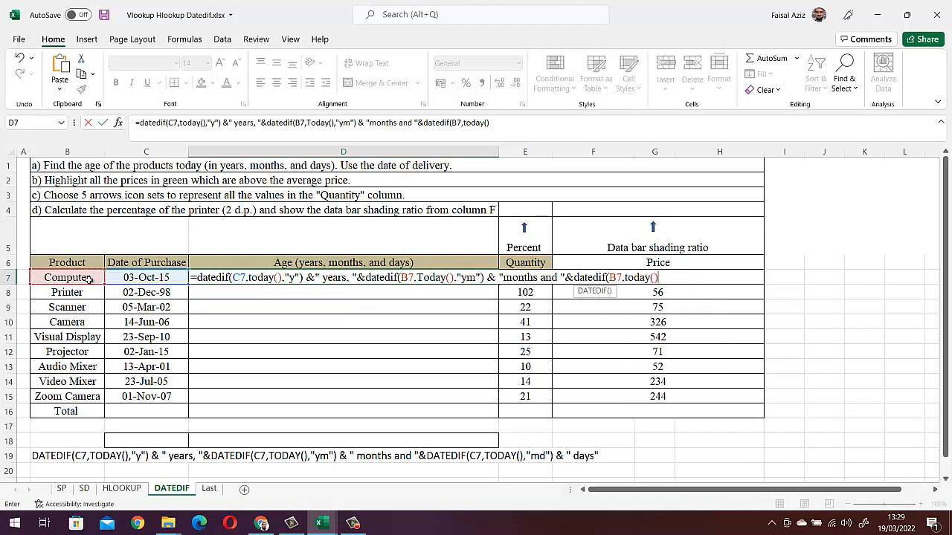
text(,"md"))
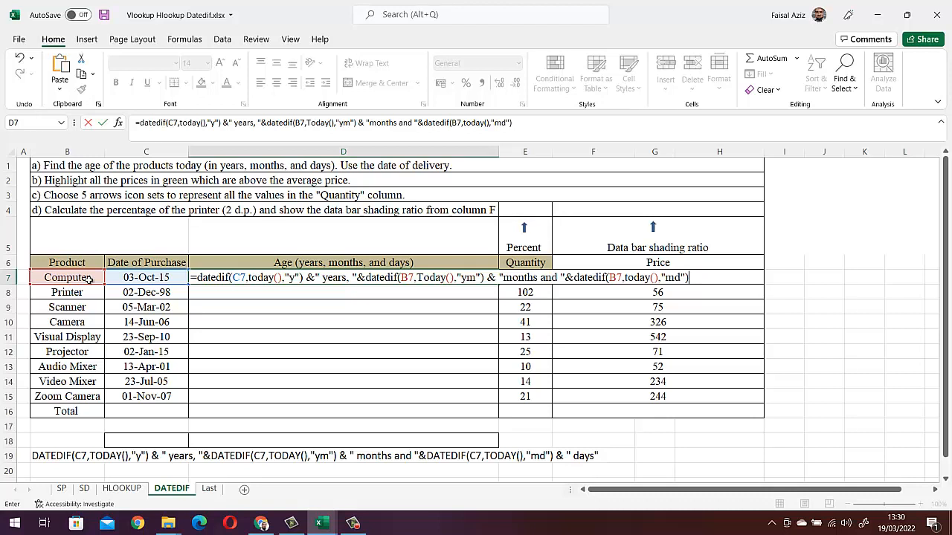
text(" days")
- Change the start date references in the second and third DATEDIF of the D7 formula to C7
click(415, 277)
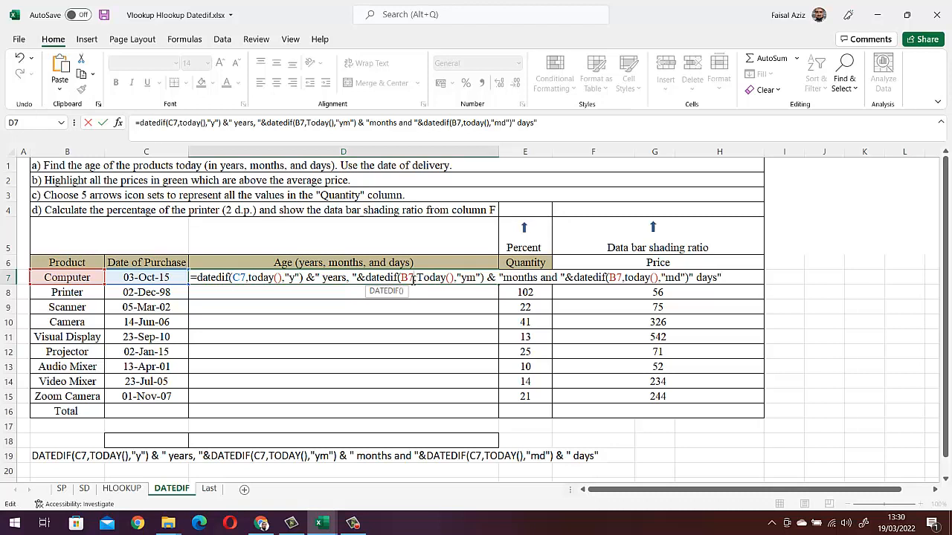
key(BackSpace)
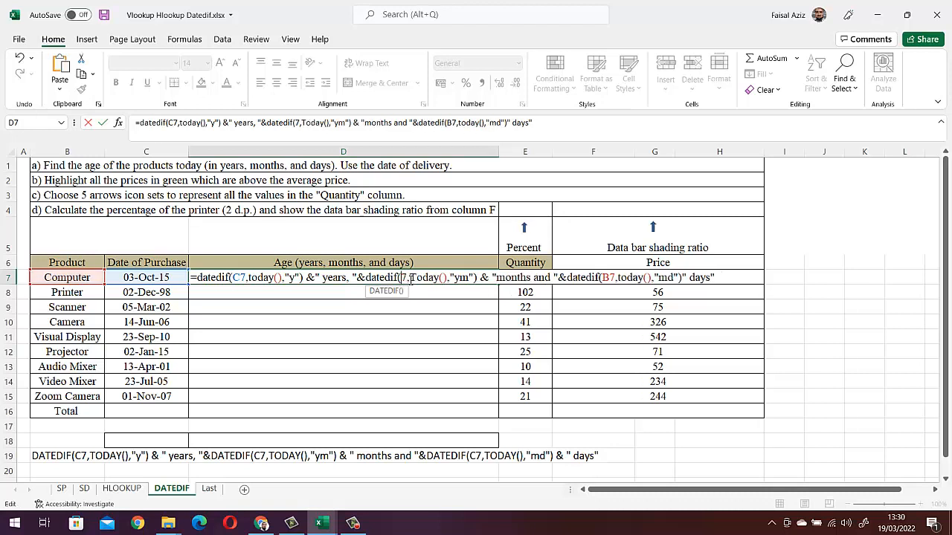
text(C)
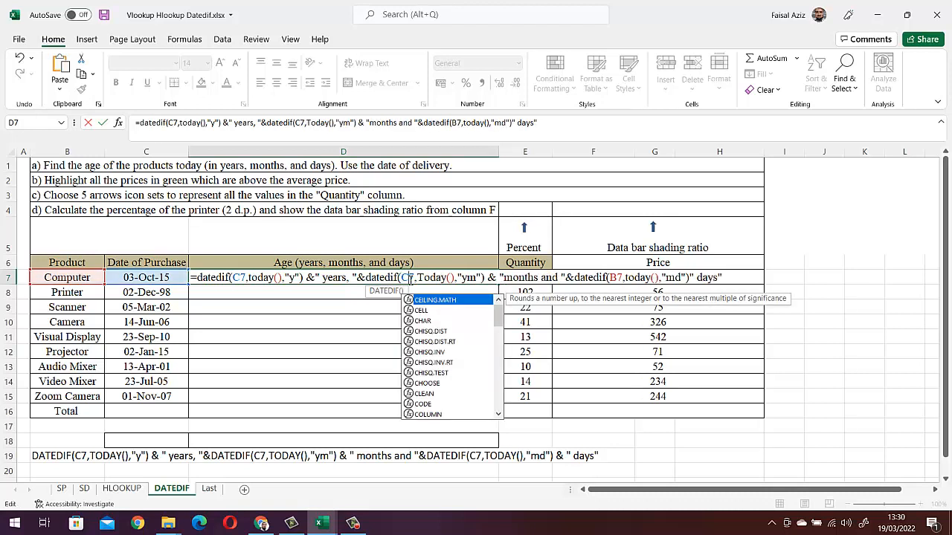
click(417, 277)
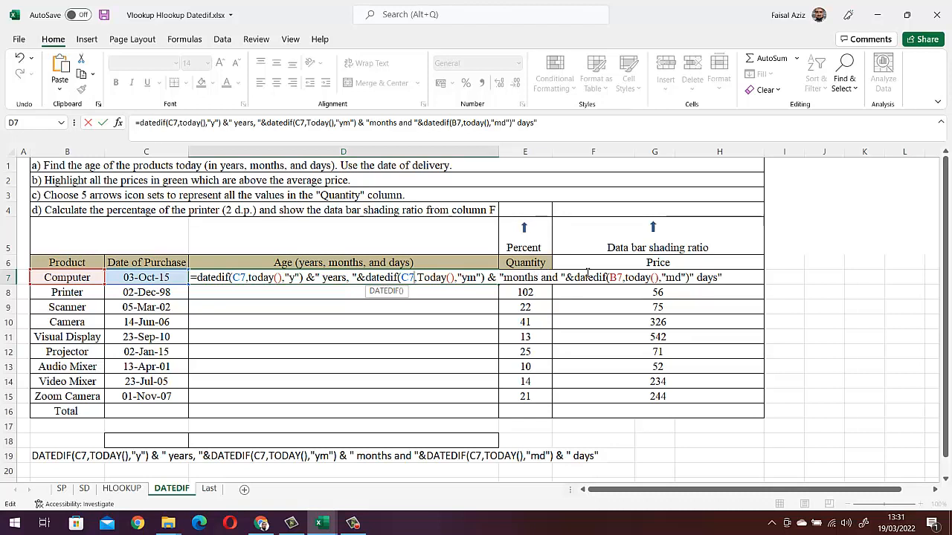
click(617, 277)
key(BackSpace)
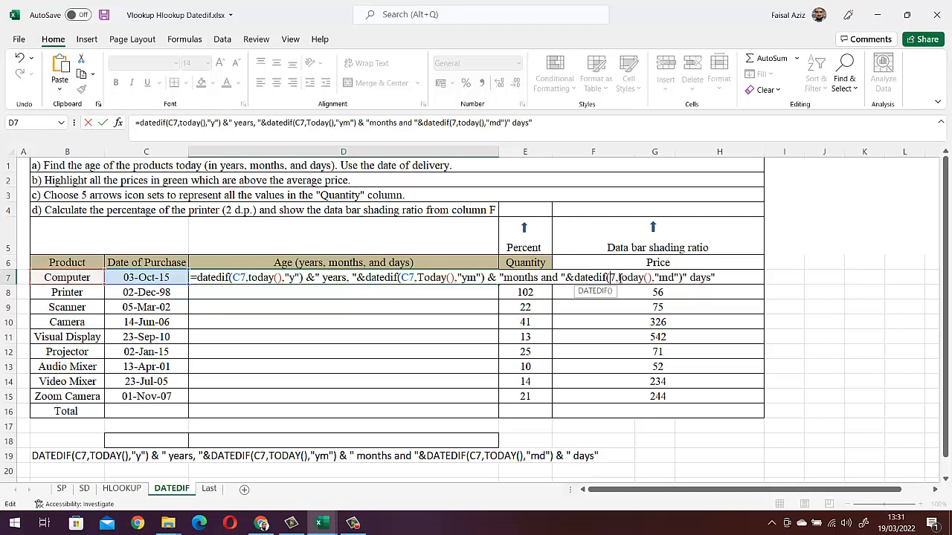
text(C)
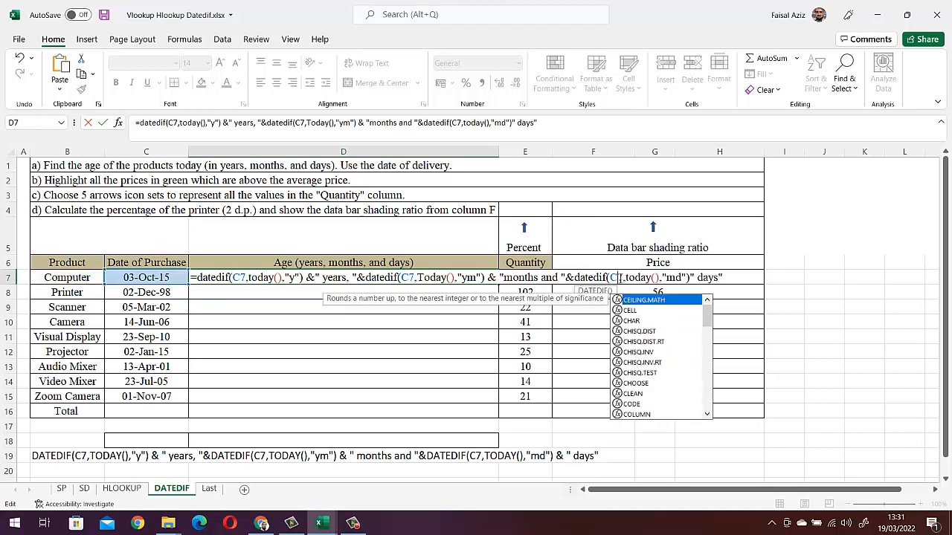
click(627, 279)
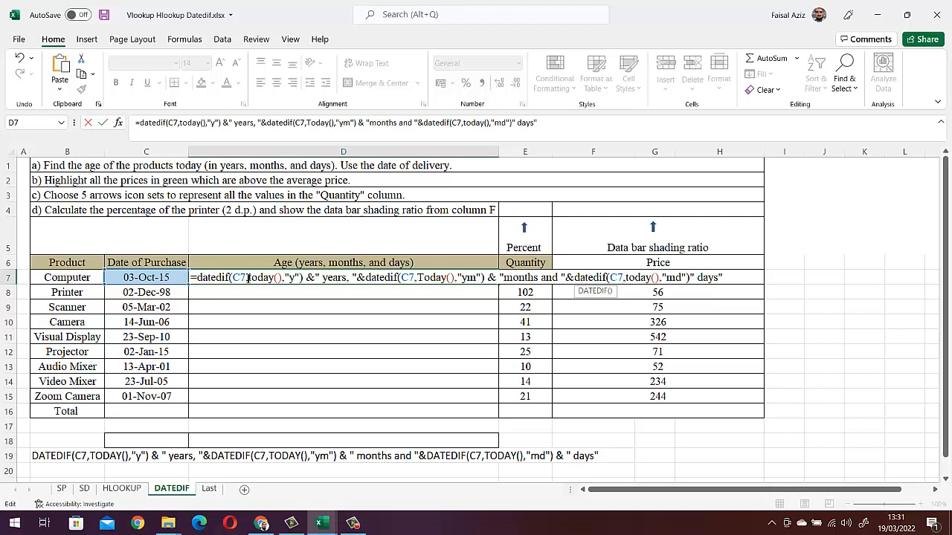
- Insert the missing & before " days" in the D7 formula and enter the formula
key(Return)
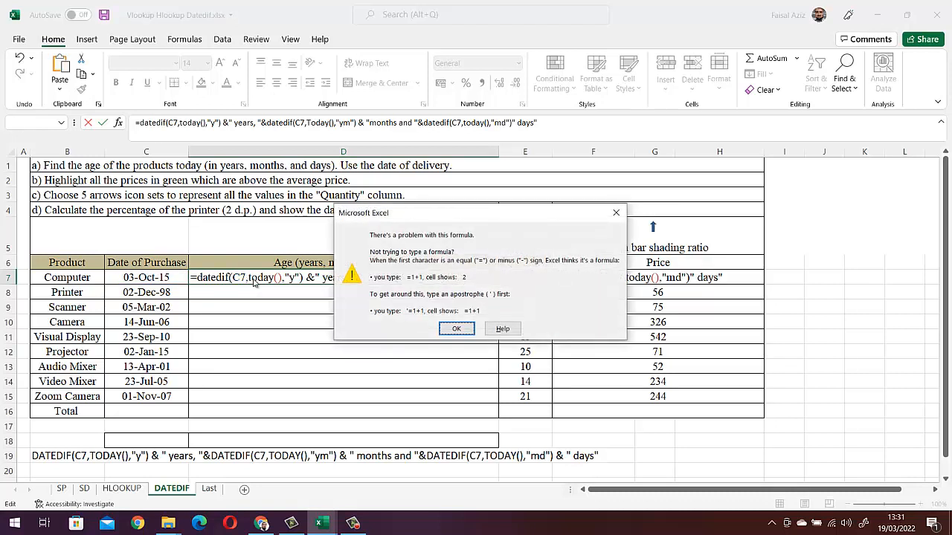
click(456, 330)
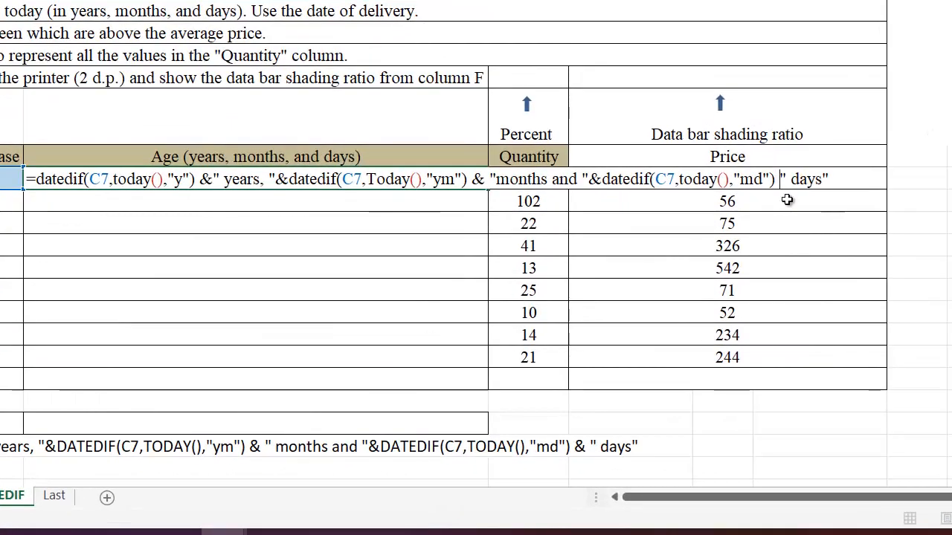
text(&)
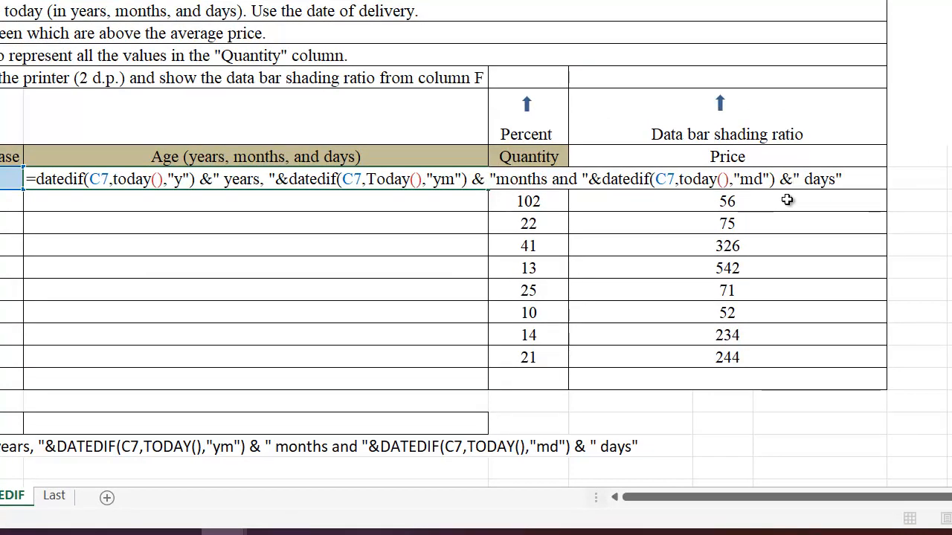
key(Return)
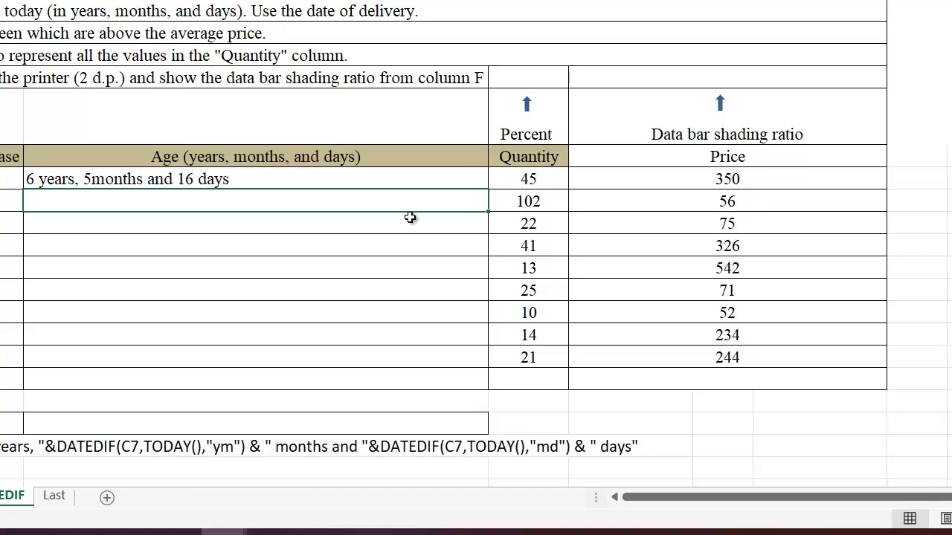
- Fill the age formula from D7 down through D15 for the remaining products
click(394, 181)
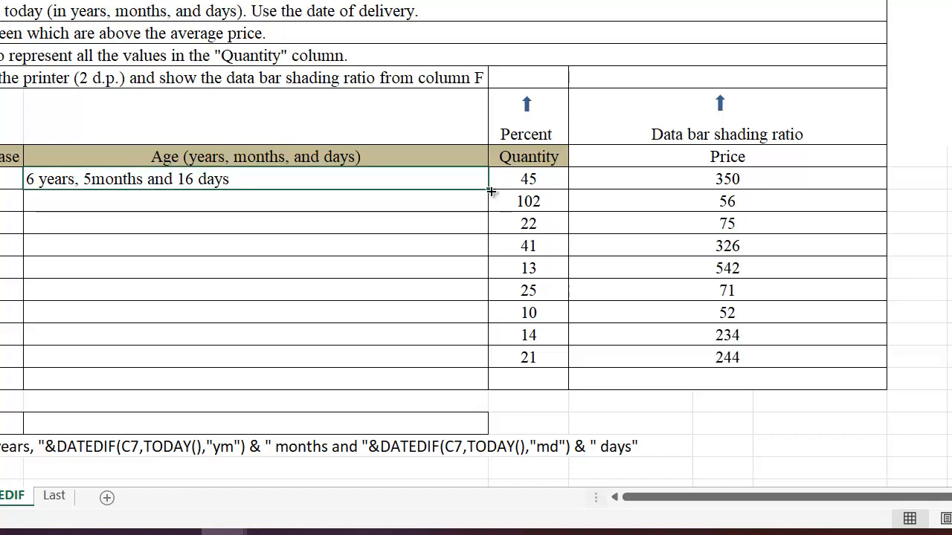
drag(487, 195, 485, 380)
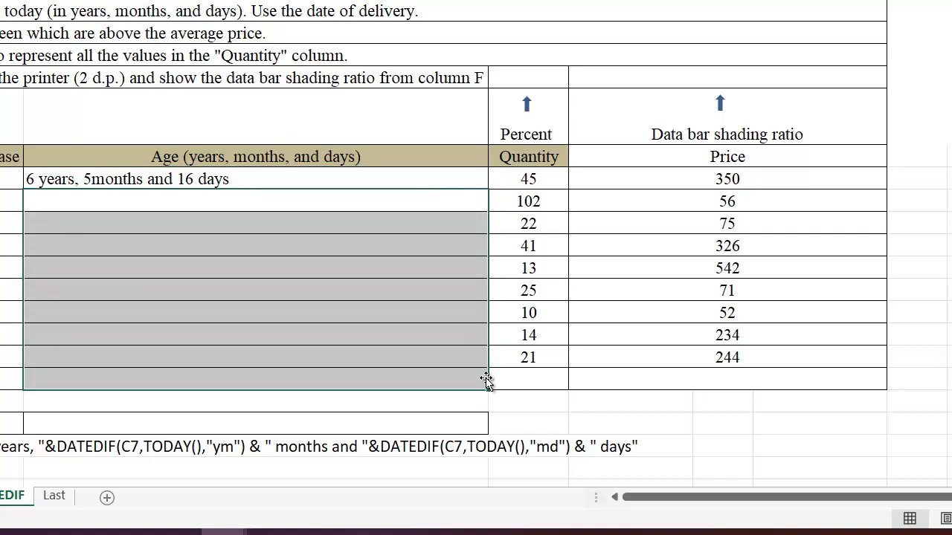
click(421, 179)
drag(486, 189, 485, 369)
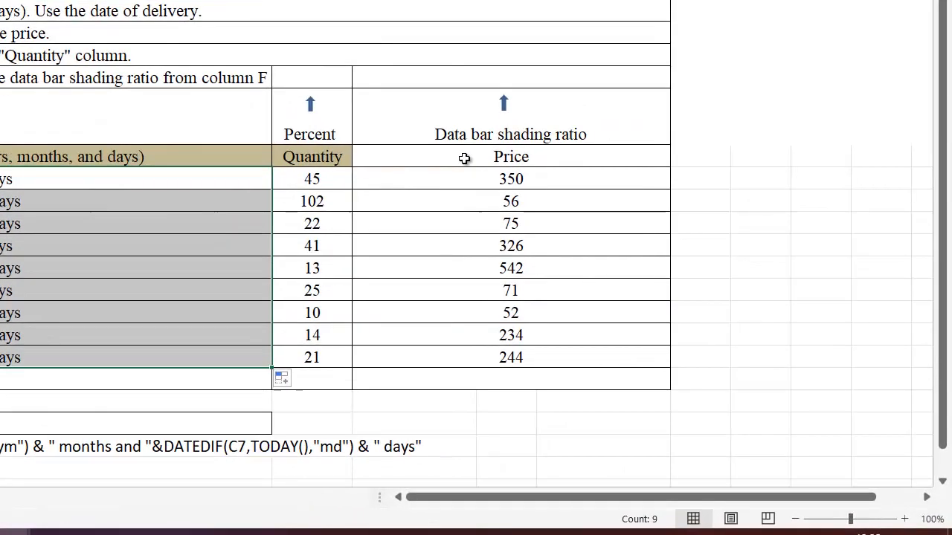
- Start a Greater Than highlighting rule on the Price column F6:H15 and begin its comparison value with =average(
click(642, 264)
drag(480, 158, 484, 359)
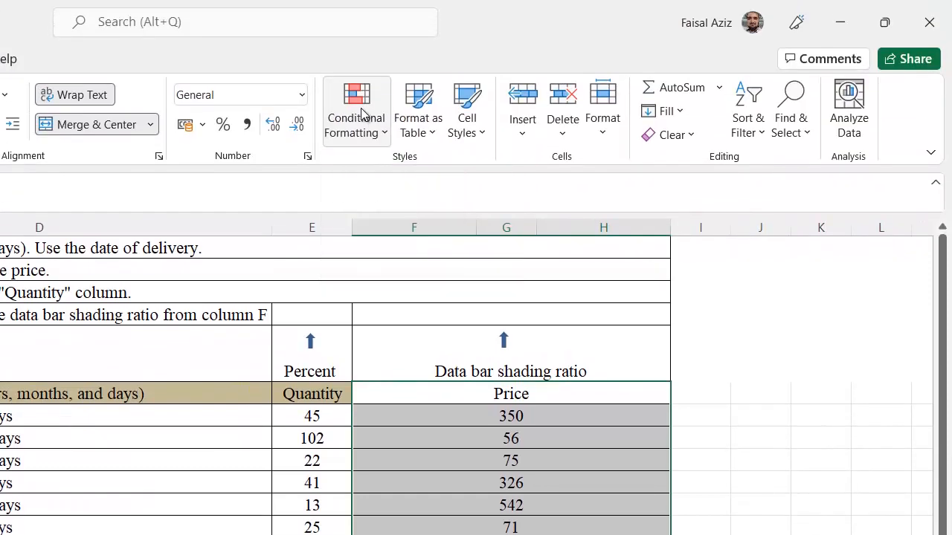
click(362, 113)
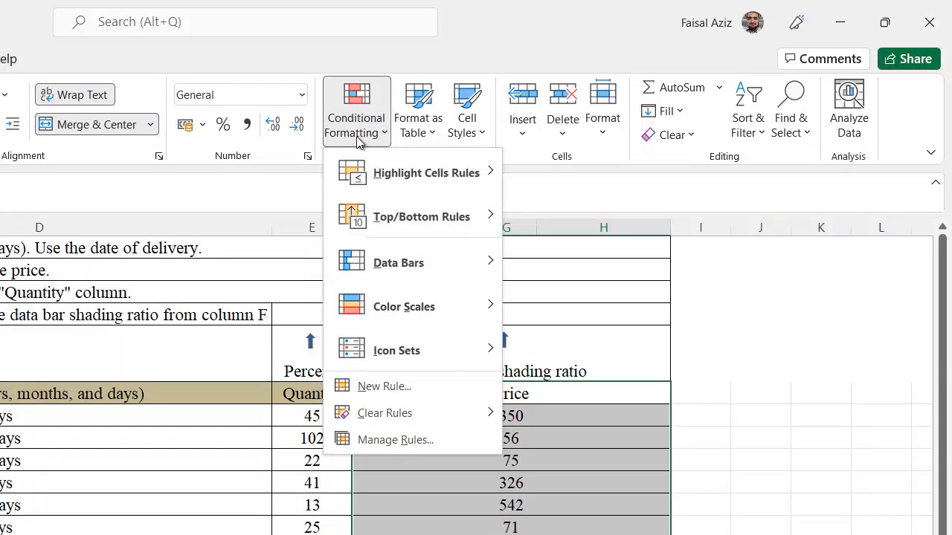
mouse_move(360, 172)
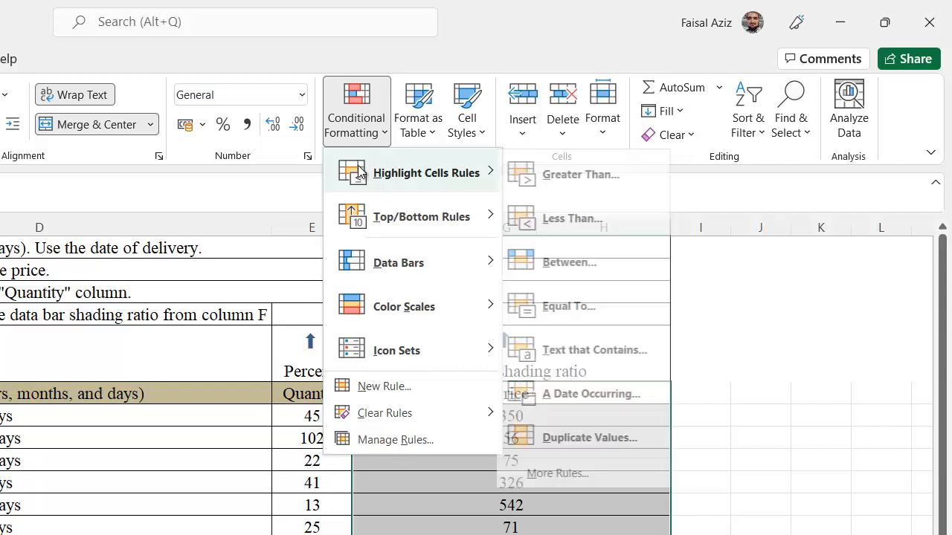
click(596, 177)
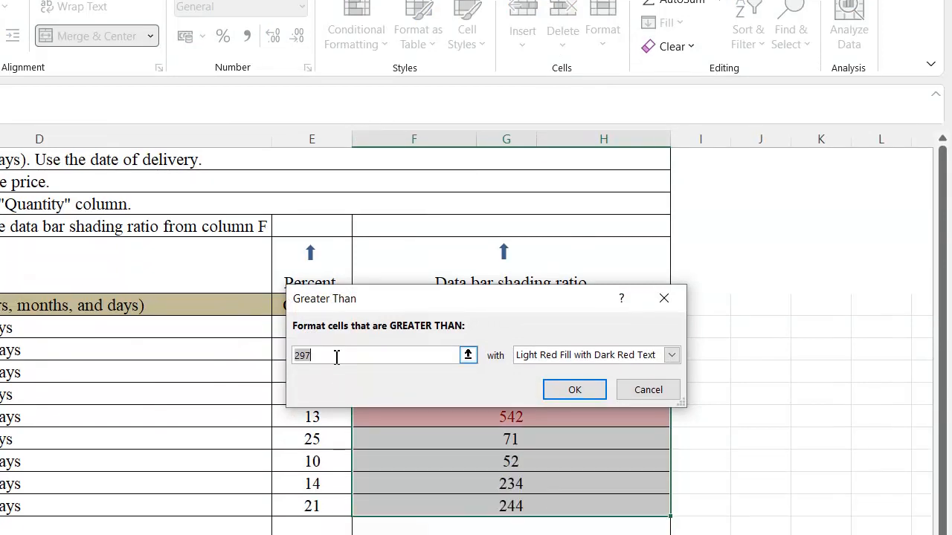
key(BackSpace)
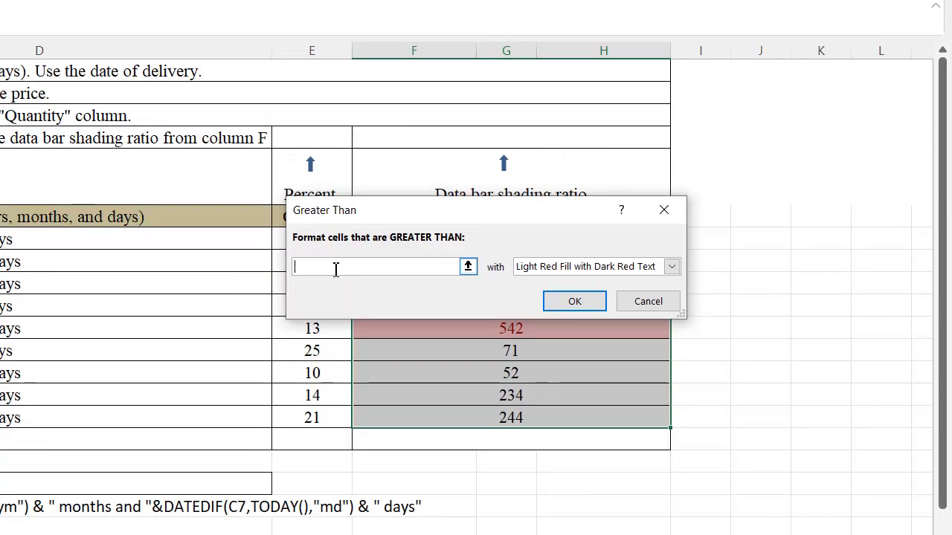
text(=av)
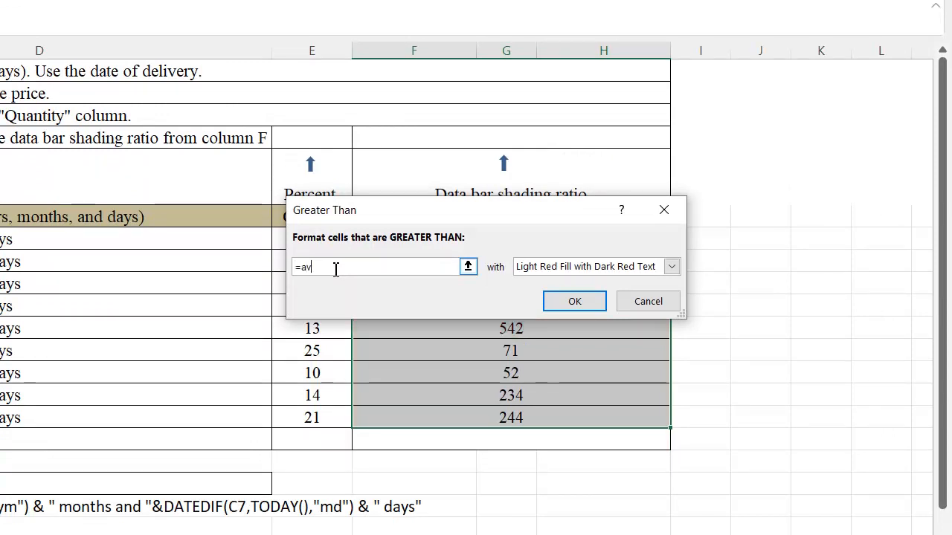
text(erage)
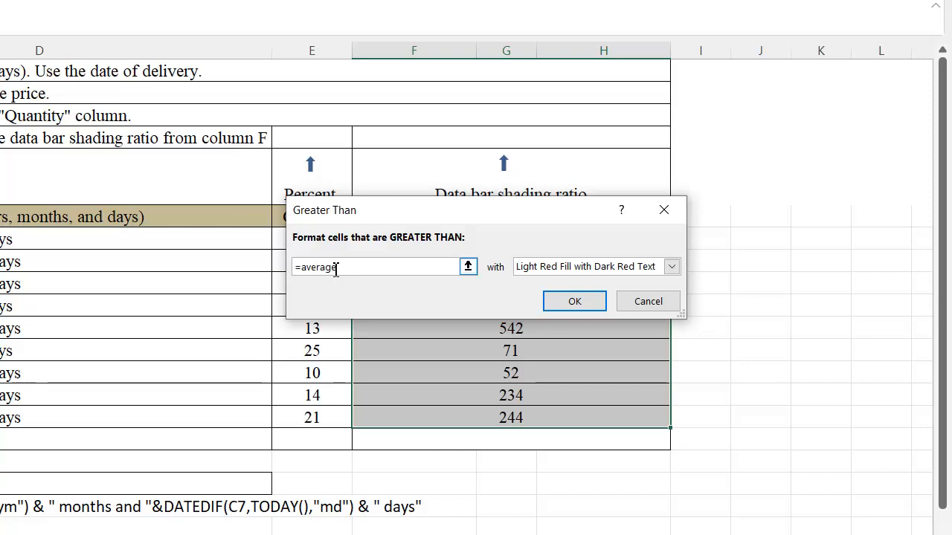
text(()
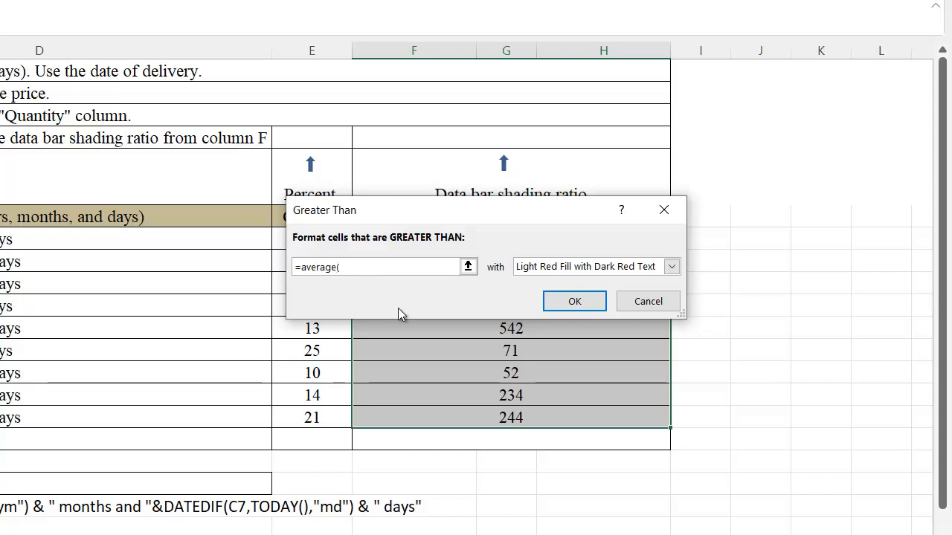
- Set the price range $F$7:$H$15 as the argument of the average in the Greater Than rule
click(469, 268)
click(468, 265)
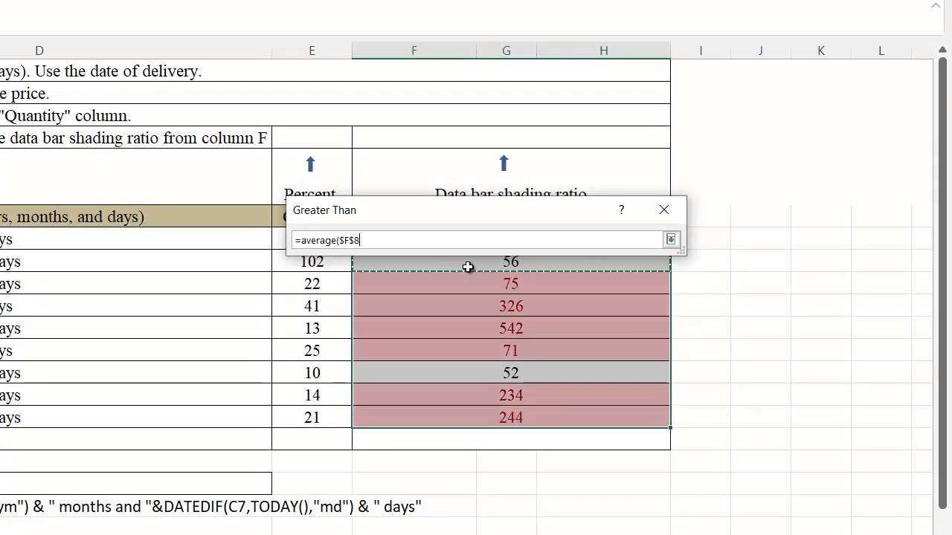
drag(519, 212, 681, 117)
click(517, 239)
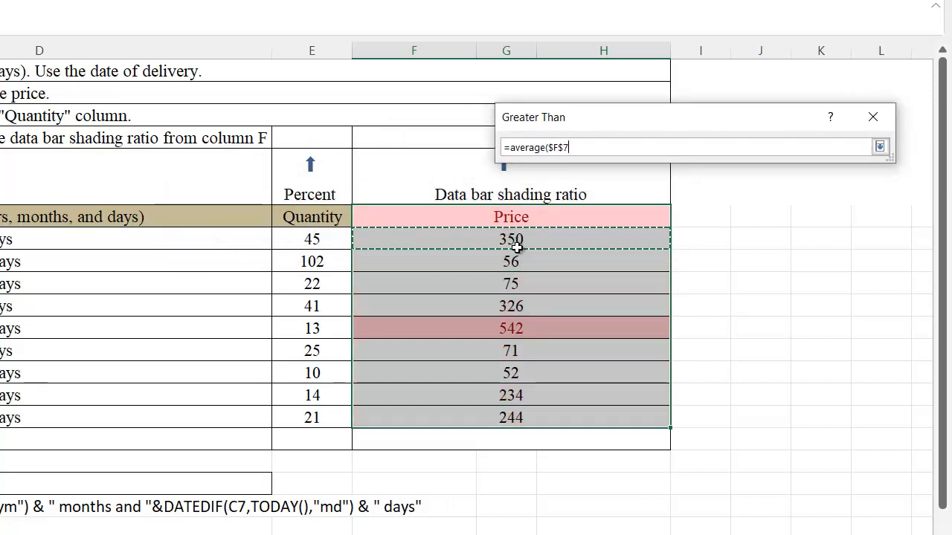
key(BackSpace)
key(BackSpace)
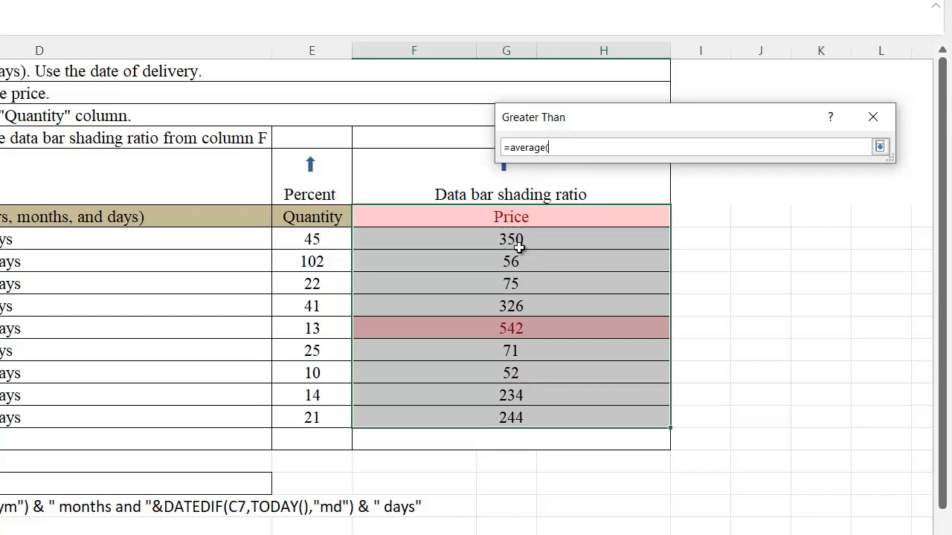
drag(522, 236, 522, 417)
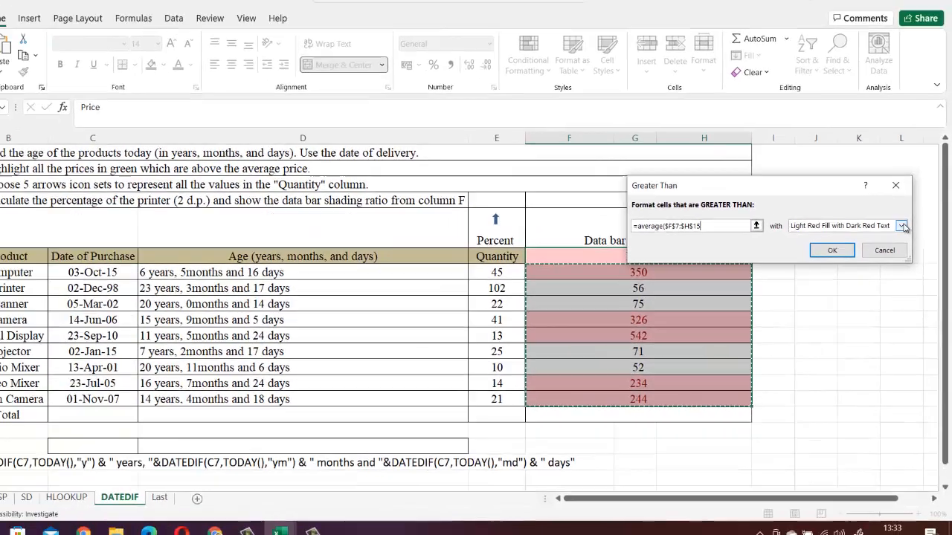
- Choose Green Fill with Dark Green Text as the format for above-average prices and apply the rule
click(882, 174)
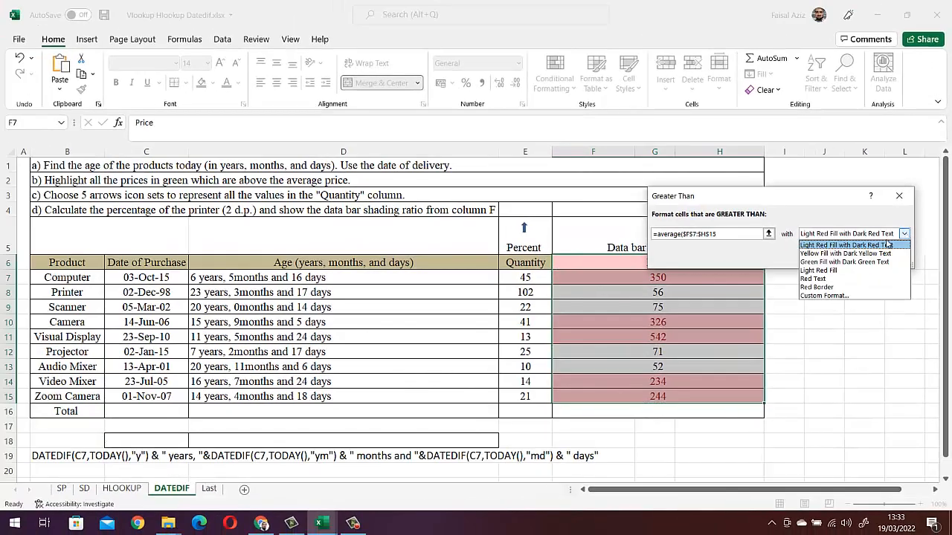
click(831, 264)
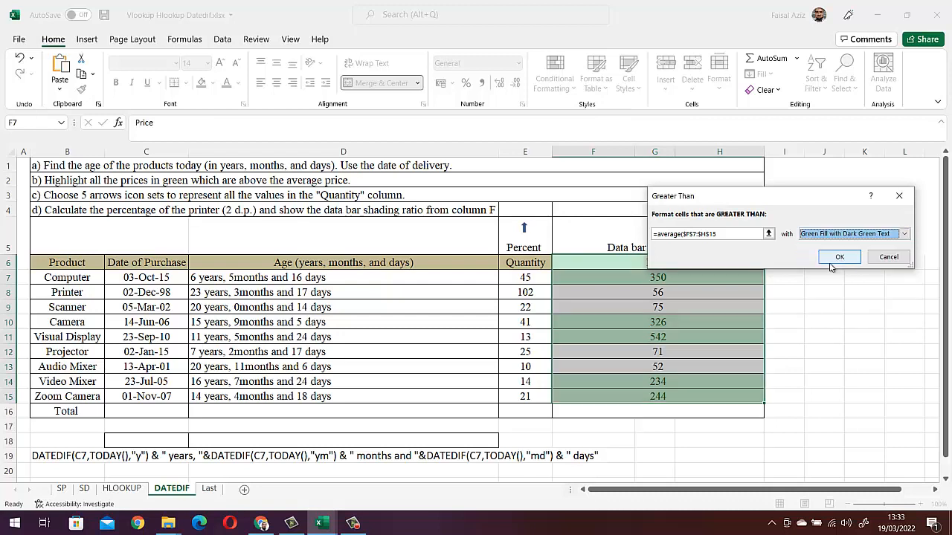
click(844, 256)
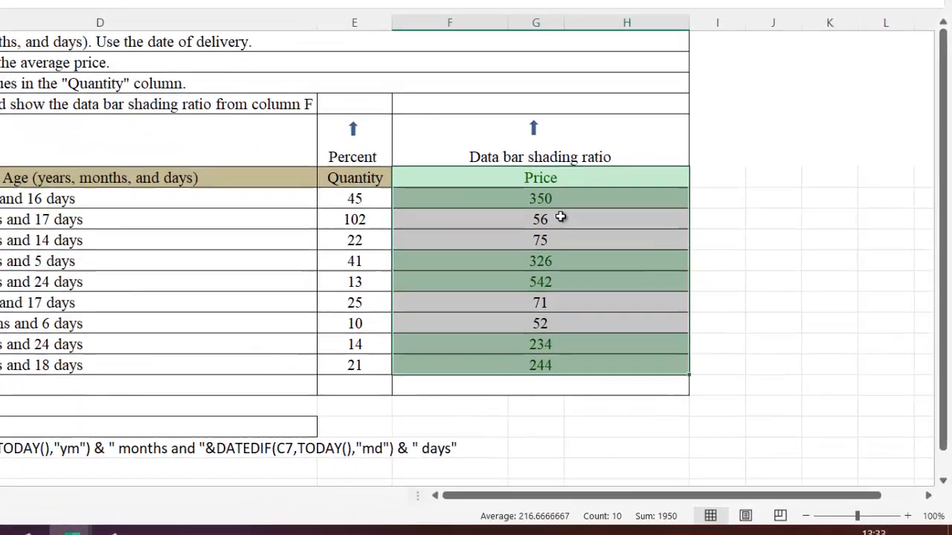
click(665, 292)
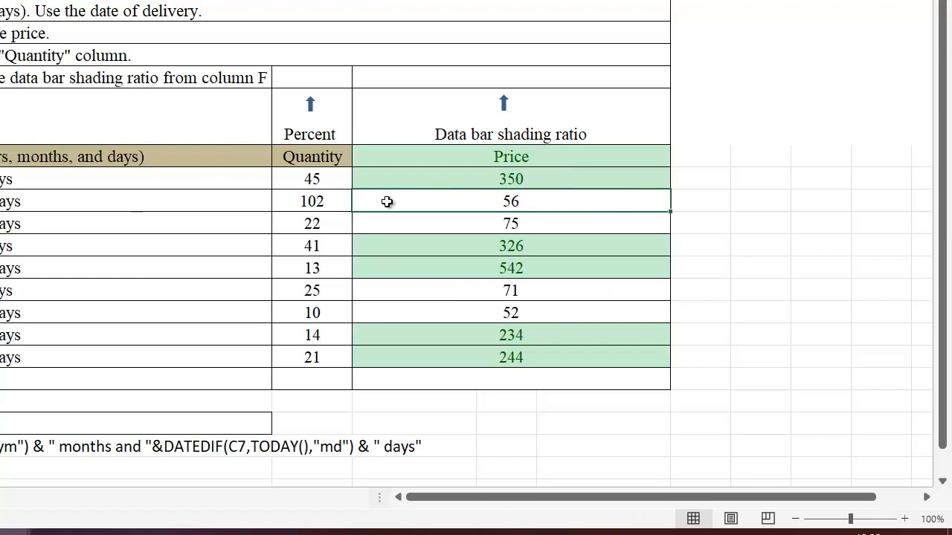
click(504, 183)
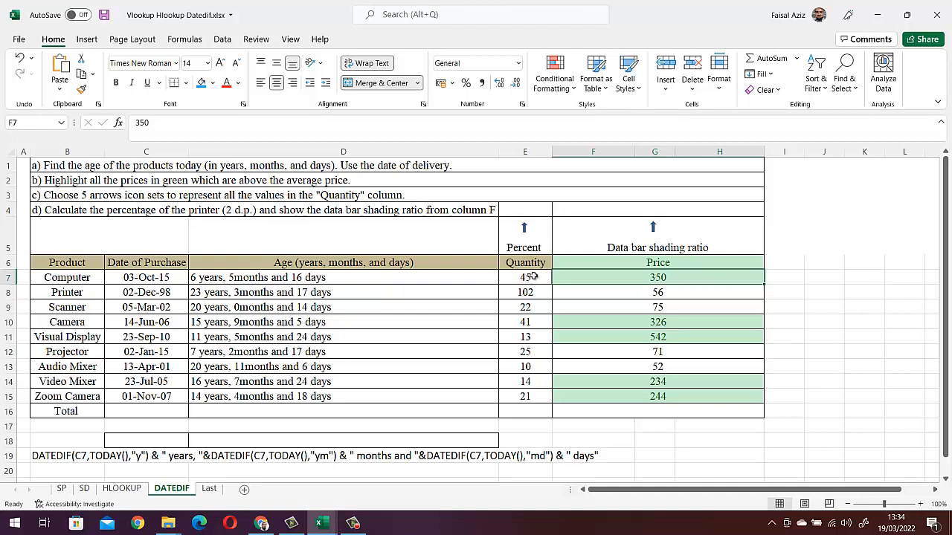
- Apply the coloured 5 Arrows icon set to the Quantity values in E7:E15
drag(533, 277, 526, 397)
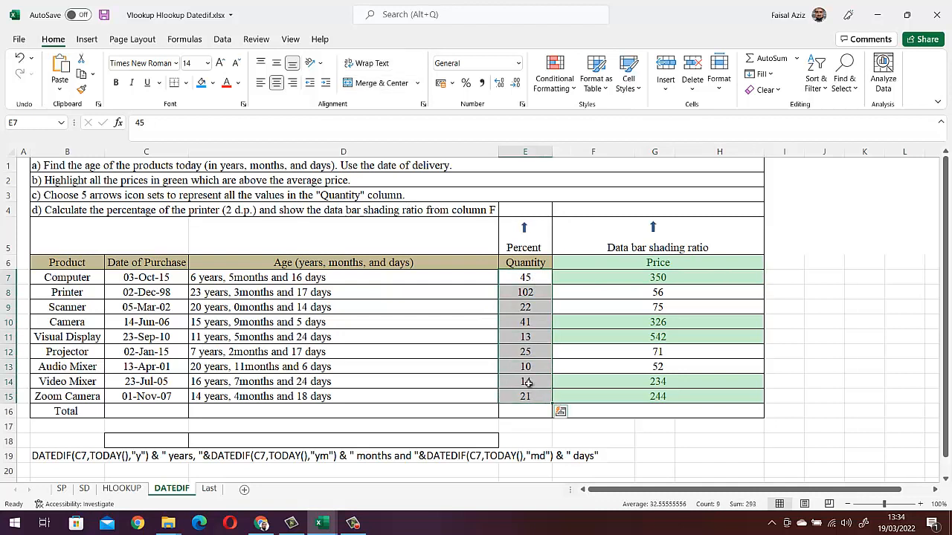
click(559, 82)
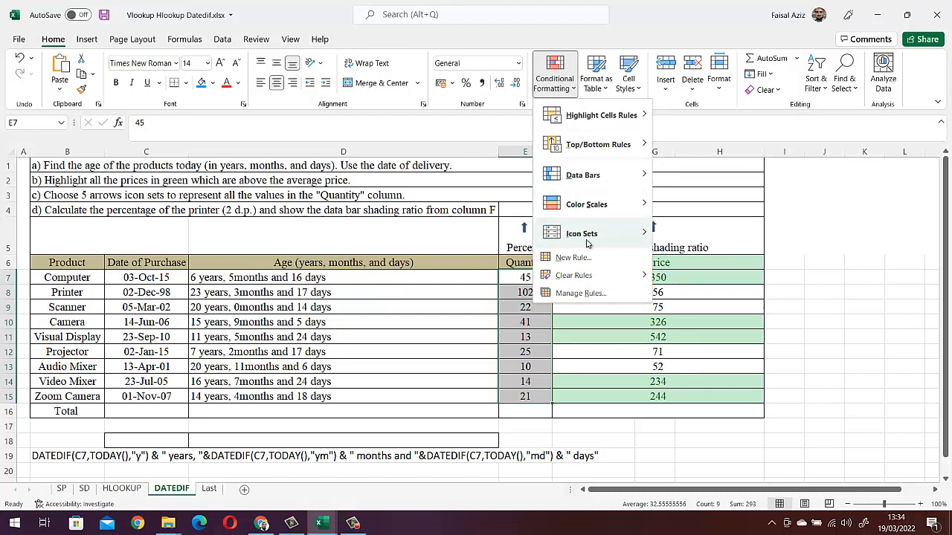
mouse_move(587, 238)
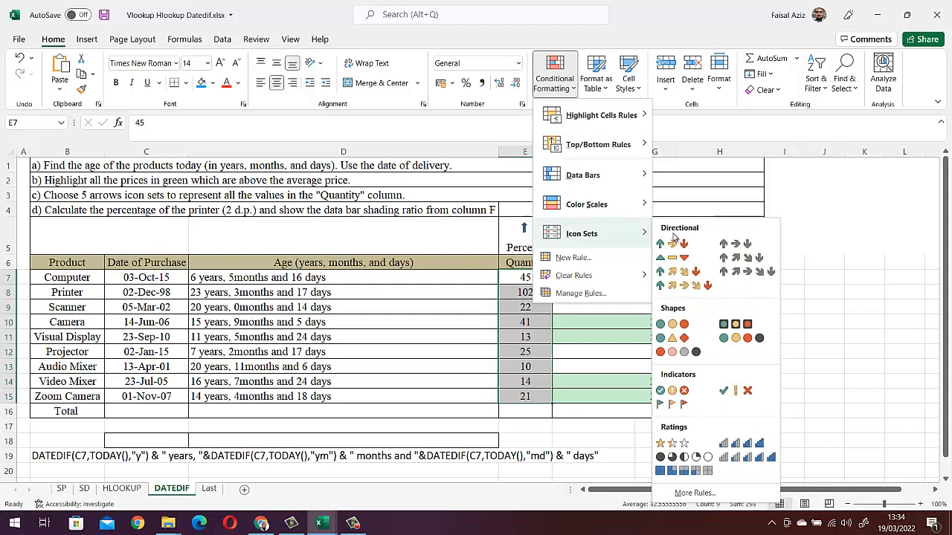
click(682, 290)
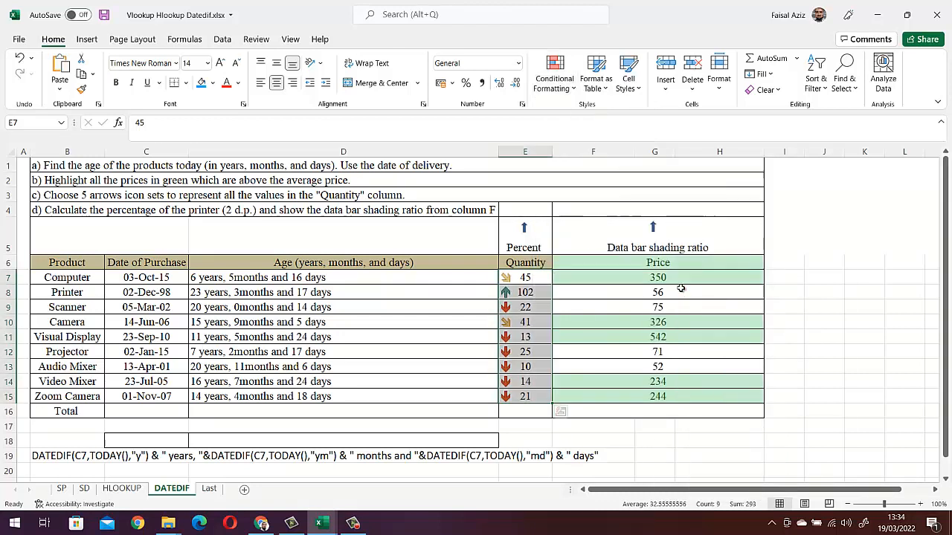
click(535, 413)
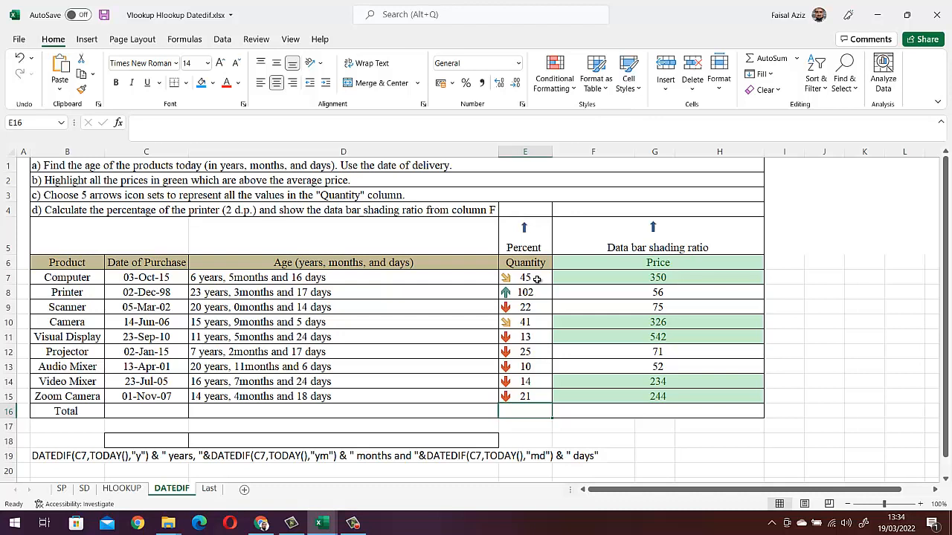
- Sum the quantities E7:E15 in the Total cell E16 and give that cell a blue fill
drag(532, 277, 531, 396)
click(532, 396)
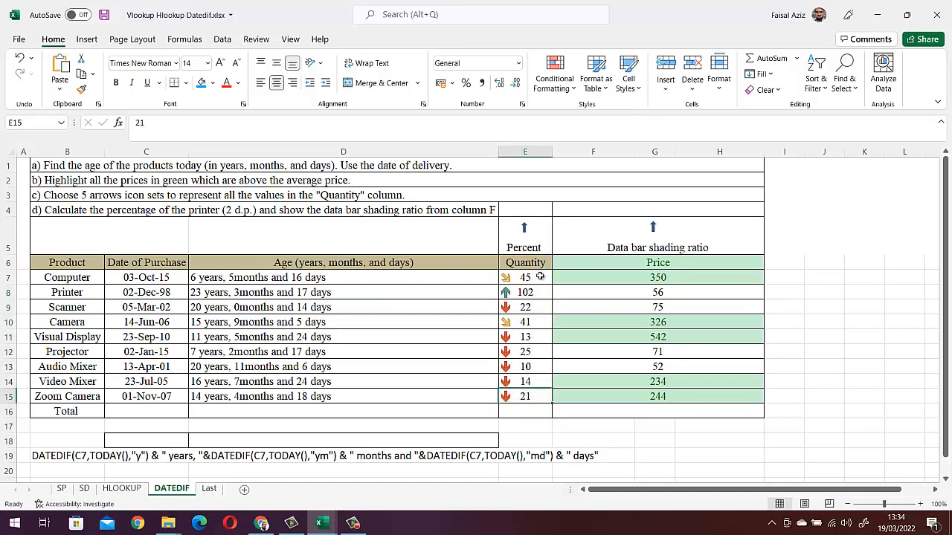
drag(533, 277, 542, 394)
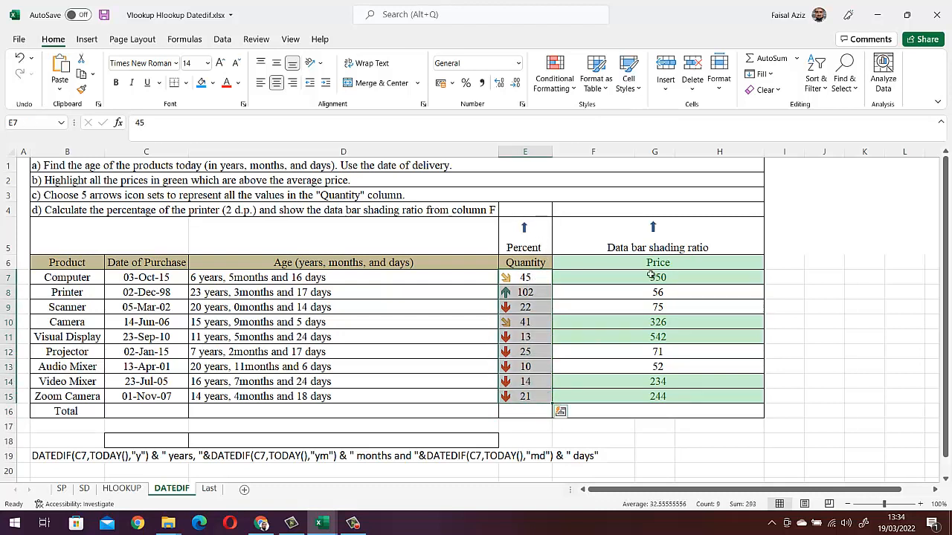
click(759, 61)
click(526, 411)
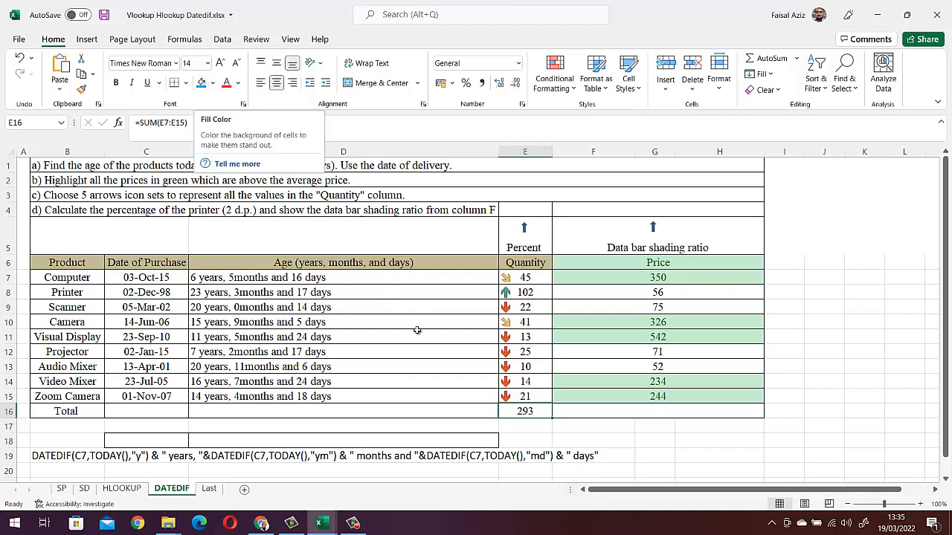
click(200, 82)
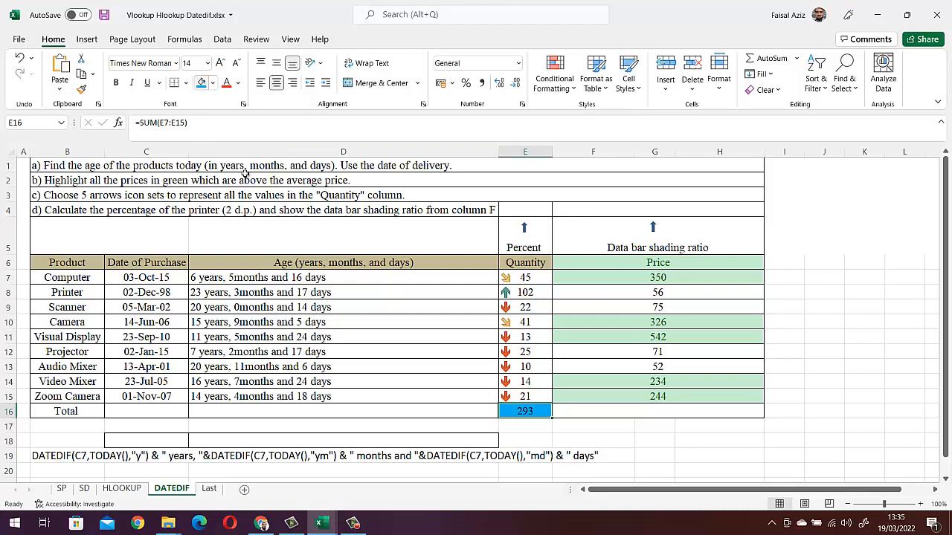
- Calculate the printer's percentage of the total quantity in E4 with the formula =E8/E16
click(522, 211)
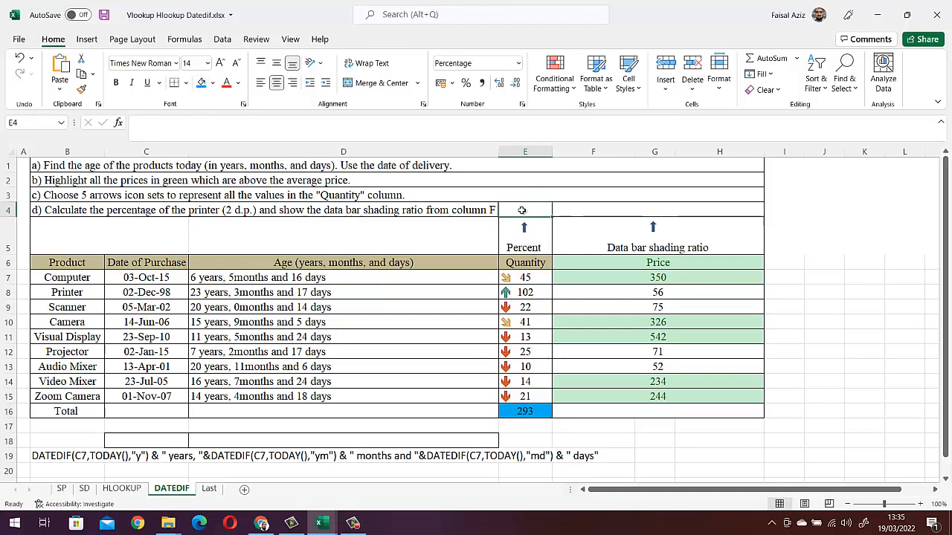
text(=)
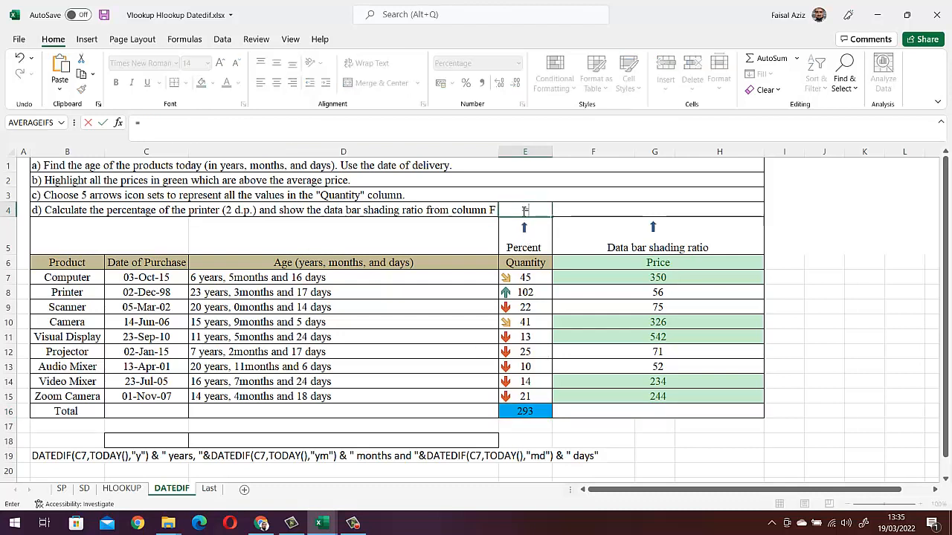
click(534, 294)
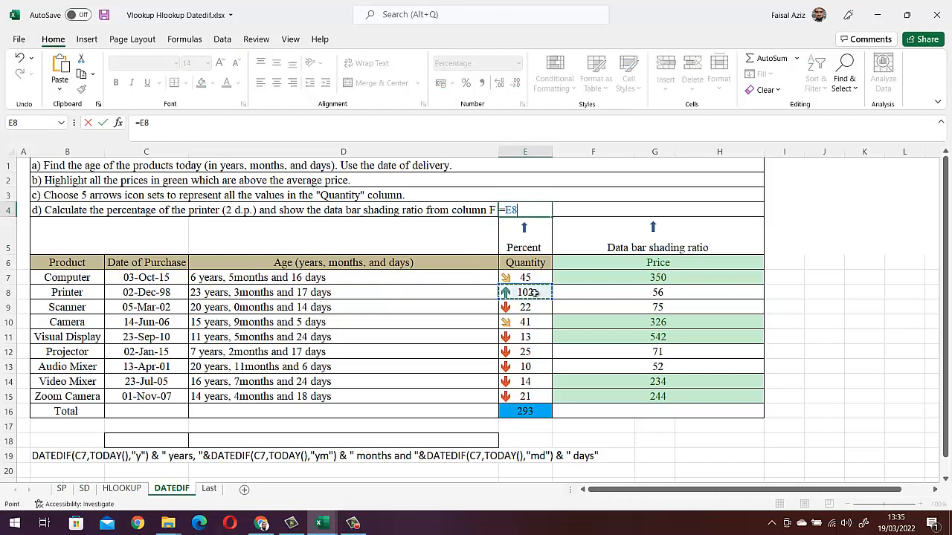
text(/)
click(534, 412)
key(Return)
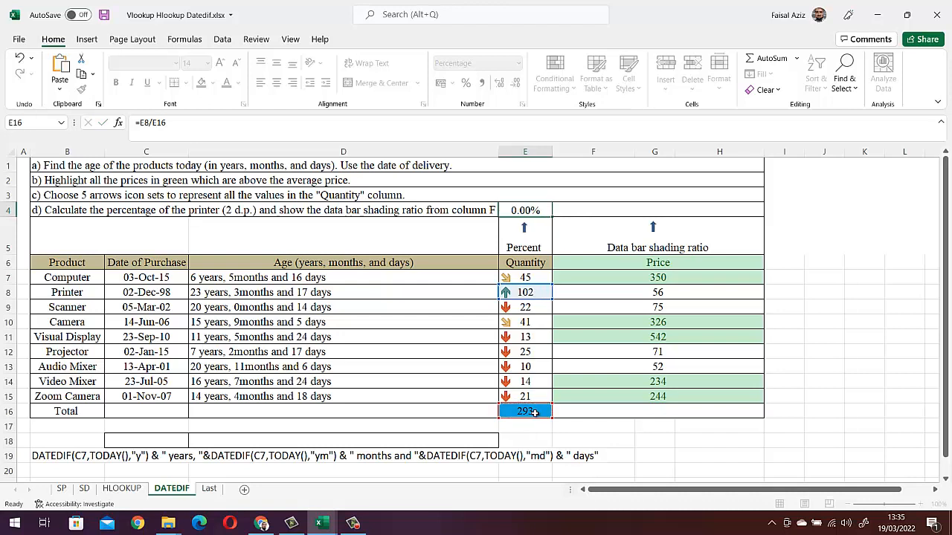
- Apply a green gradient-fill data bar to the printer percentage in cell E4
click(537, 210)
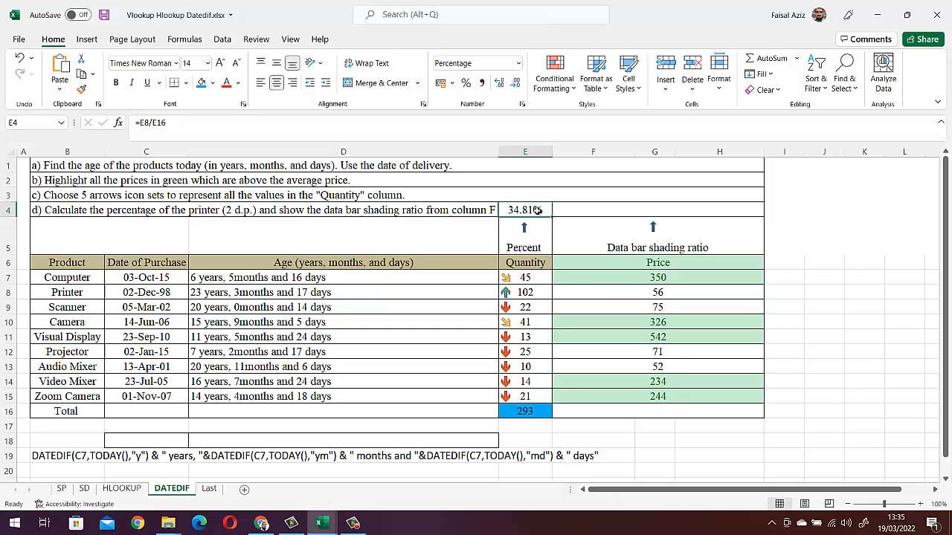
right_click(537, 210)
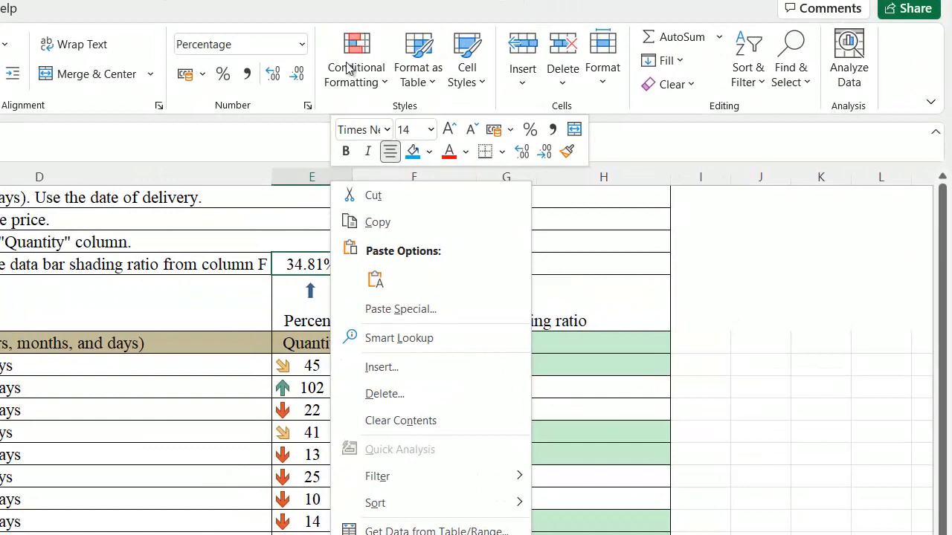
click(358, 52)
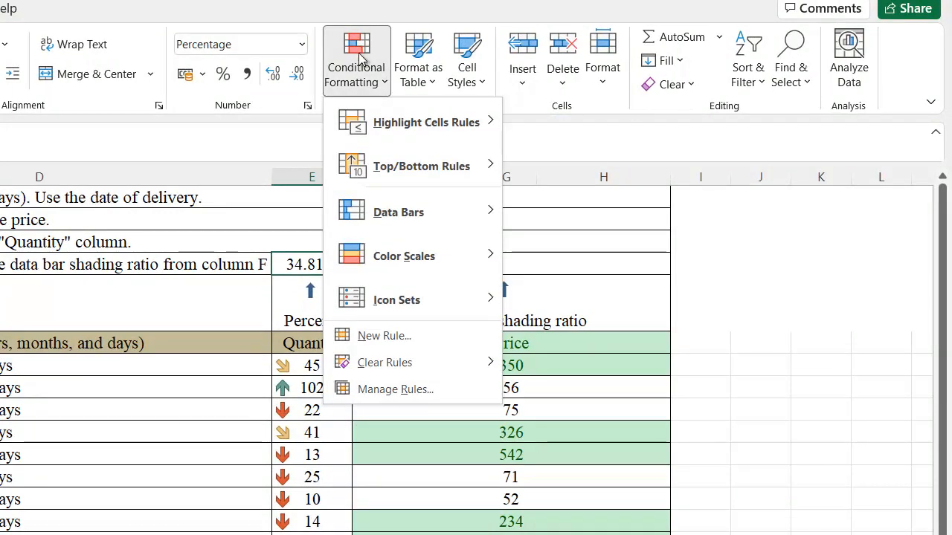
mouse_move(374, 134)
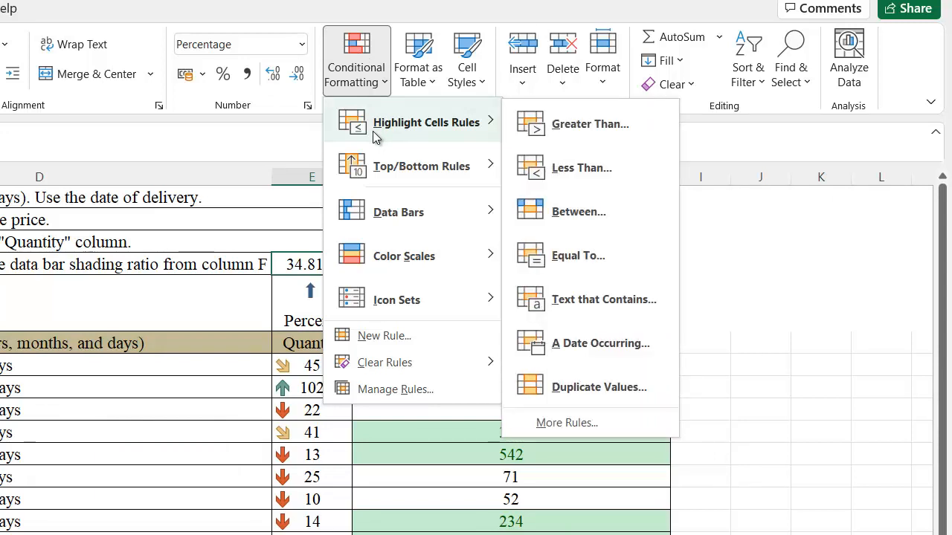
mouse_move(378, 171)
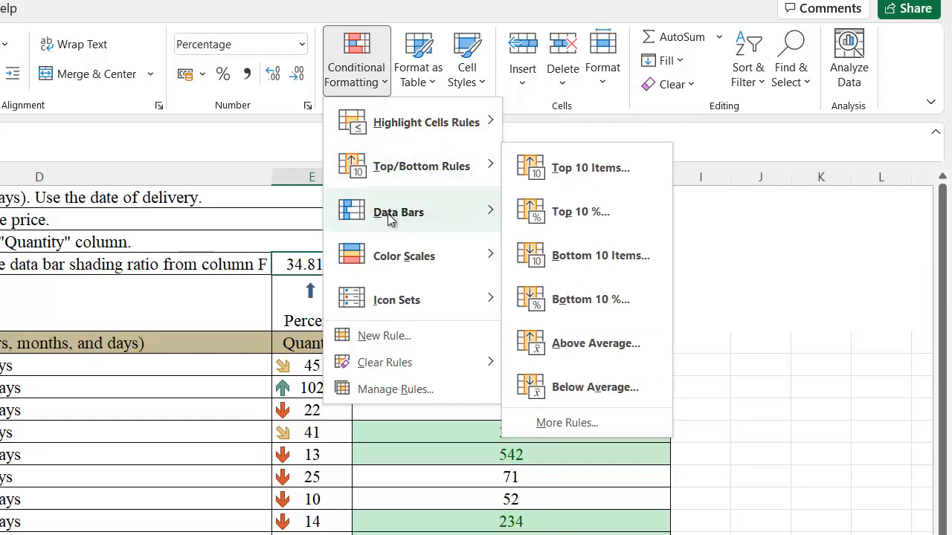
mouse_move(388, 213)
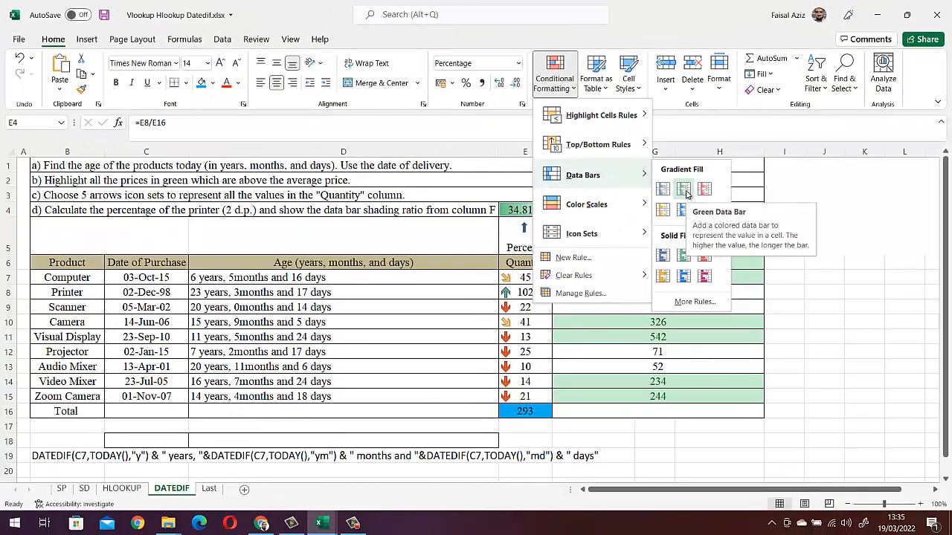
click(686, 192)
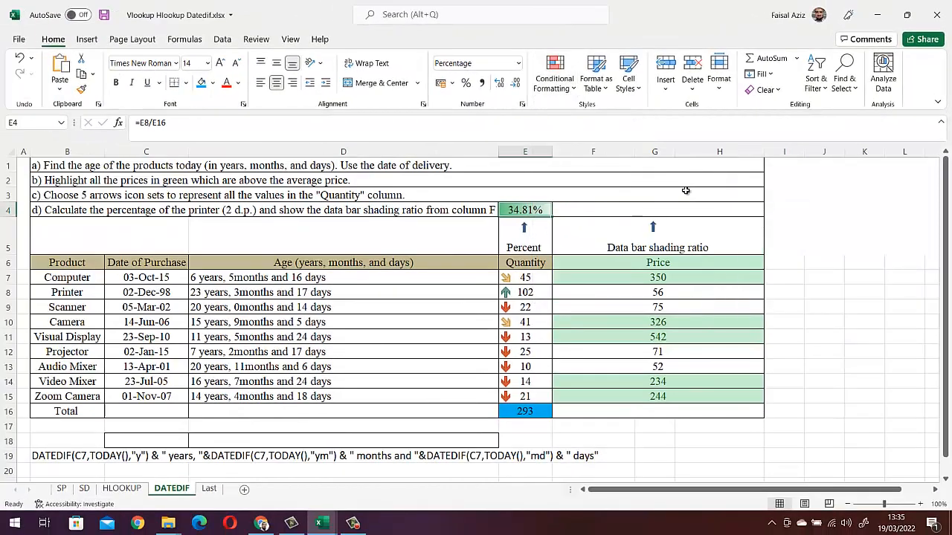
click(535, 228)
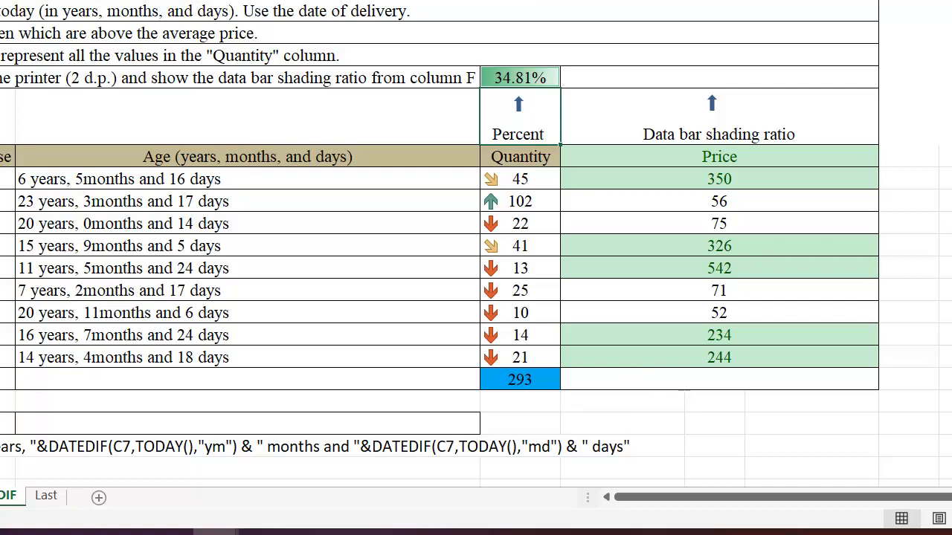
- Open the workbook's Last sheet to view its closing slide
click(46, 497)
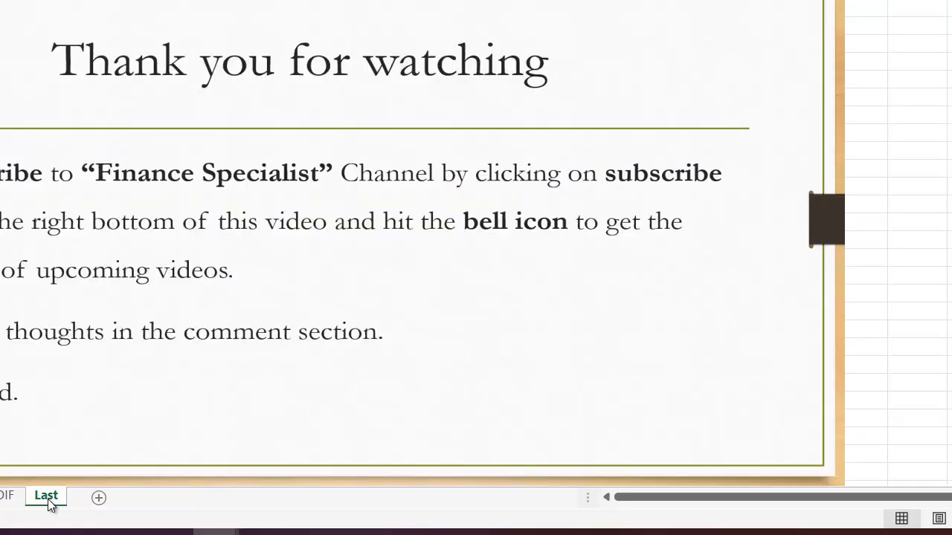